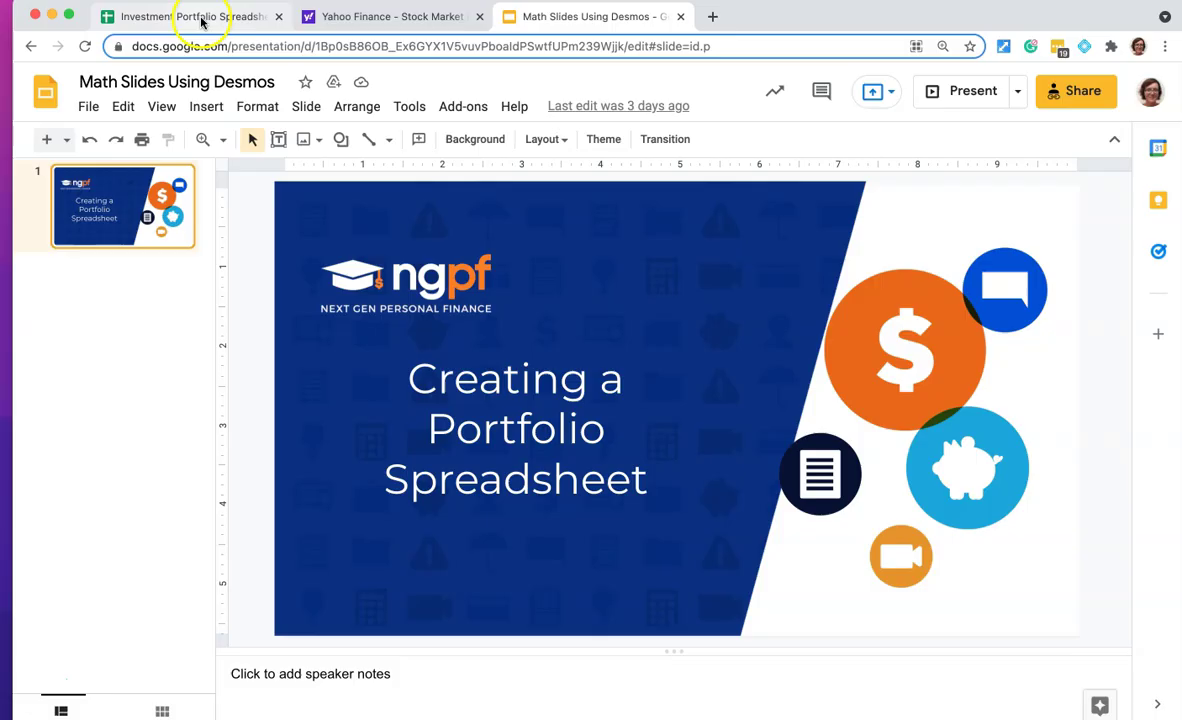
Step: Switch from the Slides title deck to the blank Investment Portfolio Spreadsheet tab
{"action": "left_click", "coordinate": [201, 18]}
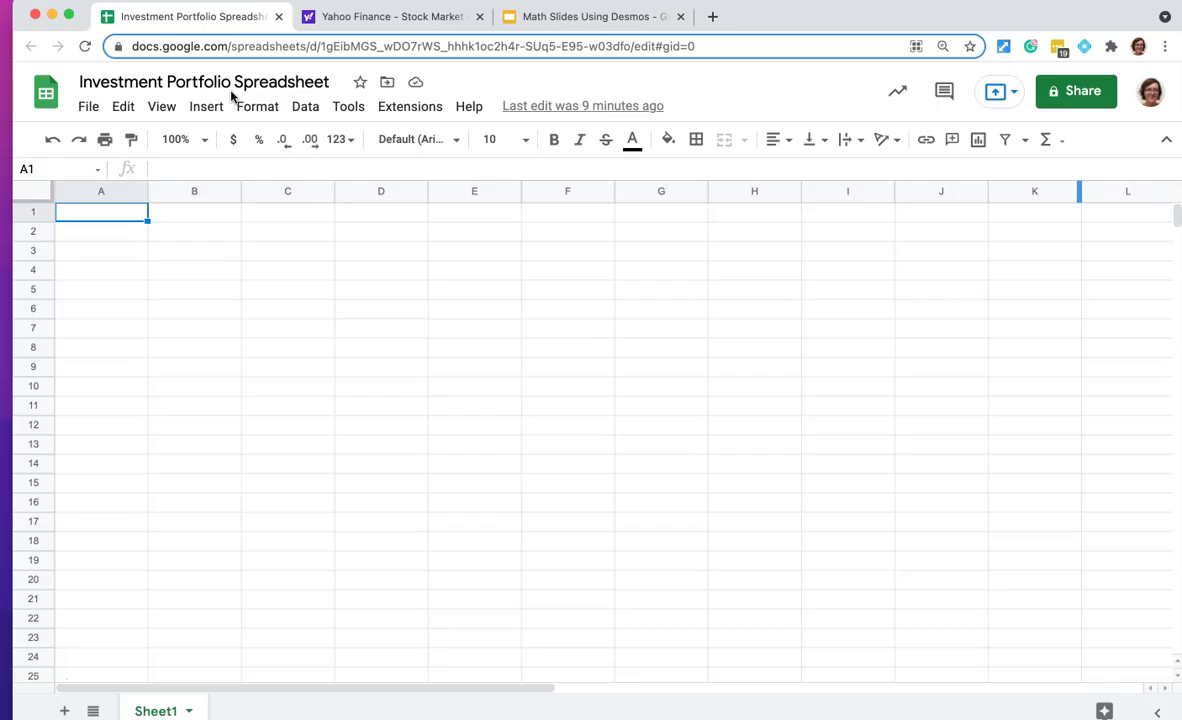
Step: Enter headers Investment Name and Asset Type in A1:B1, with Apple and Stock below in row 2
{"action": "left_click", "coordinate": [127, 218]}
{"action": "type", "text": "Investment "}
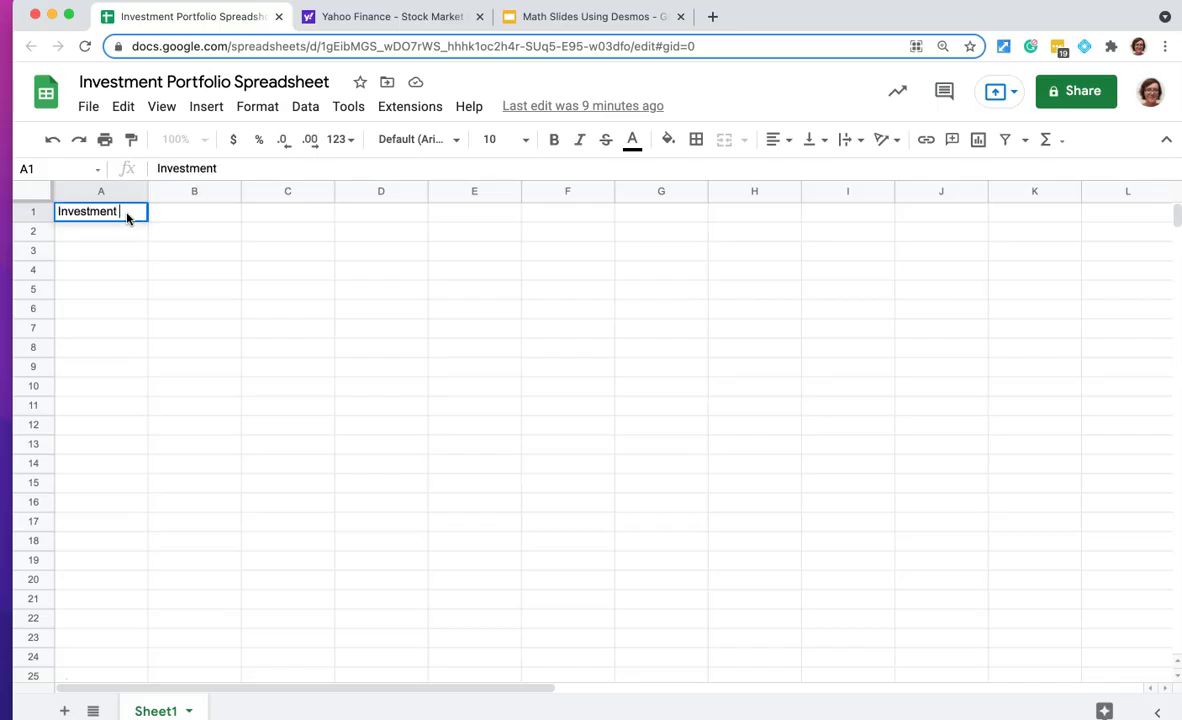
{"action": "type", "text": "Name"}
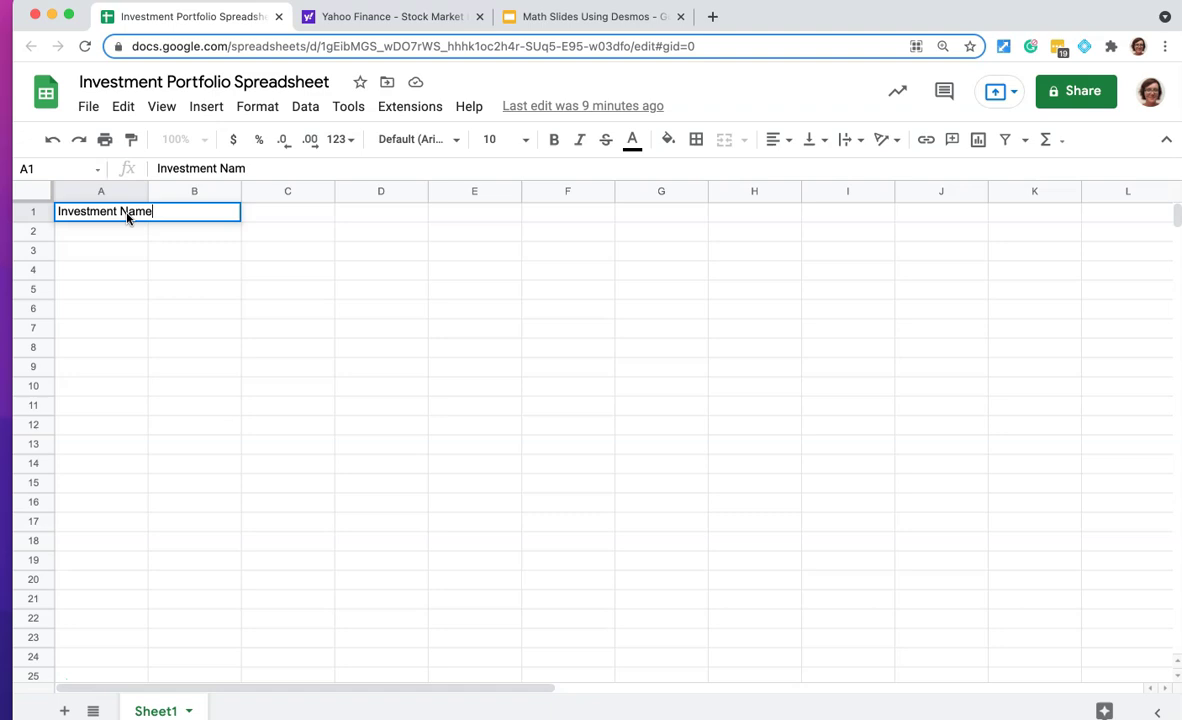
{"action": "key", "text": "Tab"}
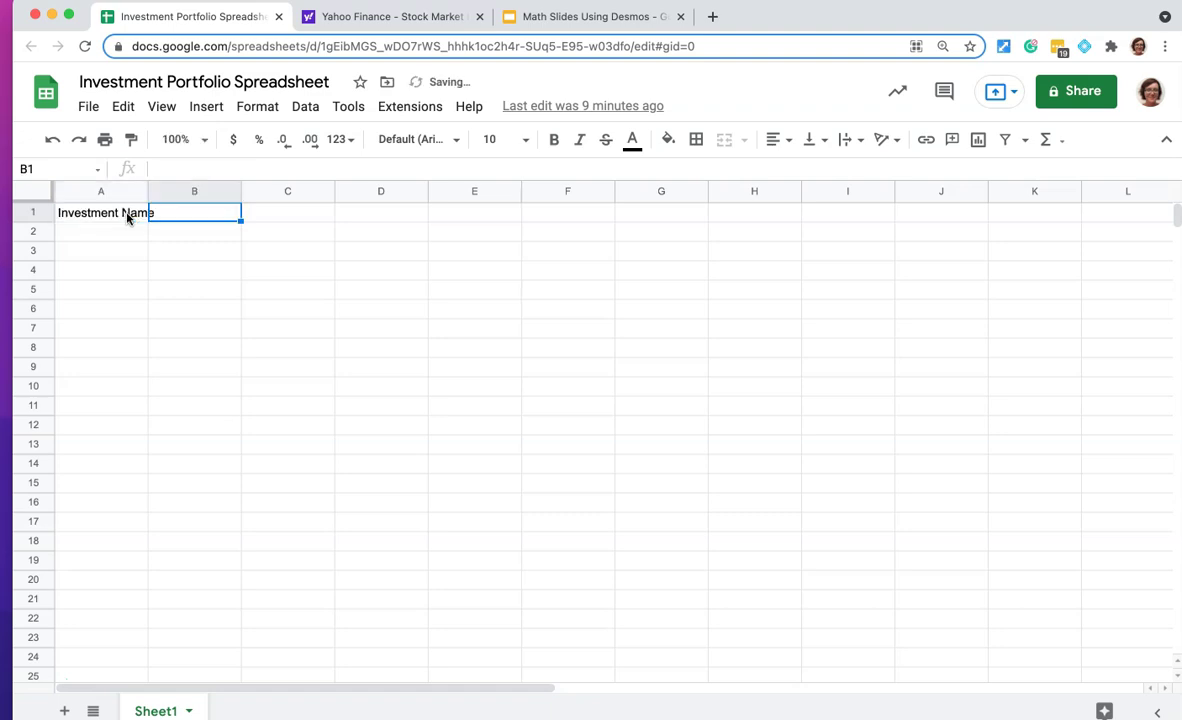
{"action": "type", "text": "Asset "}
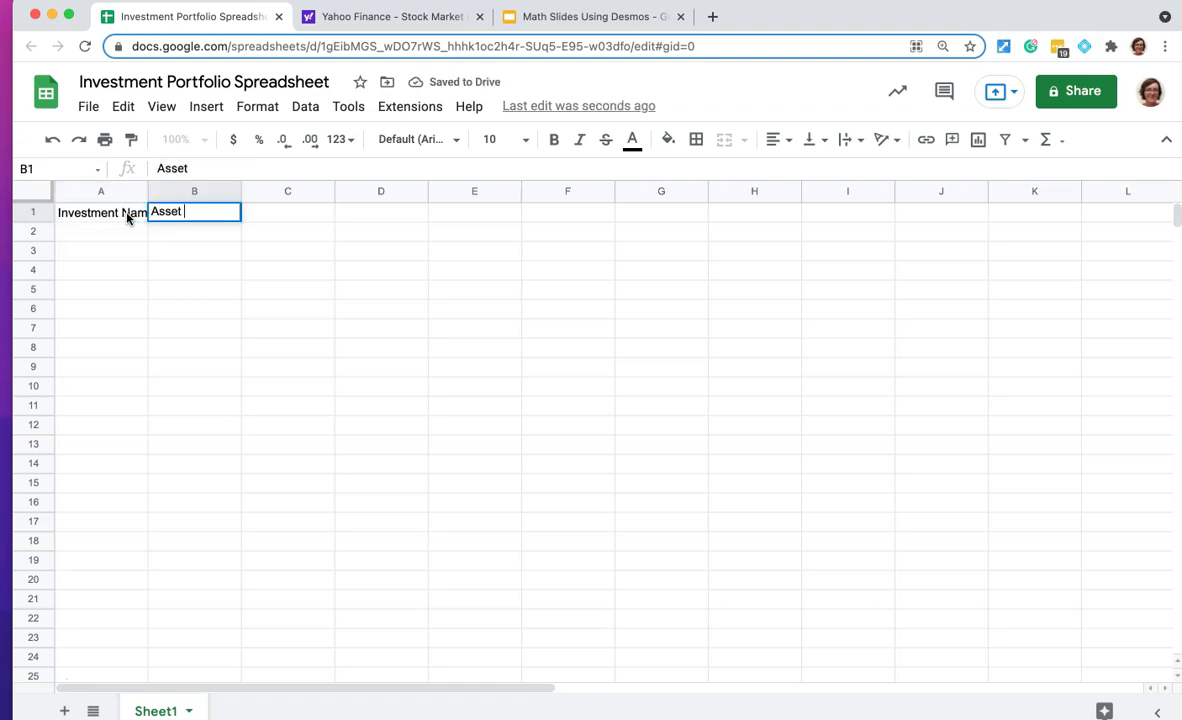
{"action": "type", "text": "Type"}
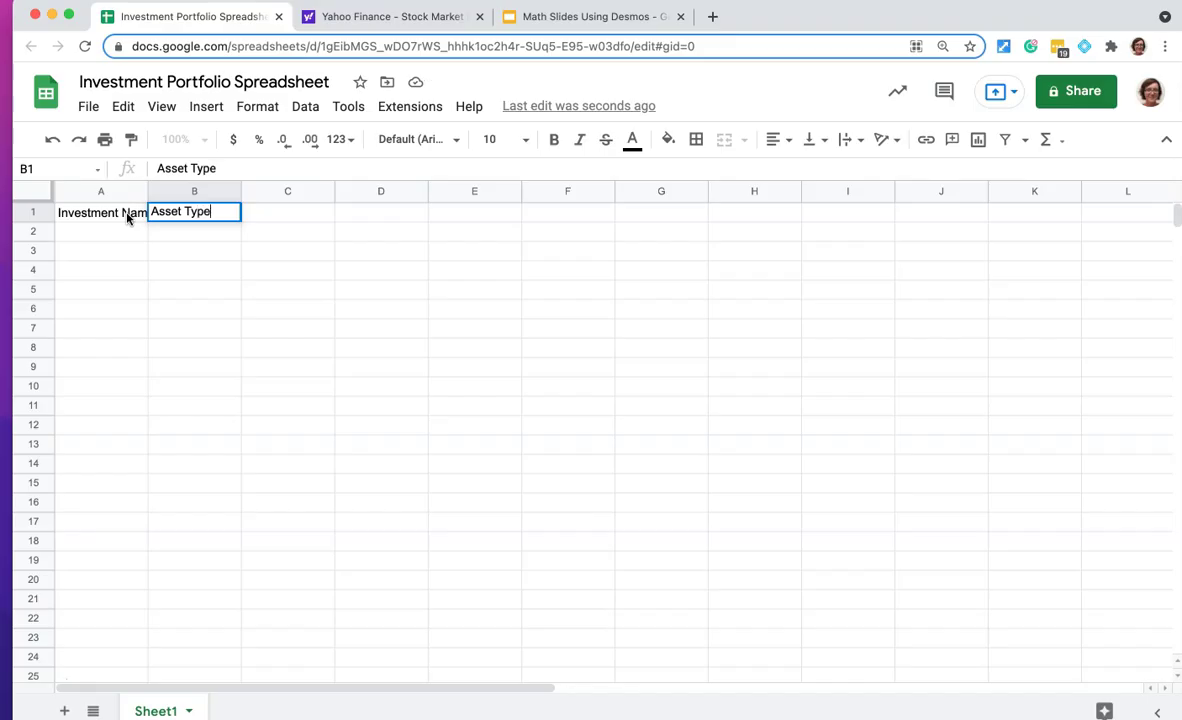
{"action": "key", "text": "Tab"}
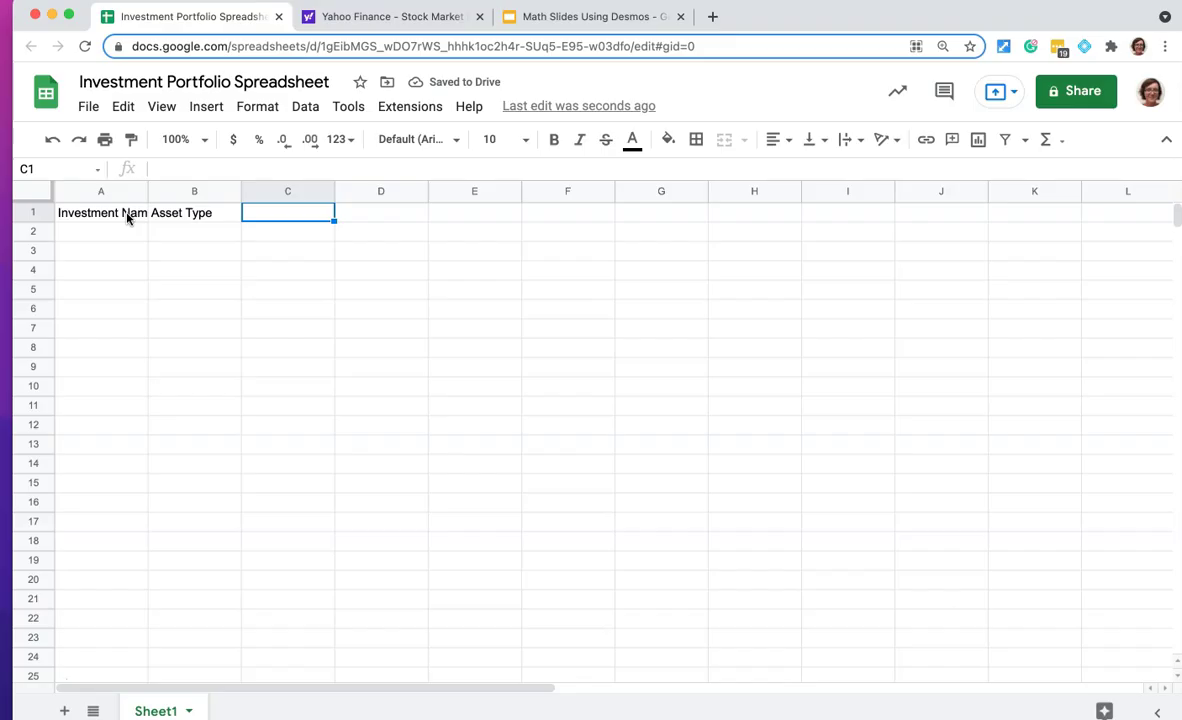
{"action": "key", "text": "Down"}
{"action": "key", "text": "Left"}
{"action": "key", "text": "Left"}
{"action": "type", "text": "Apple"}
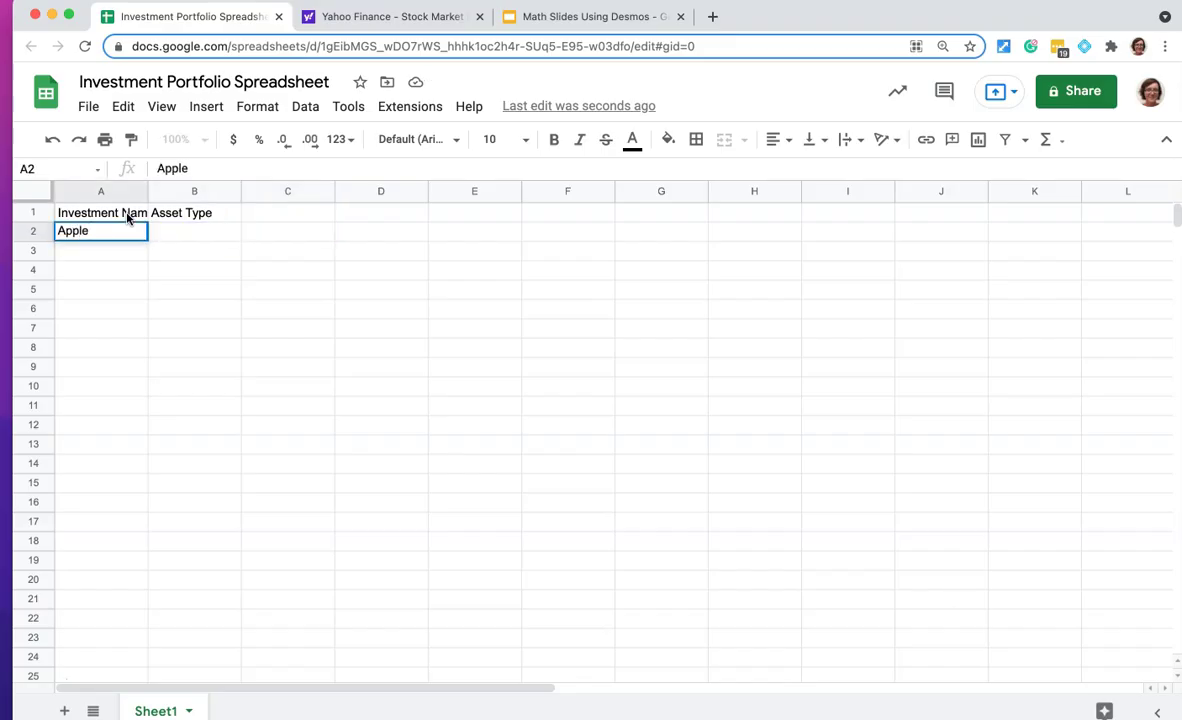
{"action": "key", "text": "Tab"}
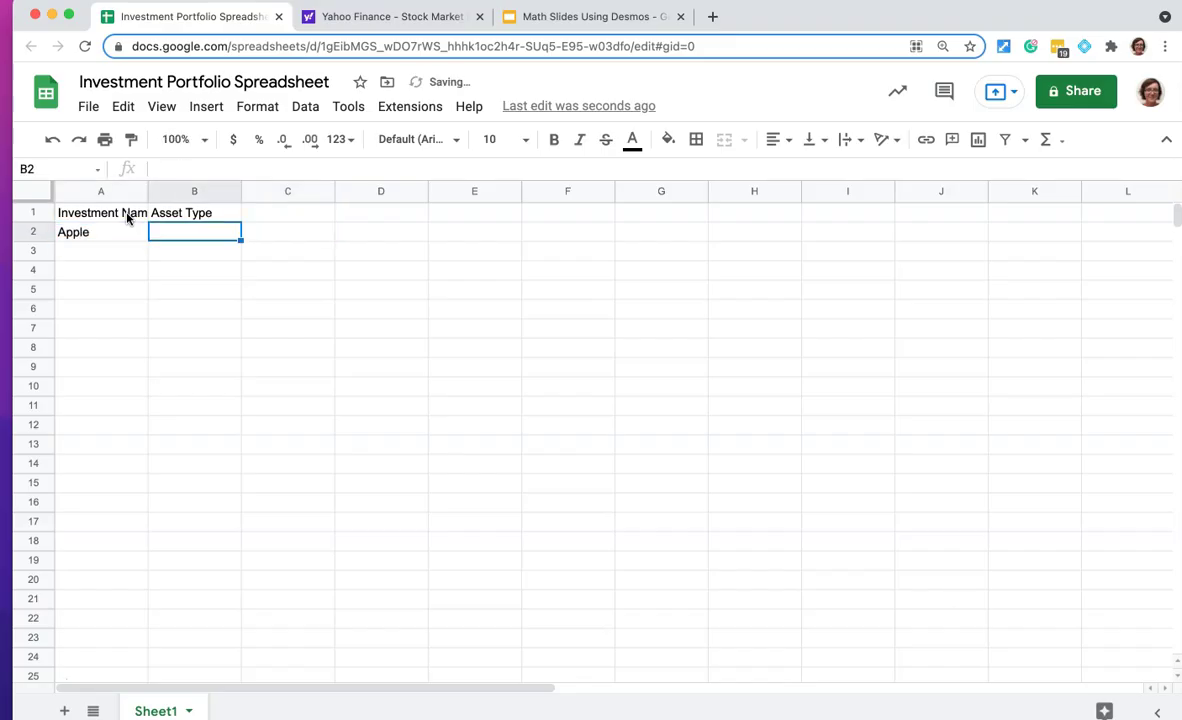
{"action": "type", "text": "Stock"}
{"action": "key", "text": "Tab"}
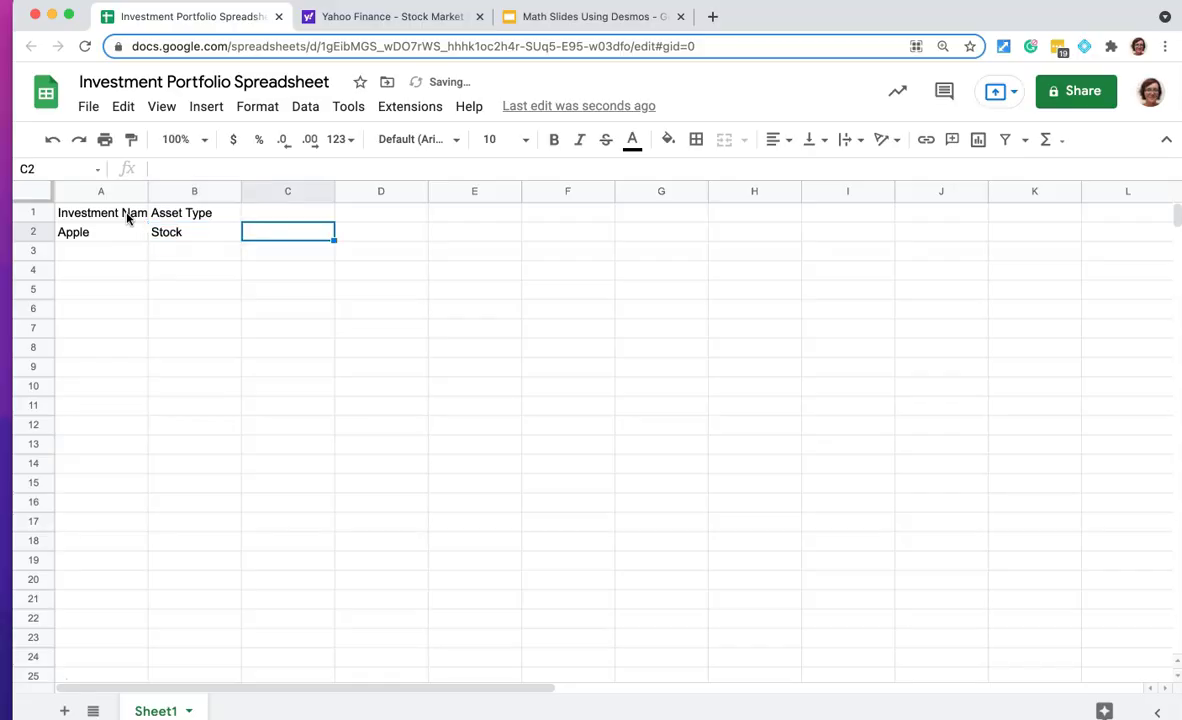
Step: Add the Ticker header in C1 with AAPL beneath it, and Current Share Price in D1
{"action": "key", "text": "Up"}
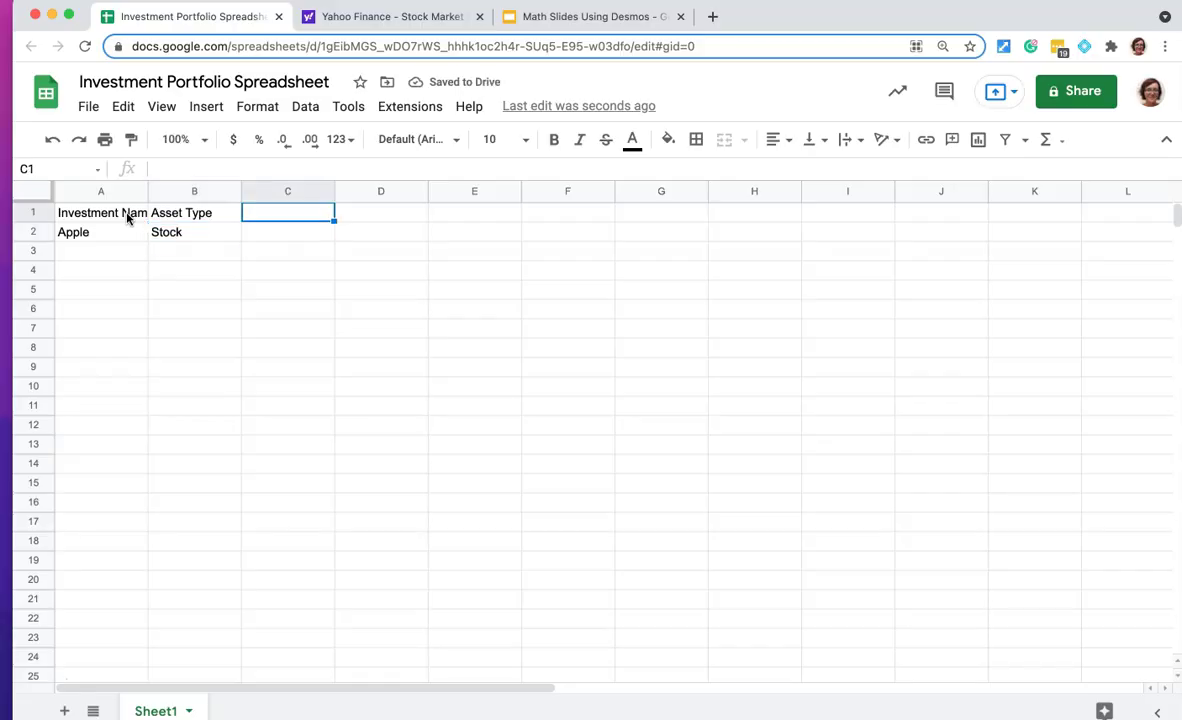
{"action": "type", "text": "Ticker"}
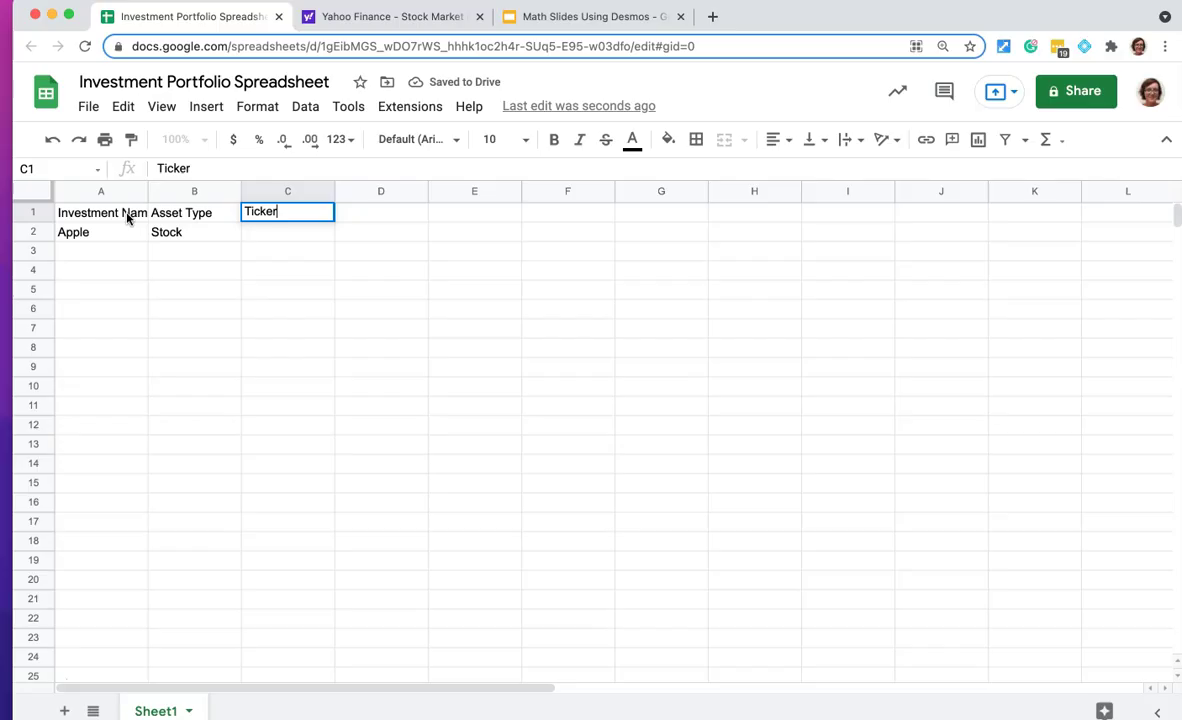
{"action": "key", "text": "Return"}
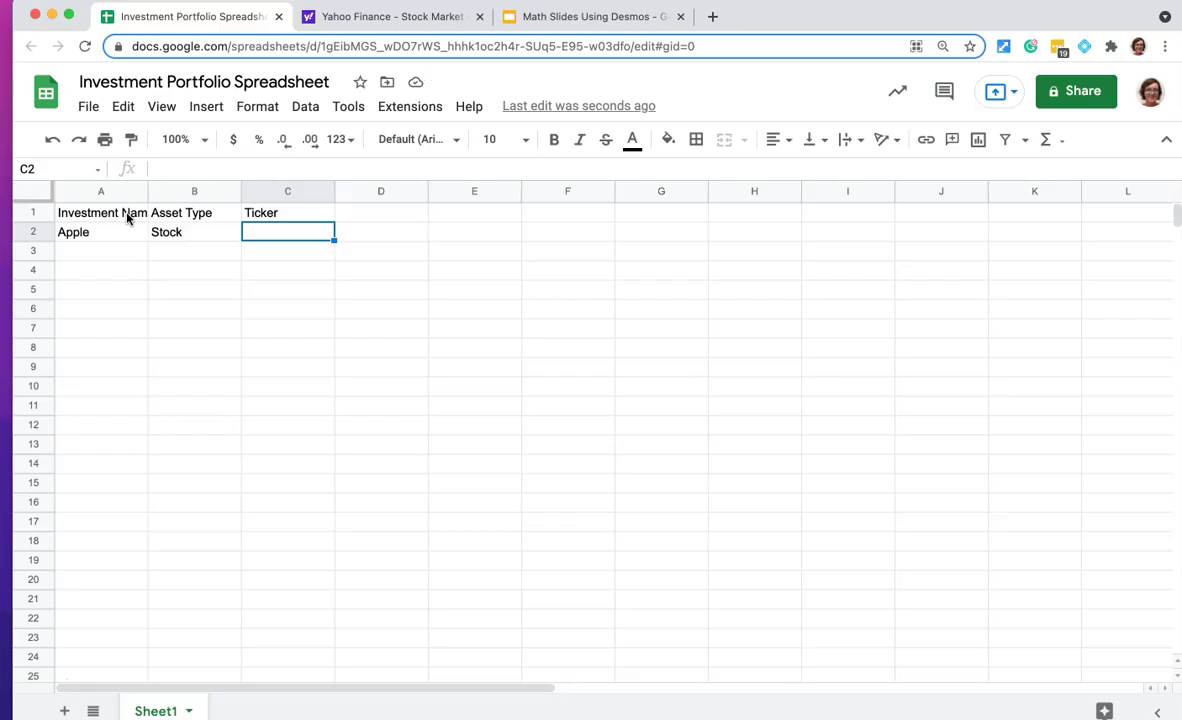
{"action": "type", "text": "AAP"}
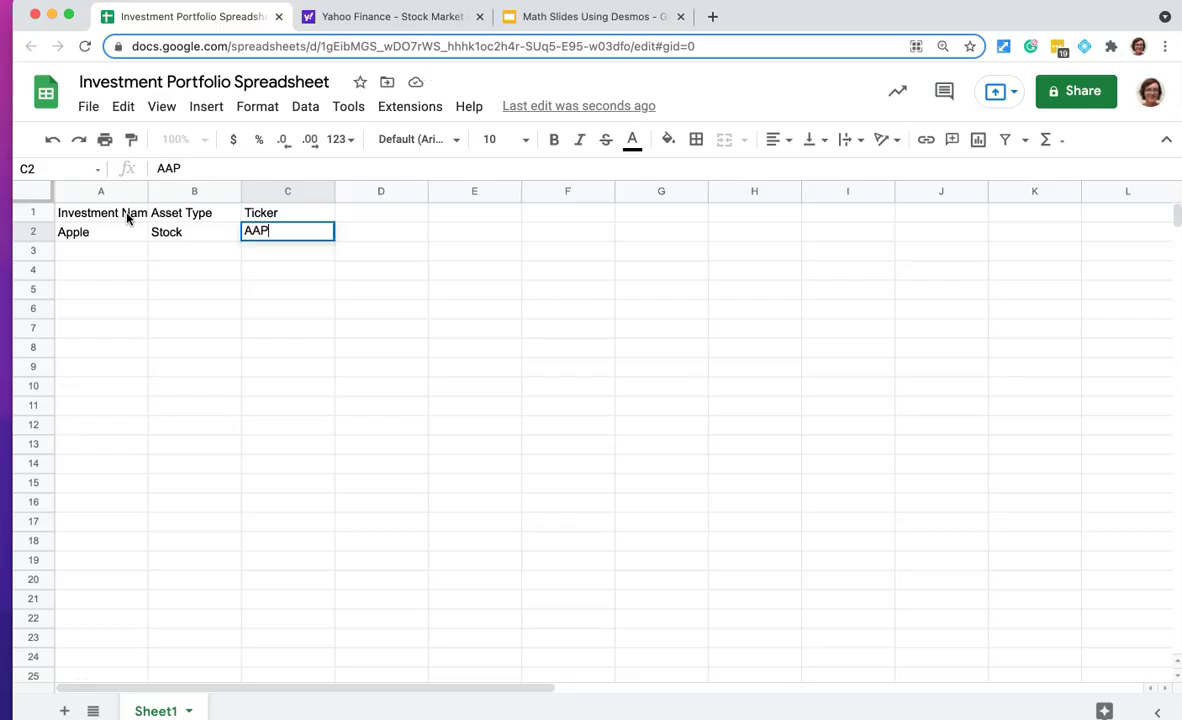
{"action": "type", "text": "L"}
{"action": "key", "text": "Tab"}
{"action": "key", "text": "Up"}
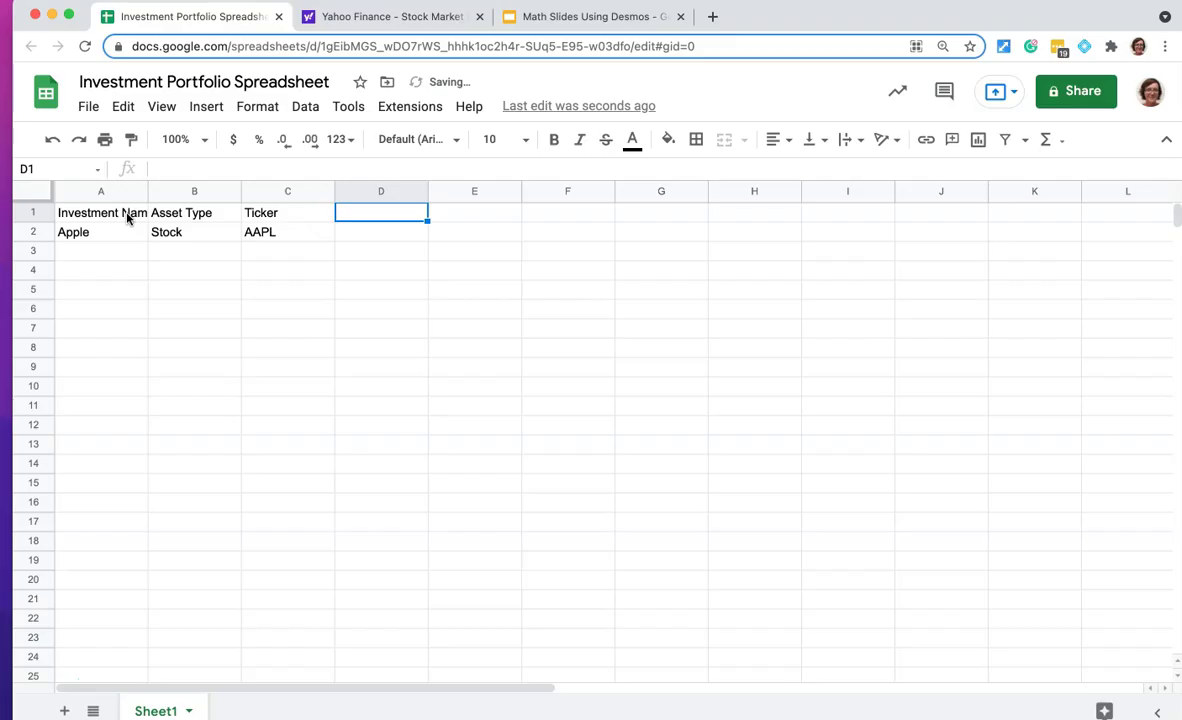
{"action": "type", "text": "Current "}
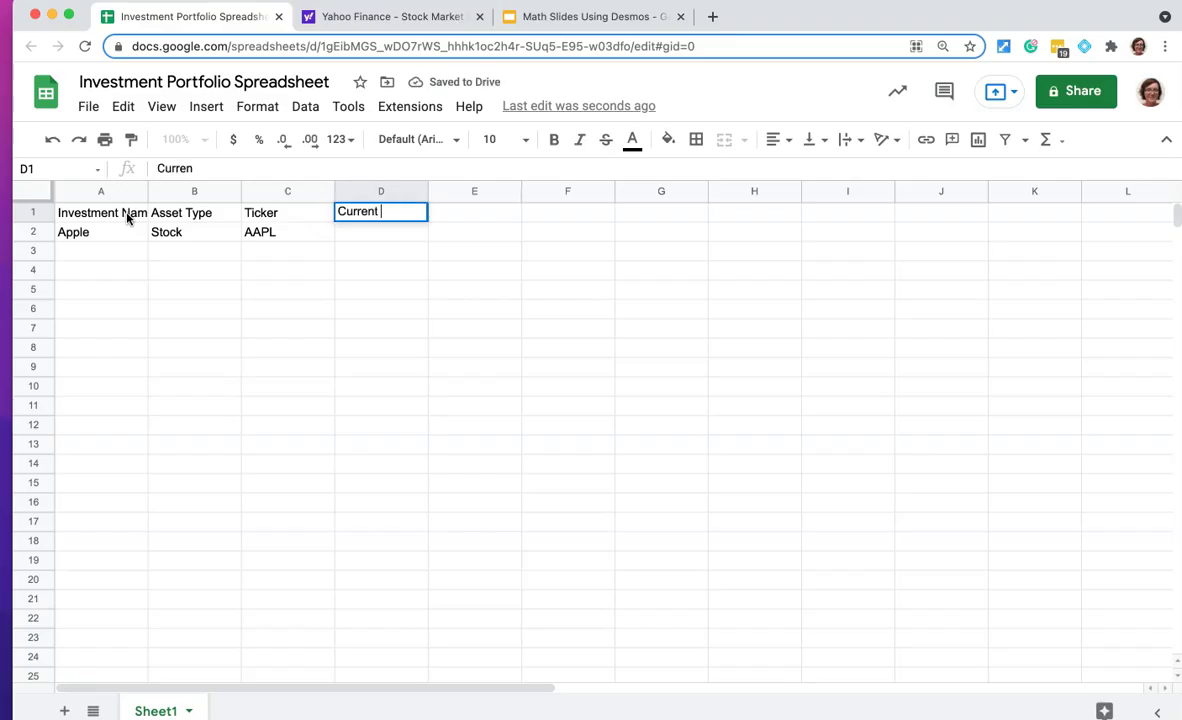
{"action": "type", "text": "Share Price"}
{"action": "key", "text": "Return"}
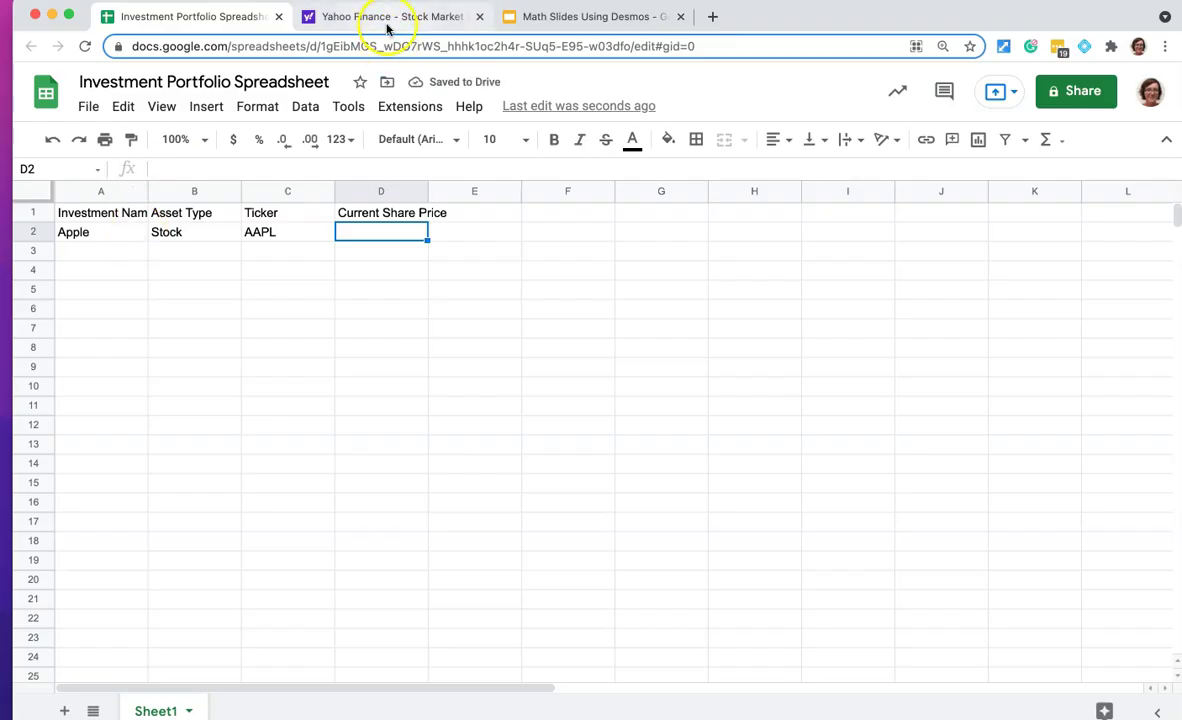
Step: Look up the AAPL ticker on Yahoo Finance to find Apple's 150.96 closing price
{"action": "left_click", "coordinate": [385, 20]}
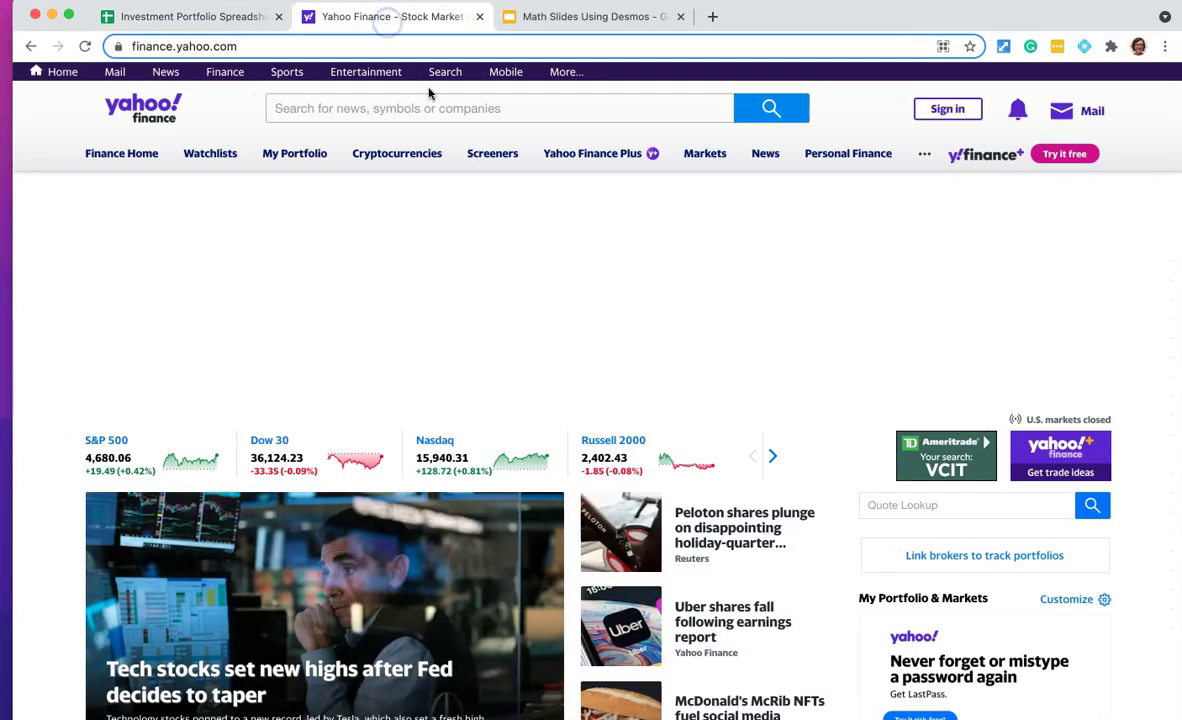
{"action": "left_click", "coordinate": [459, 106]}
{"action": "type", "text": "a"}
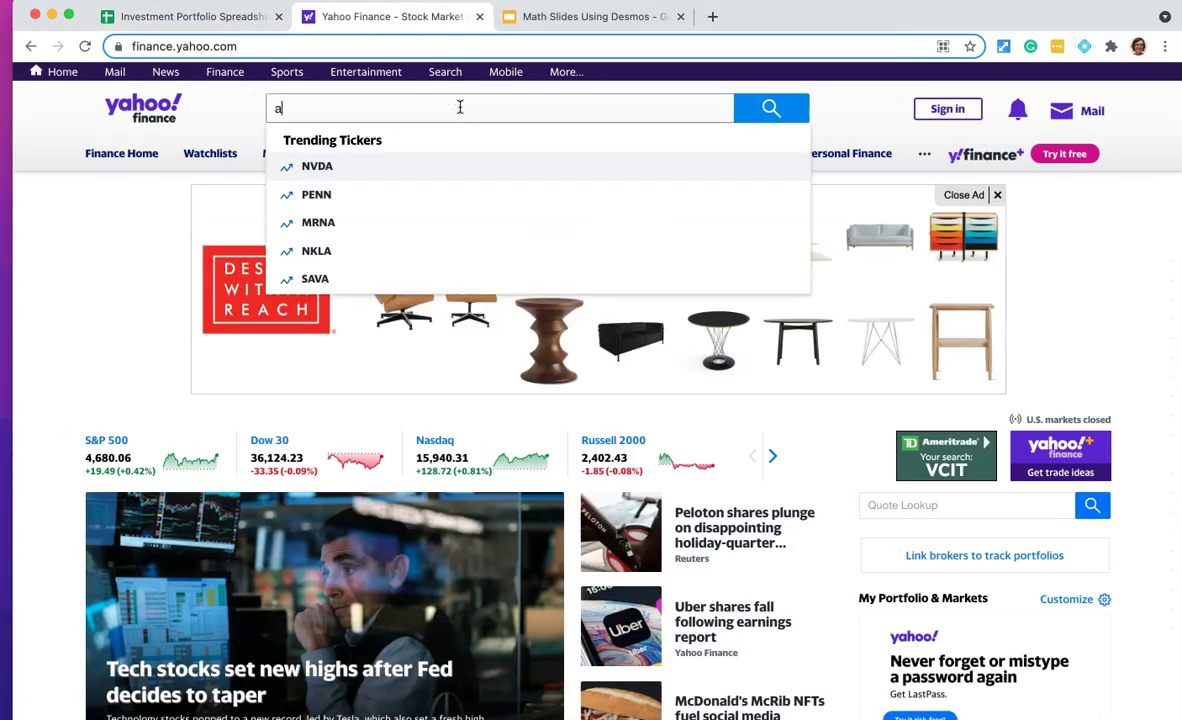
{"action": "type", "text": "apl"}
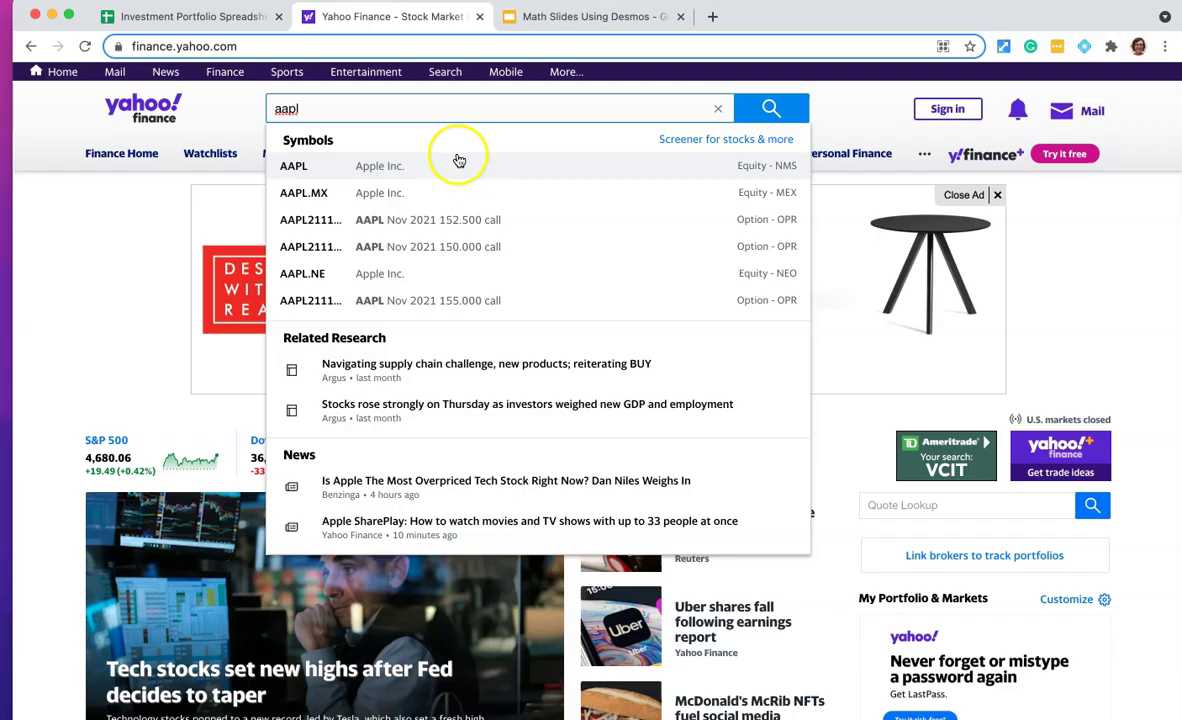
{"action": "left_click", "coordinate": [447, 165]}
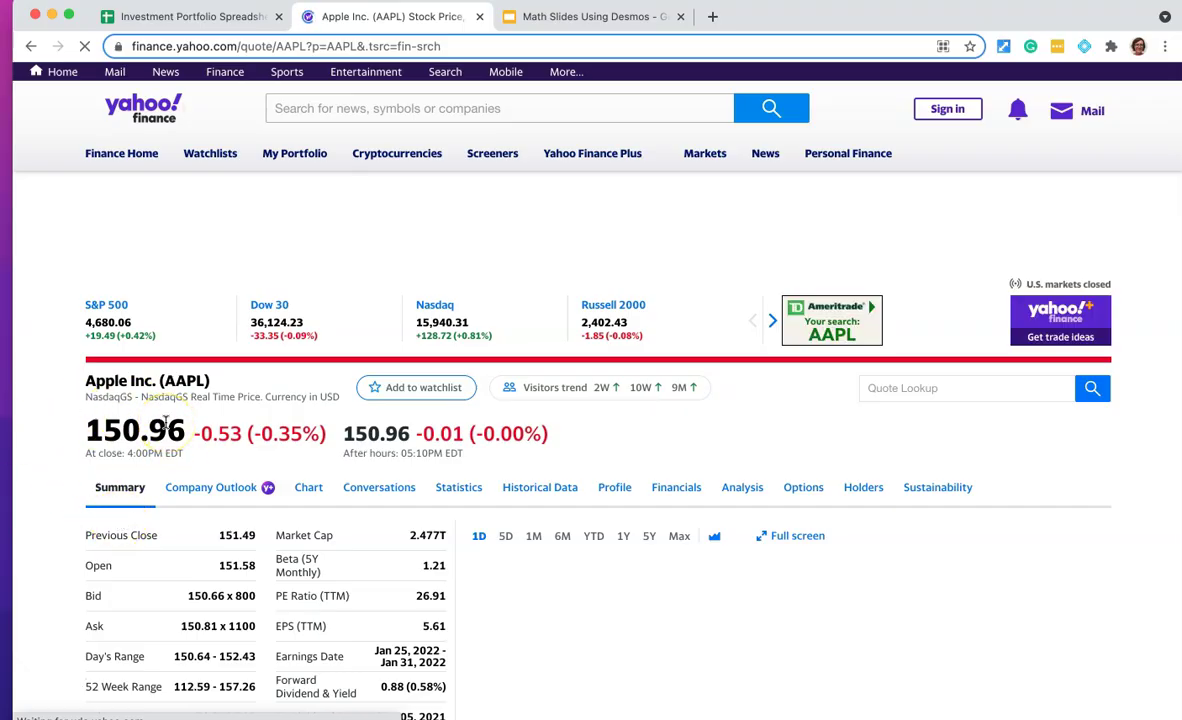
Step: Enter Apple's $151 share price, a '# of shares' header in E1, and 7 shares in E2
{"action": "left_click", "coordinate": [193, 18]}
{"action": "type", "text": "$1"}
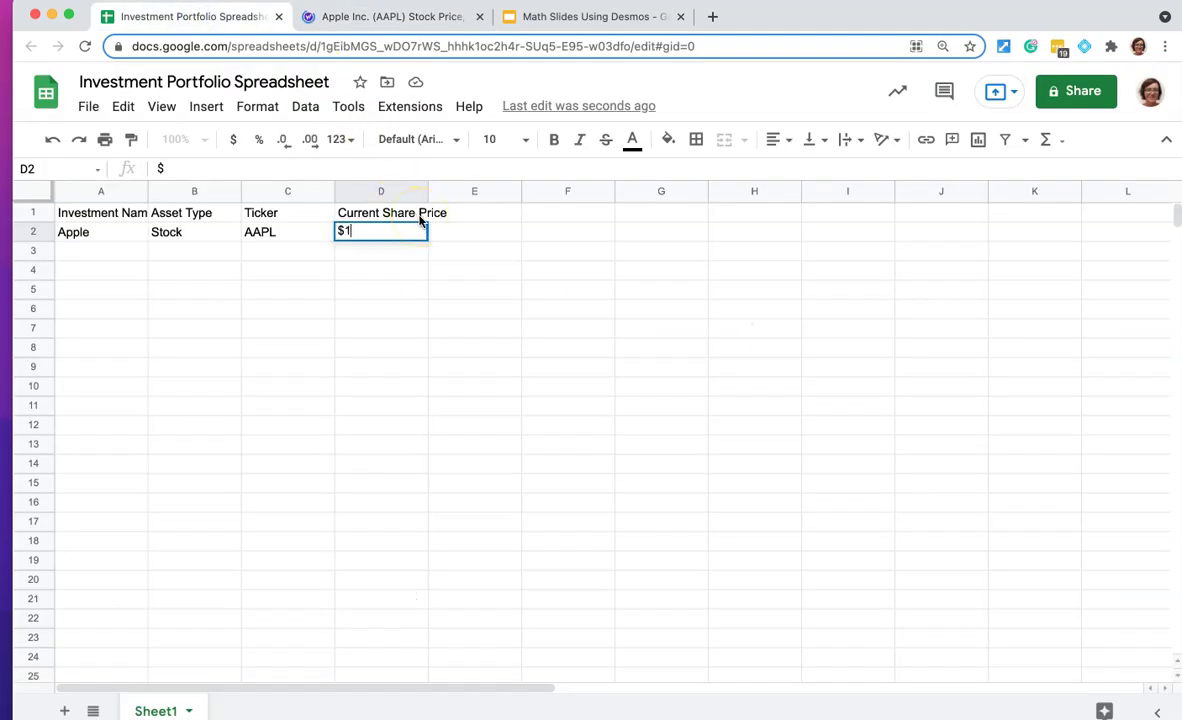
{"action": "type", "text": "51"}
{"action": "key", "text": "Tab"}
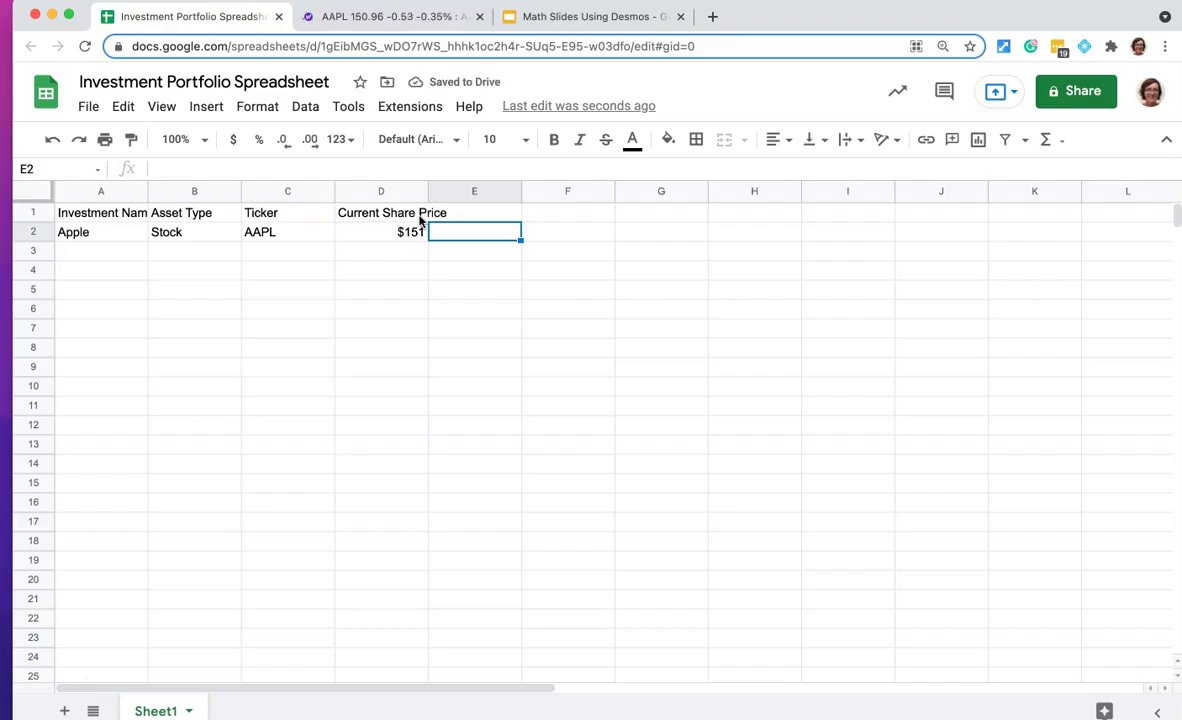
{"action": "key", "text": "Up"}
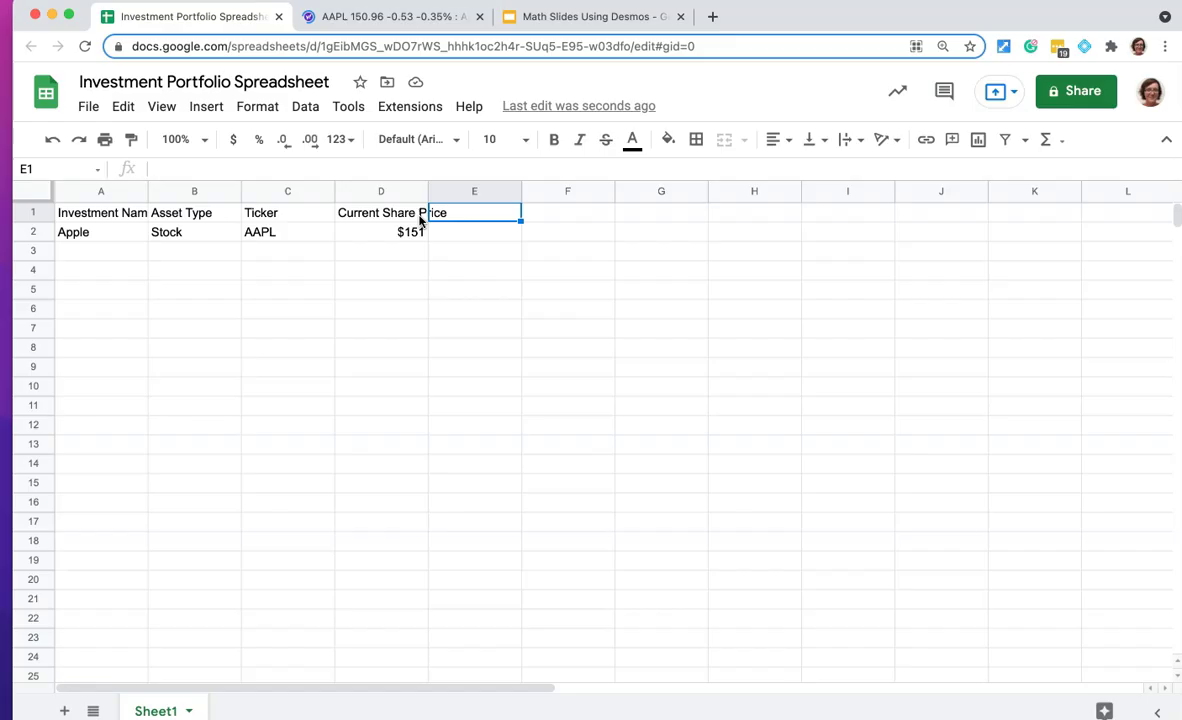
{"action": "type", "text": "#"}
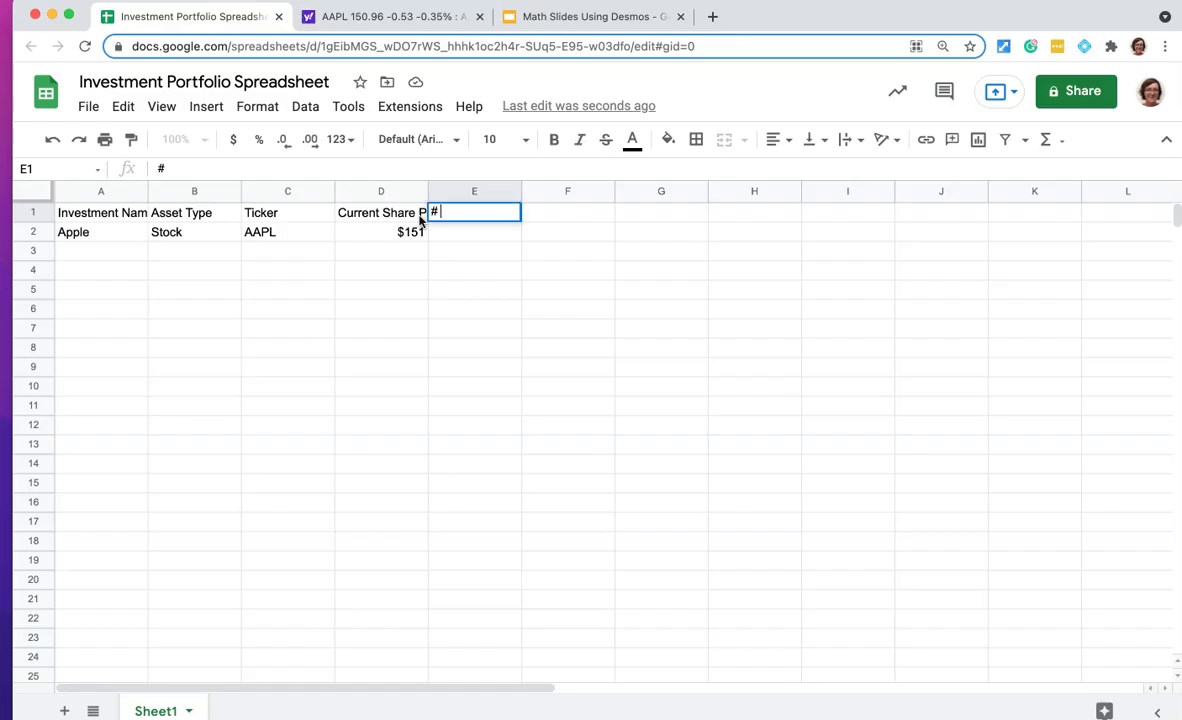
{"action": "type", "text": " of shares"}
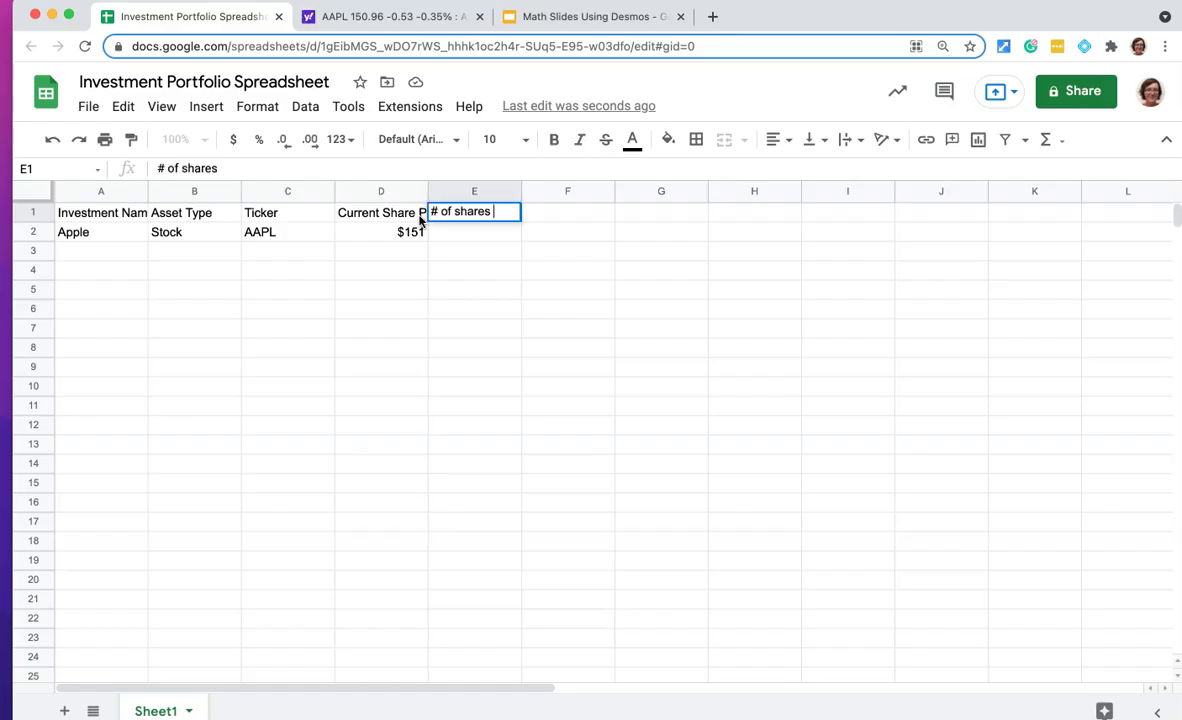
{"action": "key", "text": "Return"}
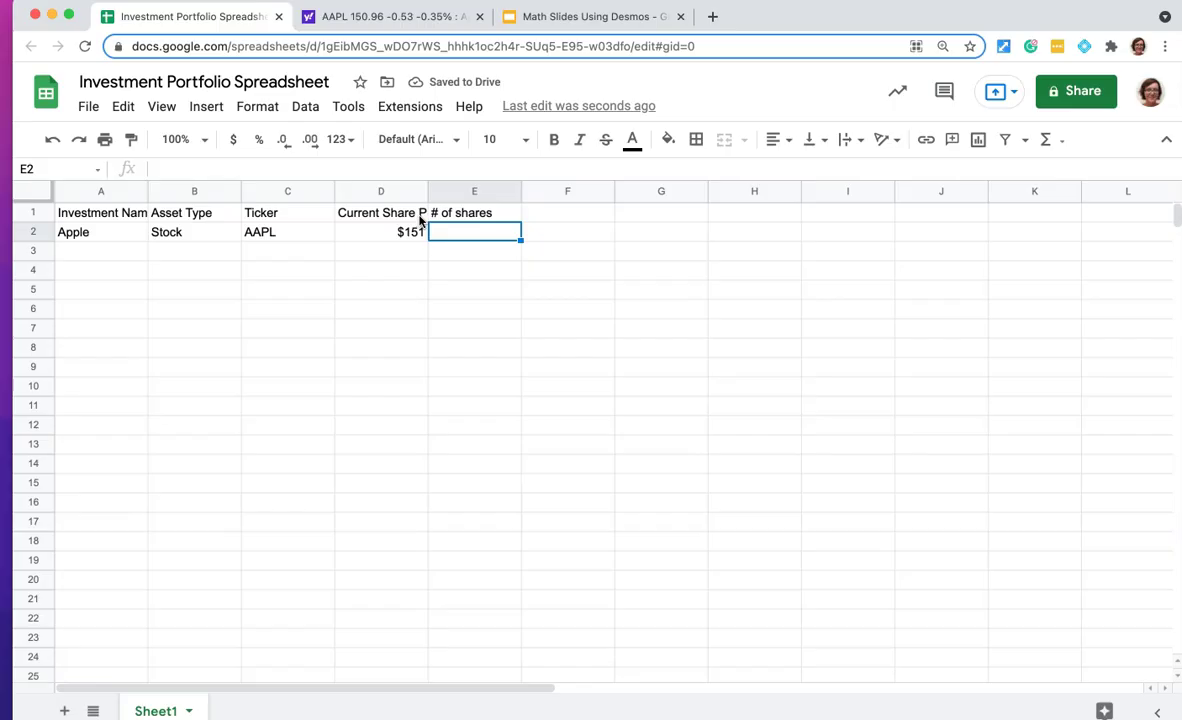
{"action": "type", "text": "7"}
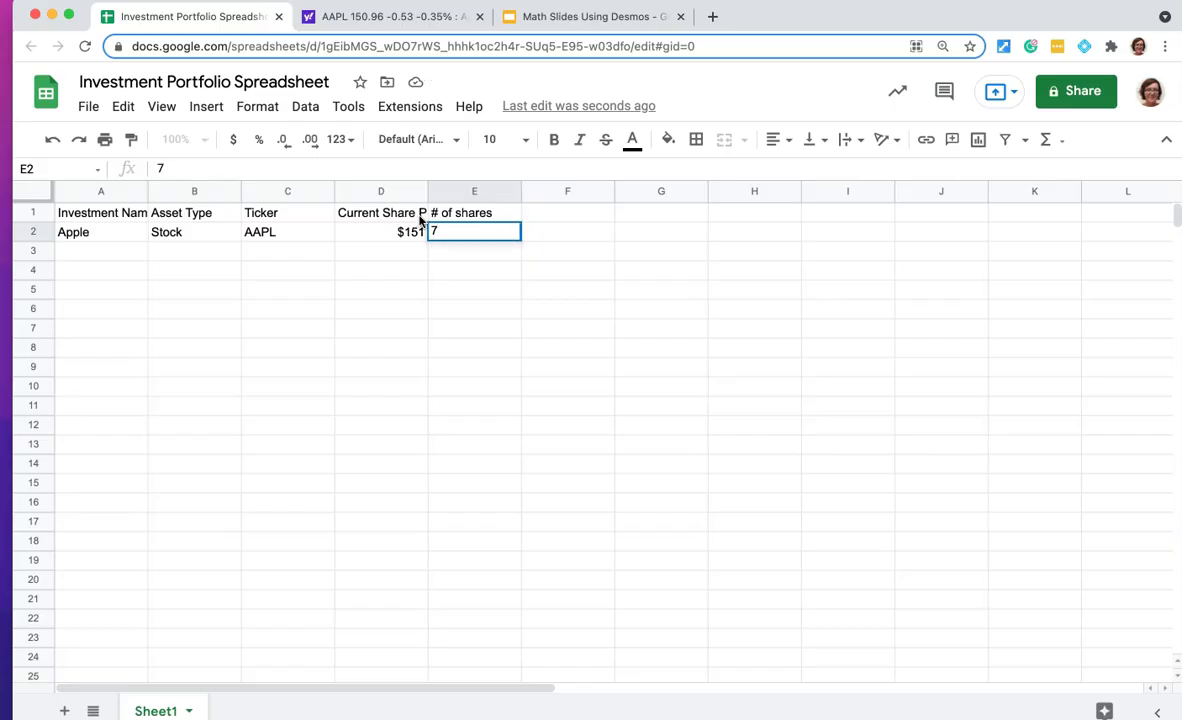
{"action": "key", "text": "Return"}
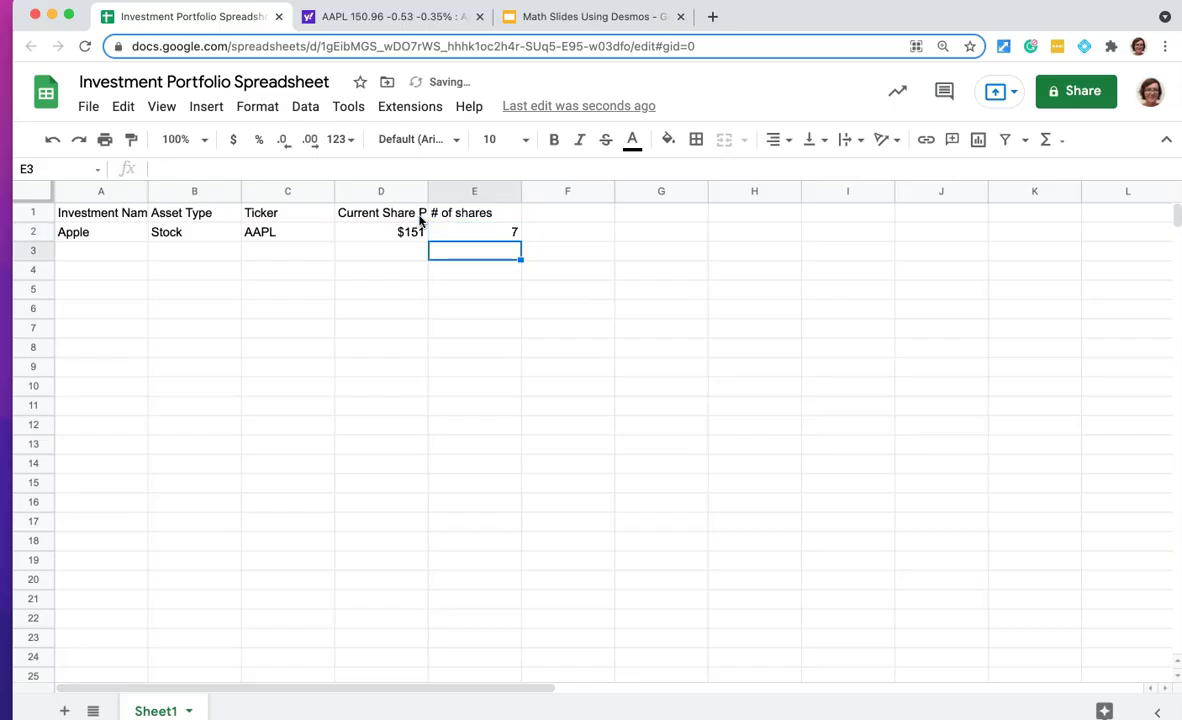
Step: Add the Total Opening Value header in F1
{"action": "key", "text": "Up"}
{"action": "key", "text": "Up"}
{"action": "key", "text": "Right"}
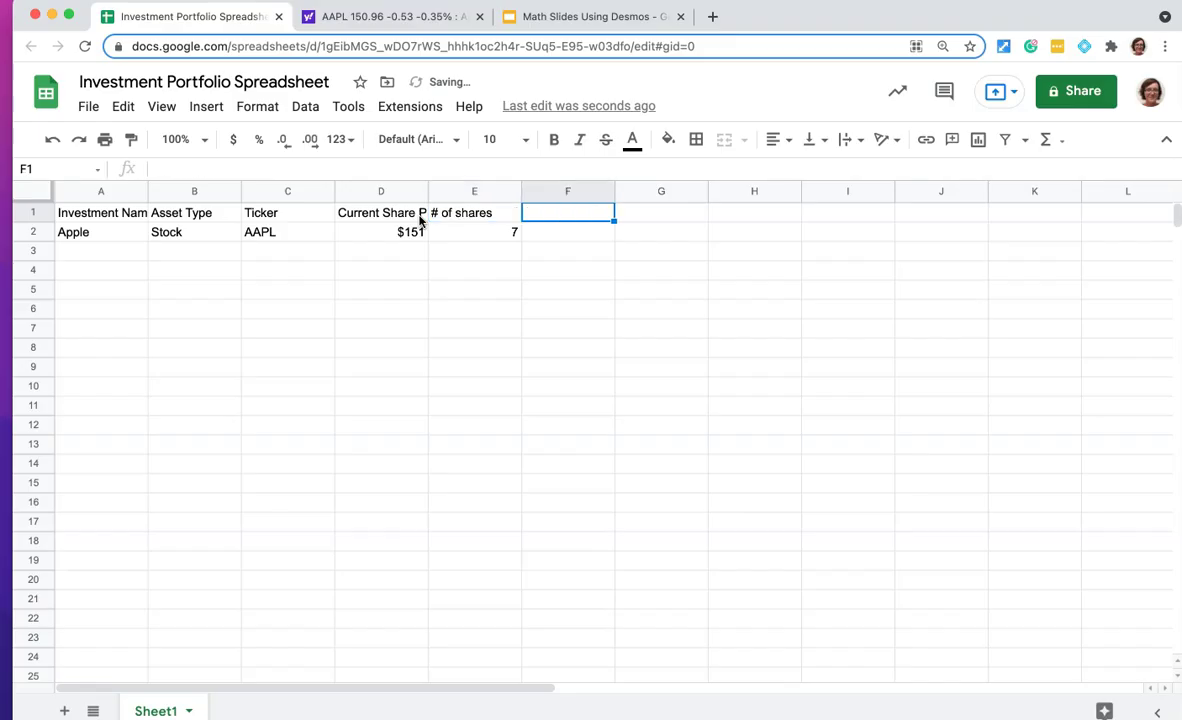
{"action": "type", "text": "Total "}
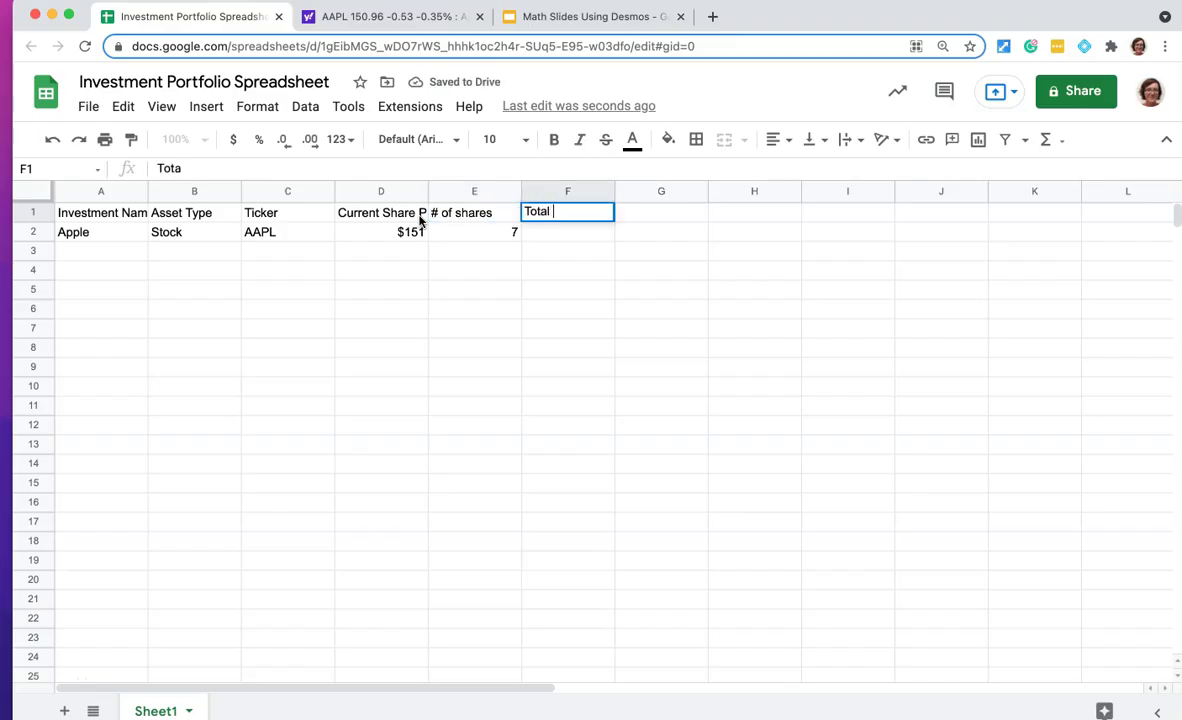
{"action": "type", "text": "Opening V"}
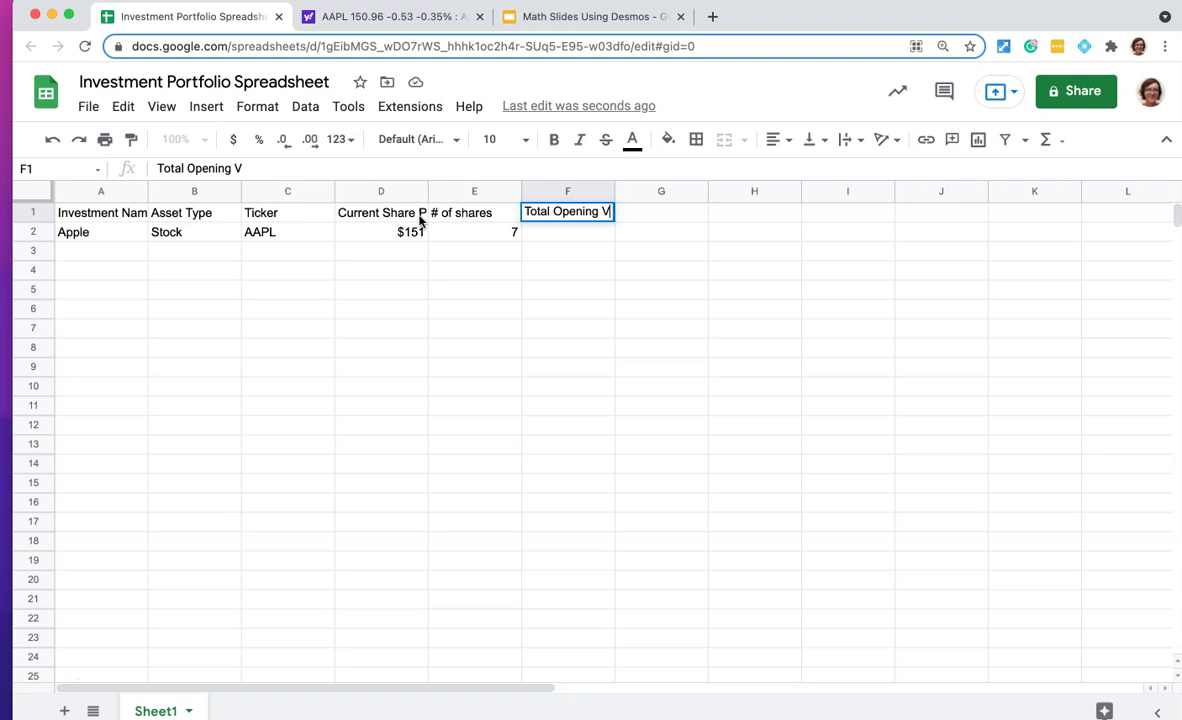
{"action": "type", "text": "alue"}
{"action": "key", "text": "Return"}
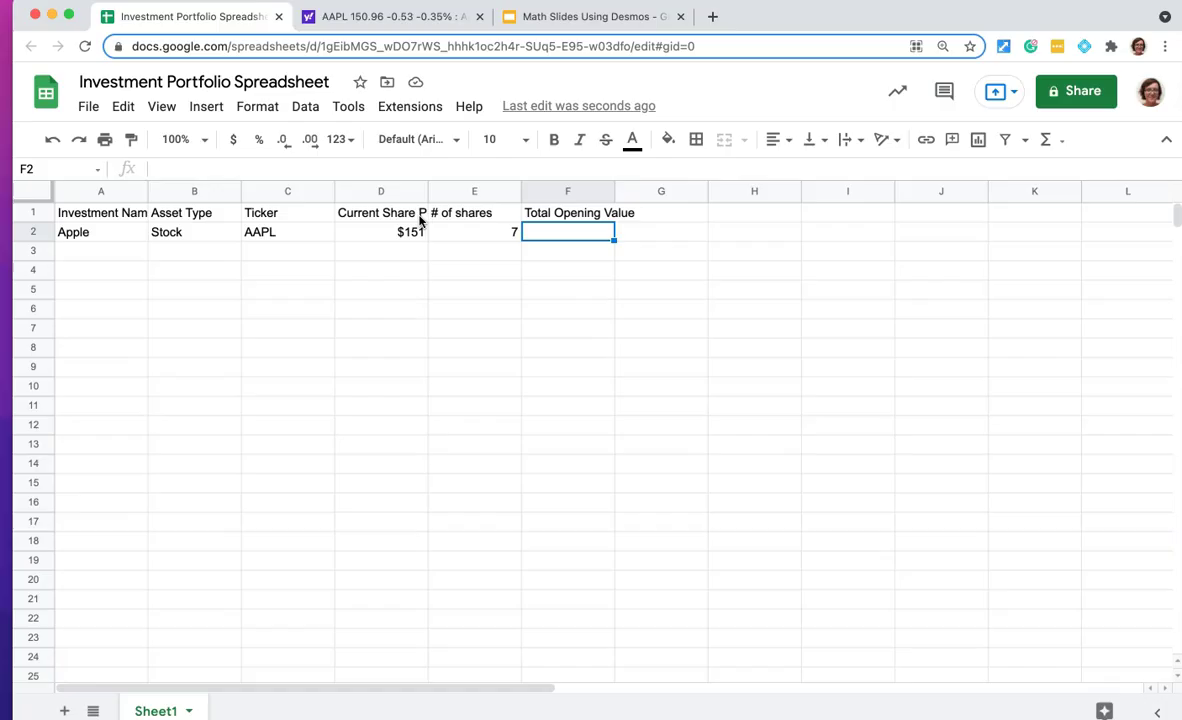
Step: Enter =D2*E2 in F2 to compute Apple's $1,057 opening value
{"action": "type", "text": "="}
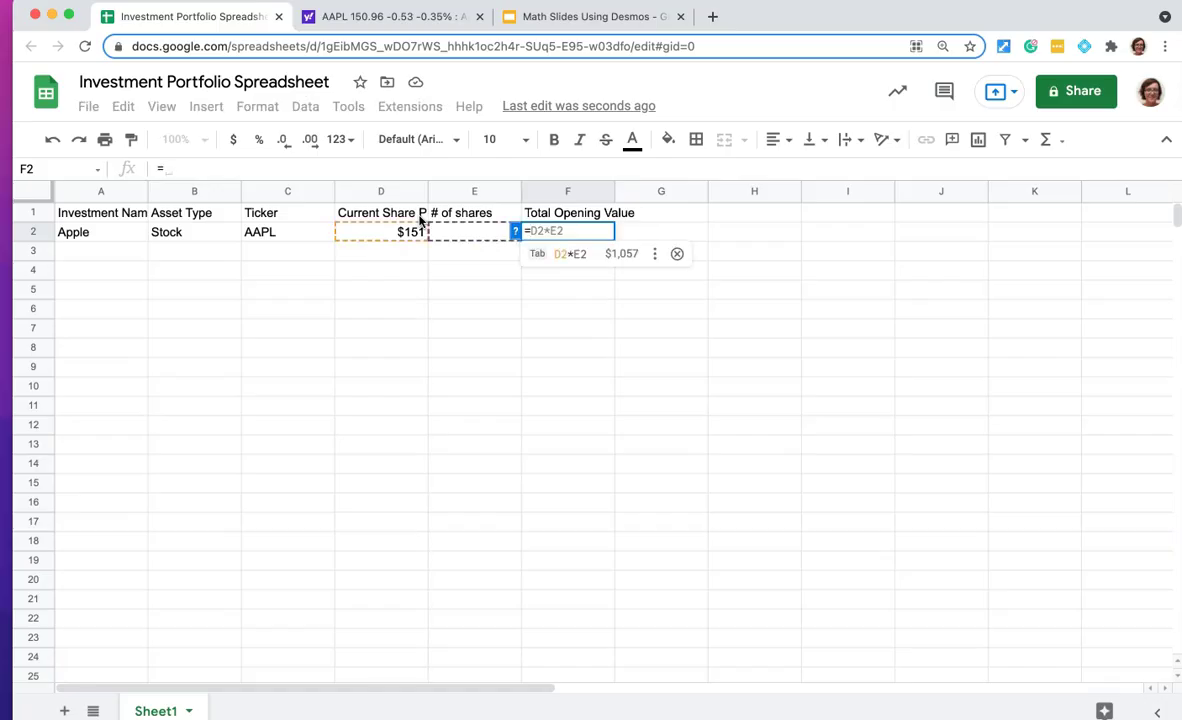
{"action": "left_click", "coordinate": [677, 253]}
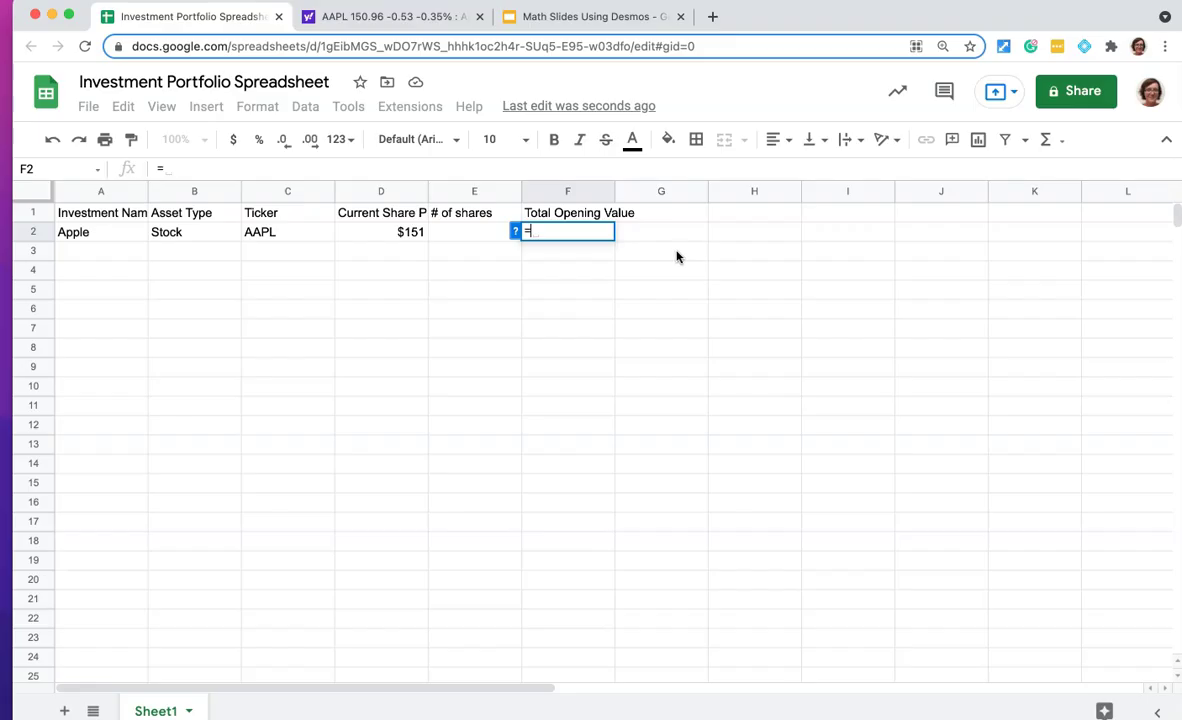
{"action": "left_click", "coordinate": [392, 234]}
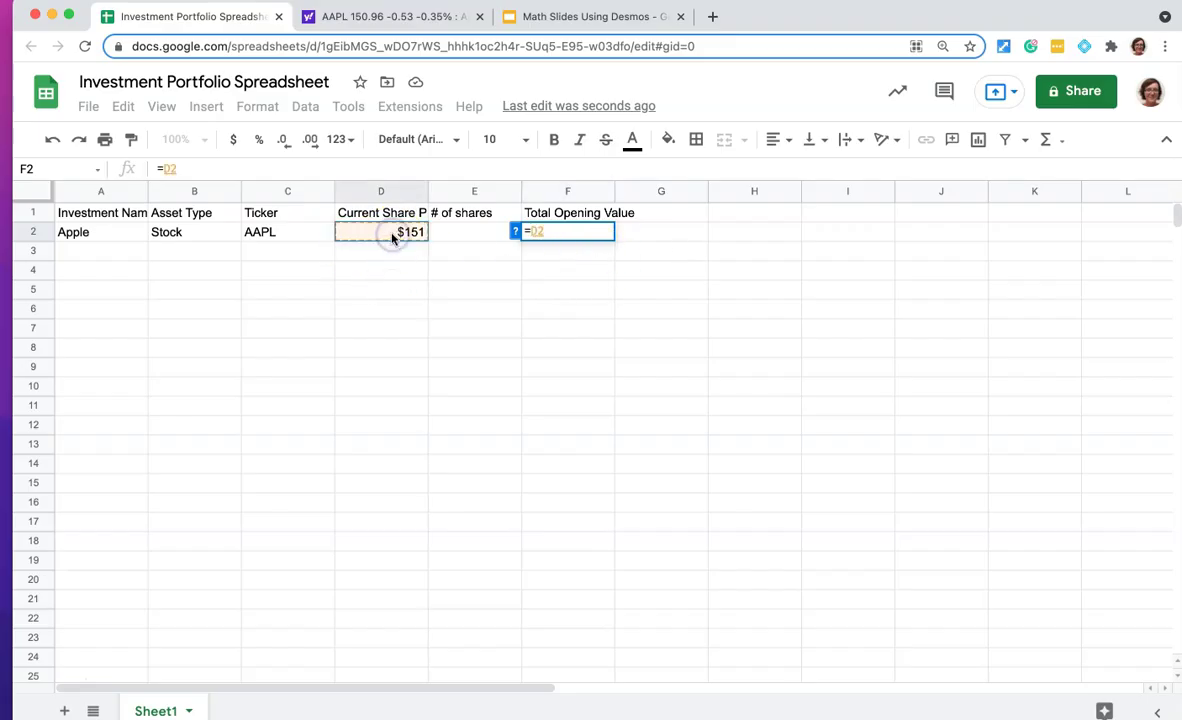
{"action": "type", "text": "*"}
{"action": "left_click", "coordinate": [475, 234]}
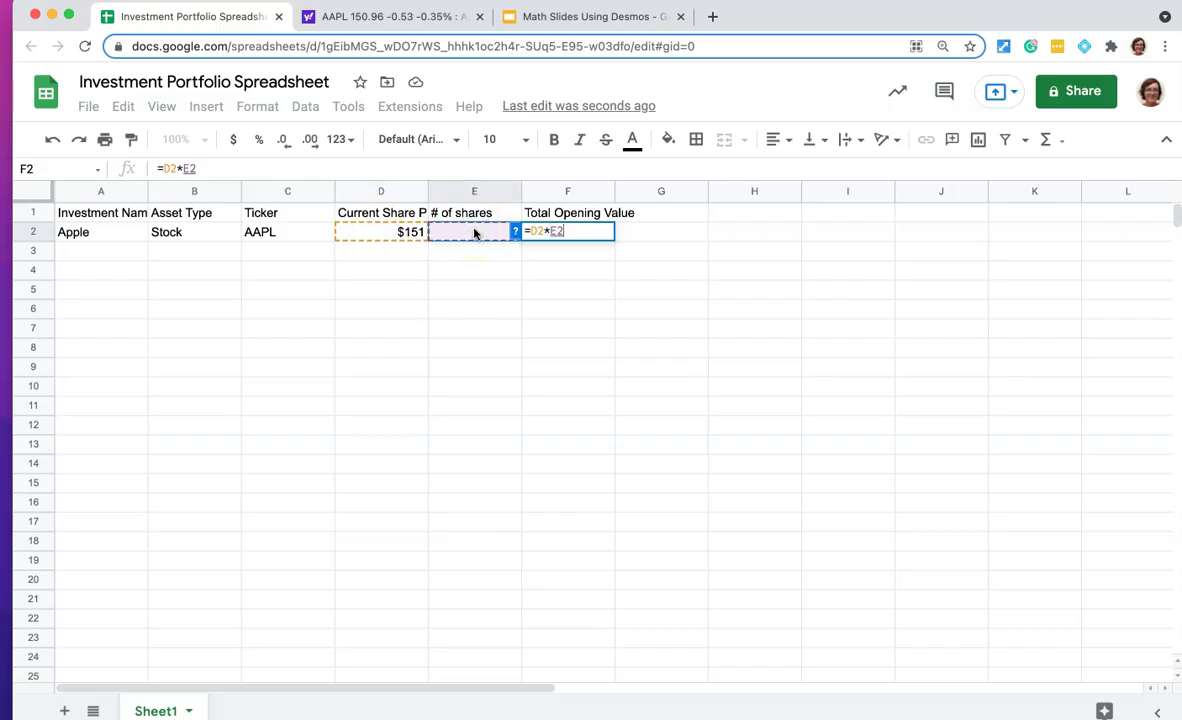
{"action": "key", "text": "Return"}
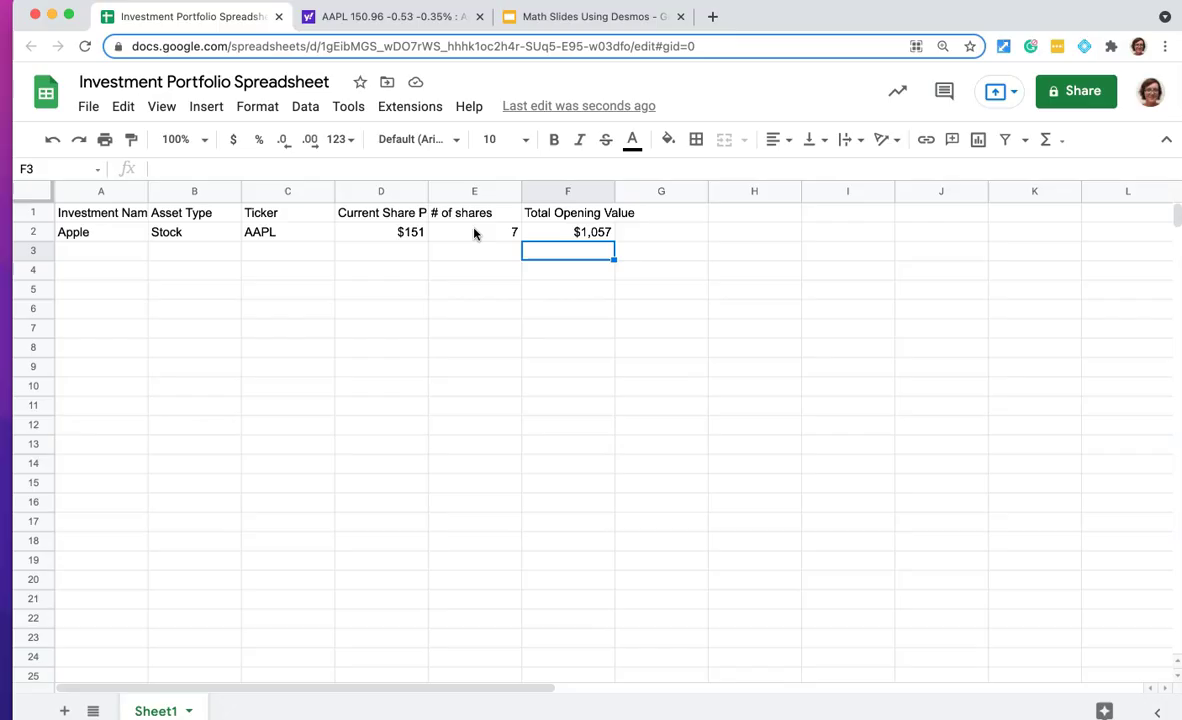
Step: Fill row 3 with Fidelity Total Bond Fund, Bond Fund and FTBFX, then select the FTBFX ticker
{"action": "key", "text": "Left"}
{"action": "key", "text": "Left"}
{"action": "key", "text": "Left"}
{"action": "key", "text": "Left"}
{"action": "key", "text": "Left"}
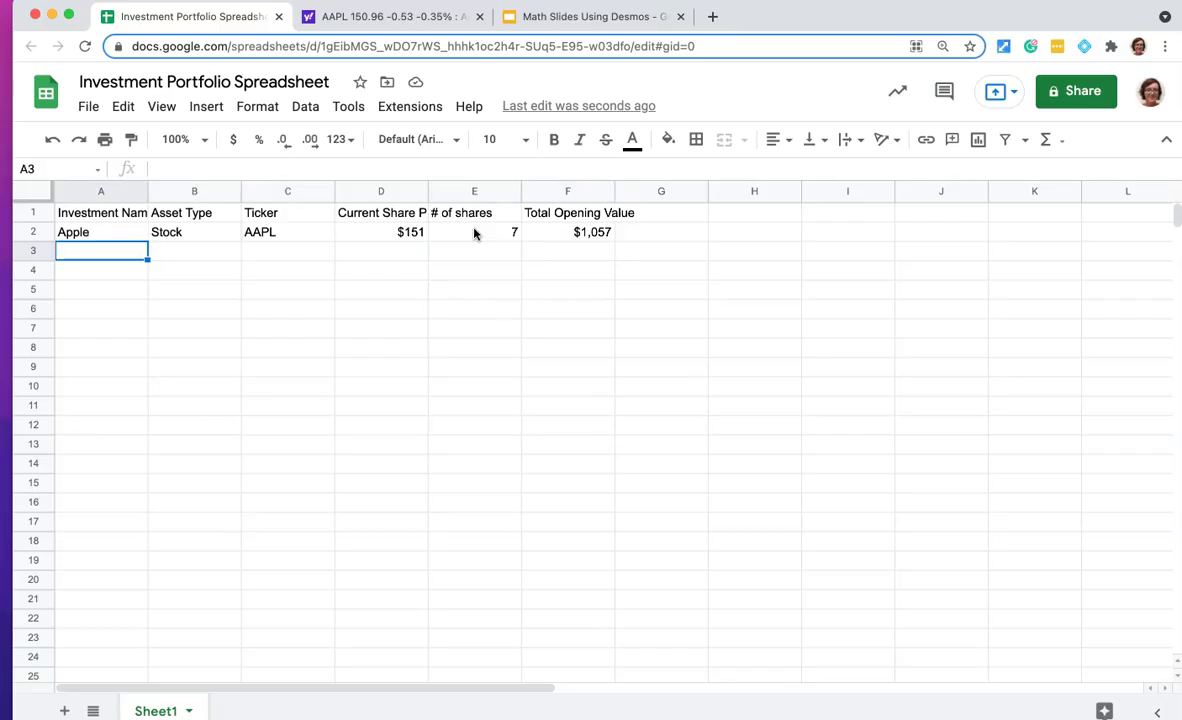
{"action": "type", "text": "Fid"}
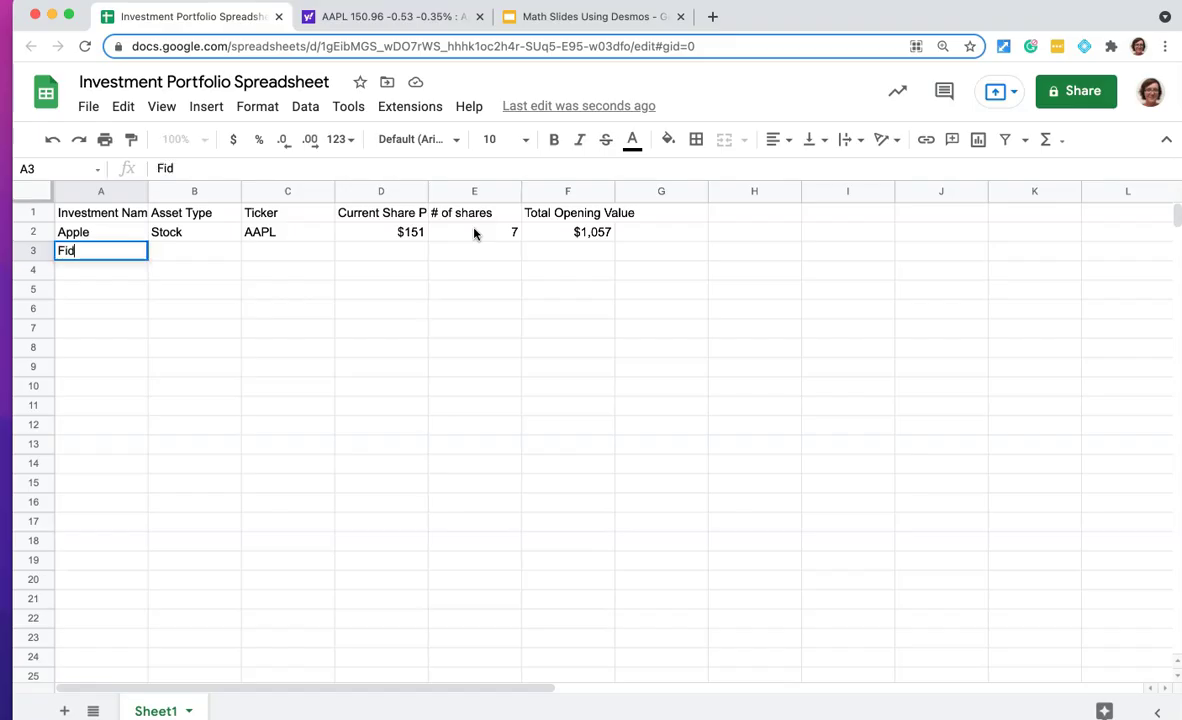
{"action": "type", "text": "elity Tota"}
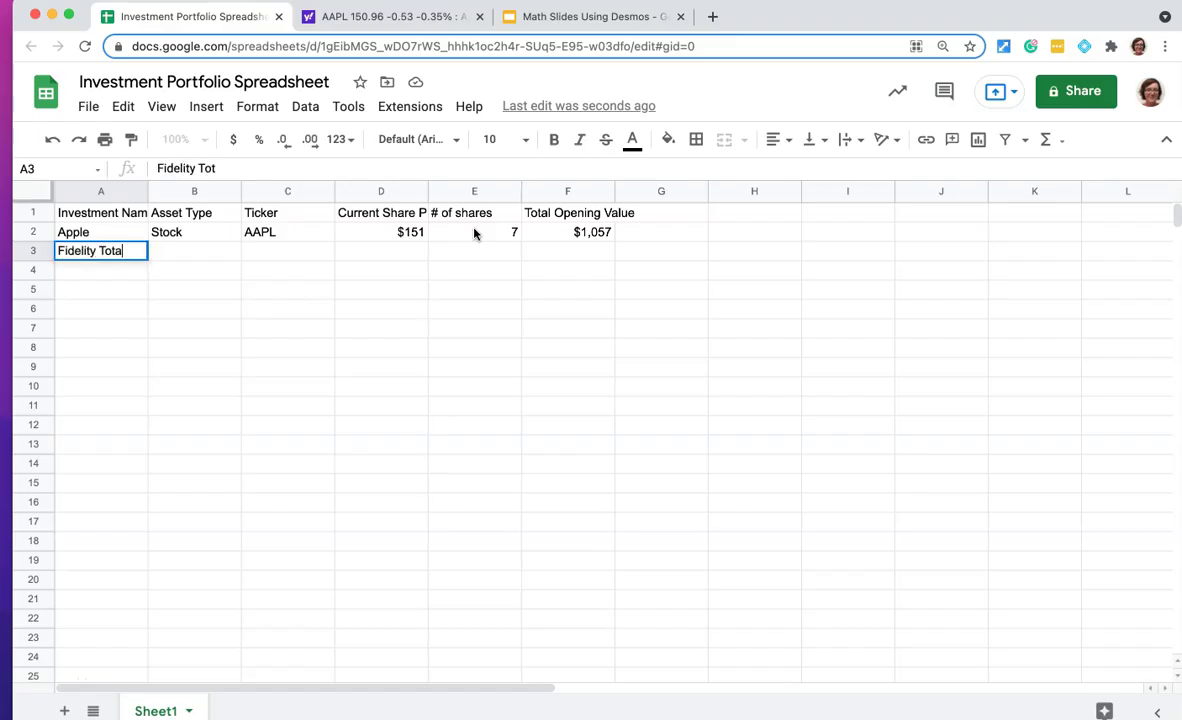
{"action": "type", "text": "l Bond Fund"}
{"action": "key", "text": "Tab"}
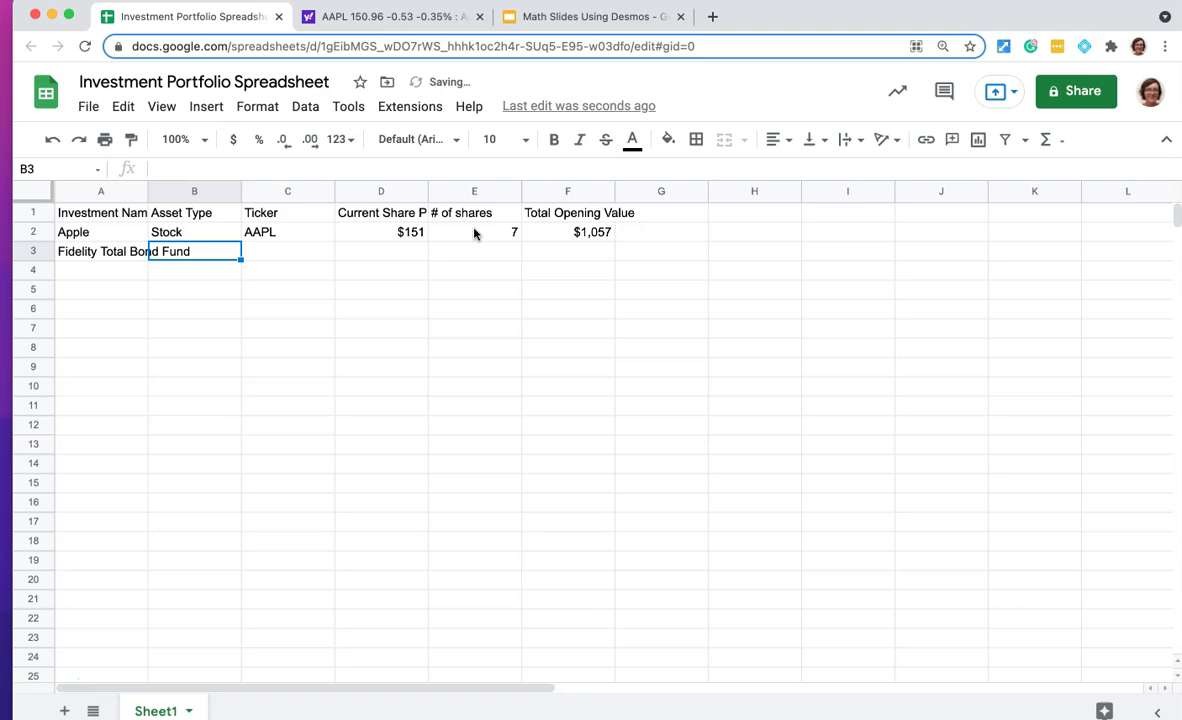
{"action": "type", "text": "Bond Fund"}
{"action": "key", "text": "Tab"}
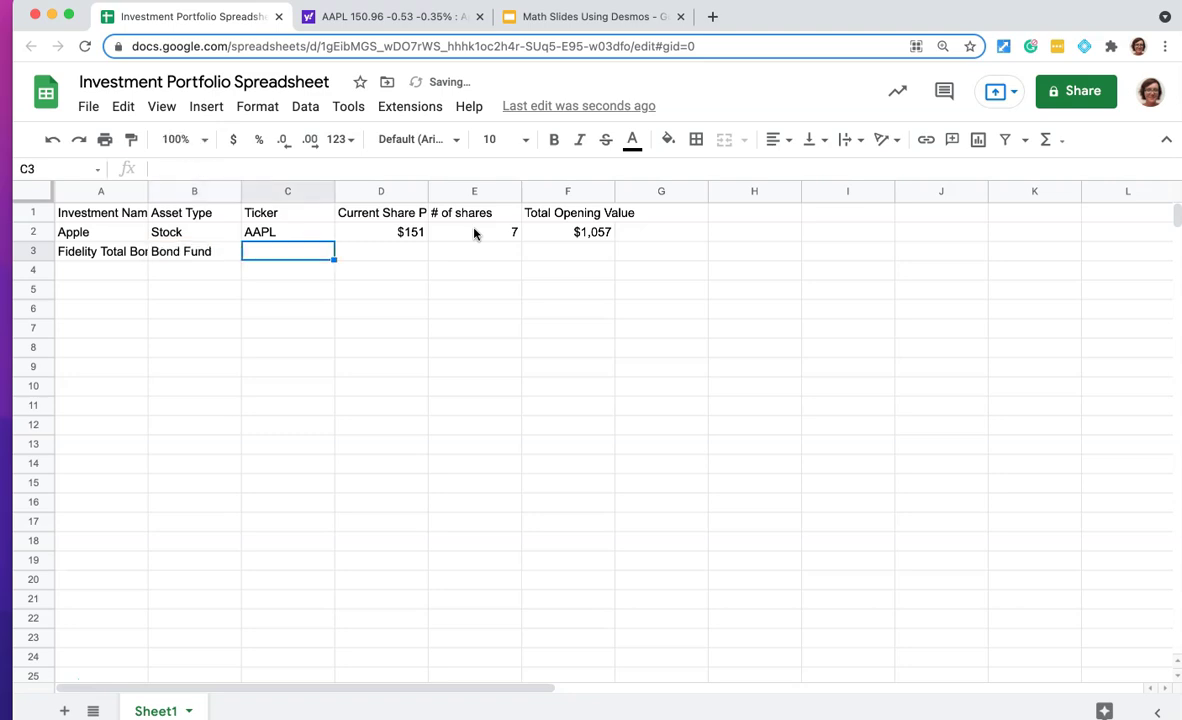
{"action": "type", "text": "FTBFX"}
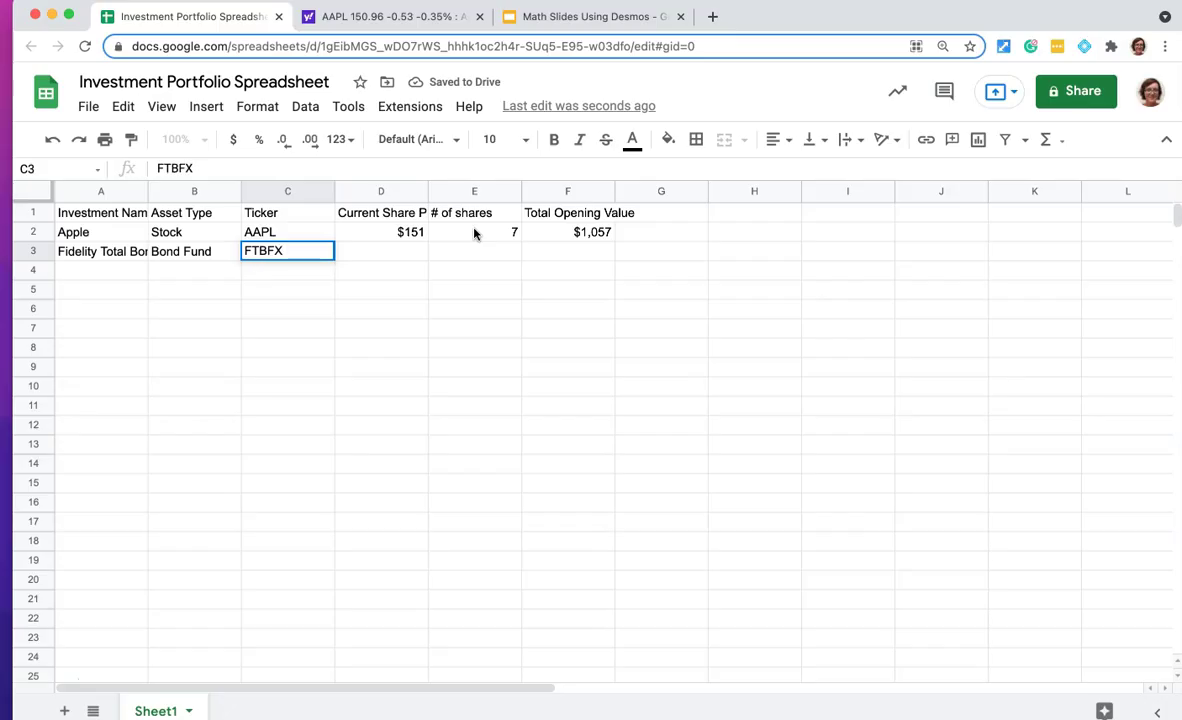
{"action": "key", "text": "Tab"}
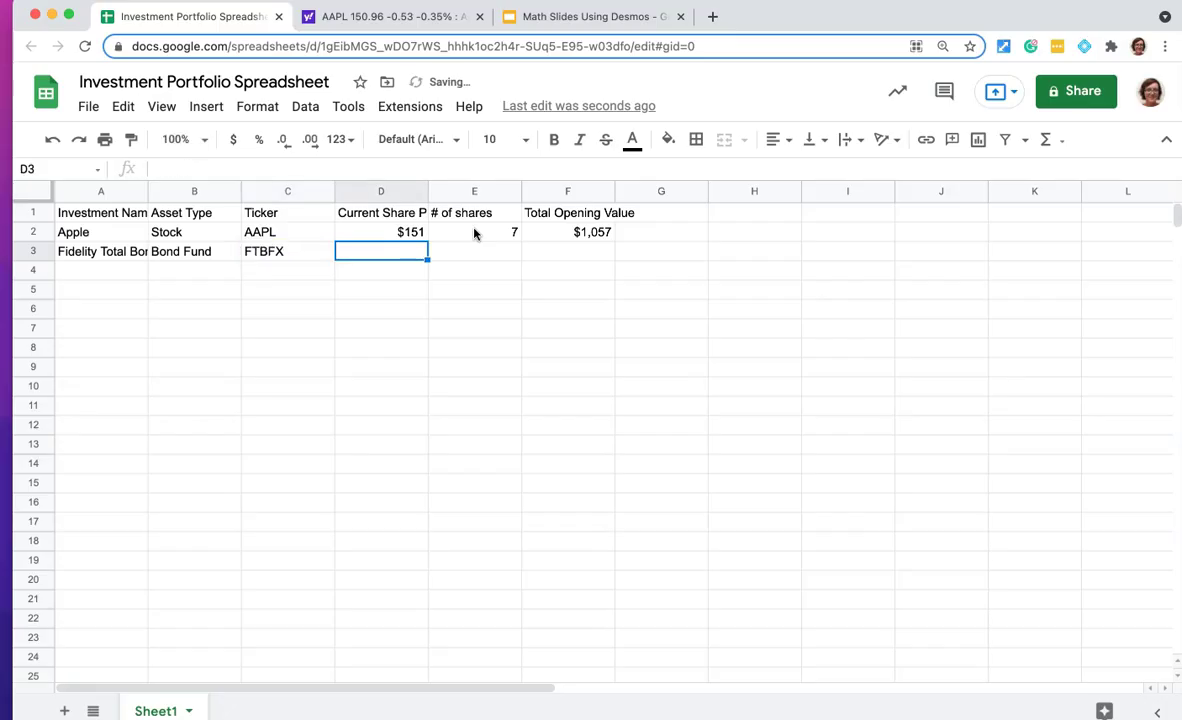
{"action": "left_click", "coordinate": [269, 236]}
{"action": "left_click", "coordinate": [270, 252]}
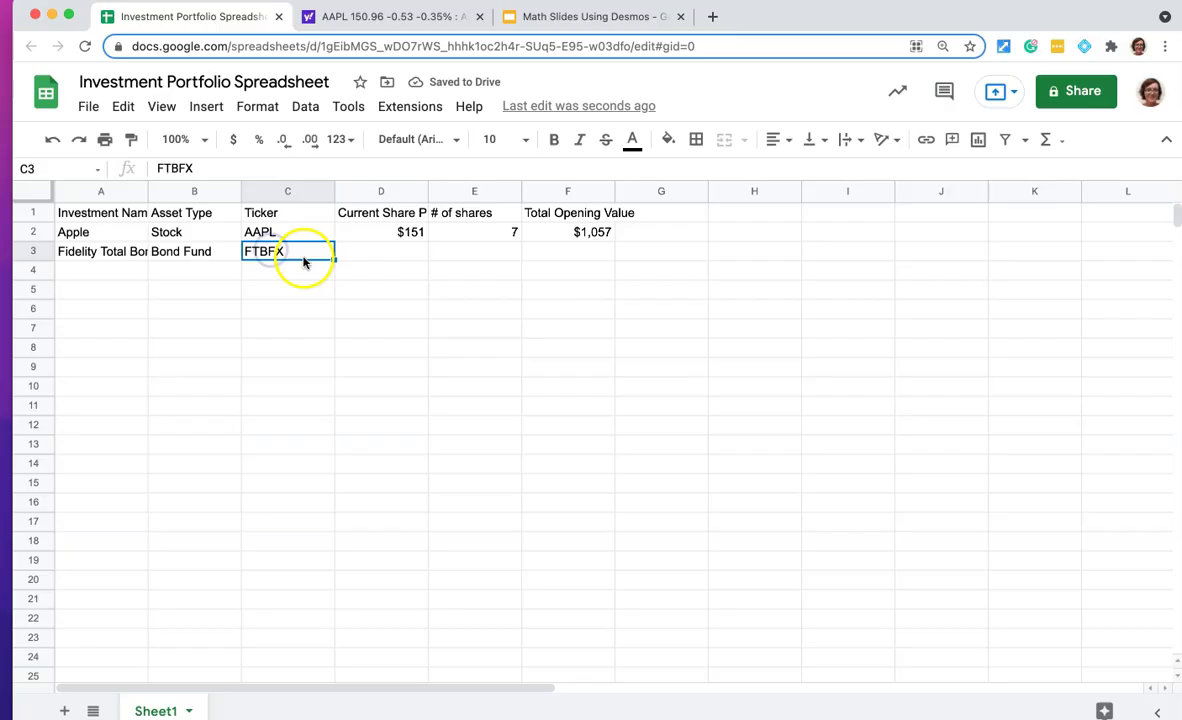
Step: Search Yahoo Finance for the pasted FTBFX ticker to find its 11.09 quote
{"action": "left_click", "coordinate": [378, 17]}
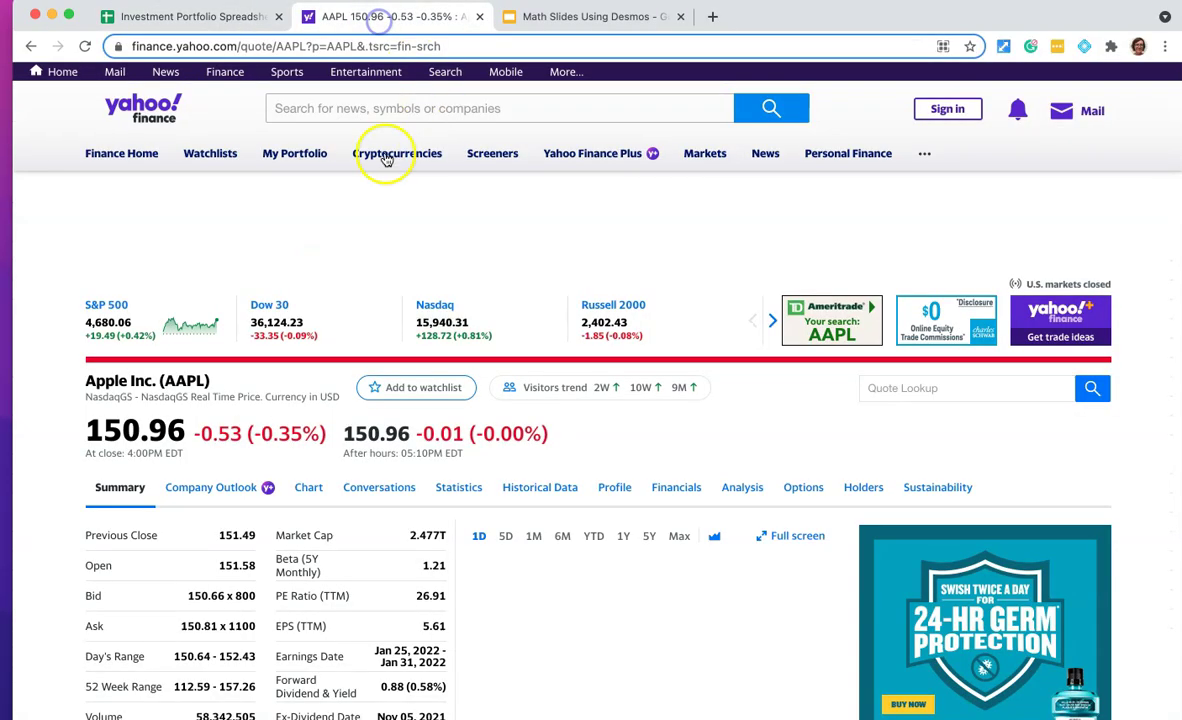
{"action": "left_click", "coordinate": [345, 107]}
{"action": "type", "text": "FTBFX"}
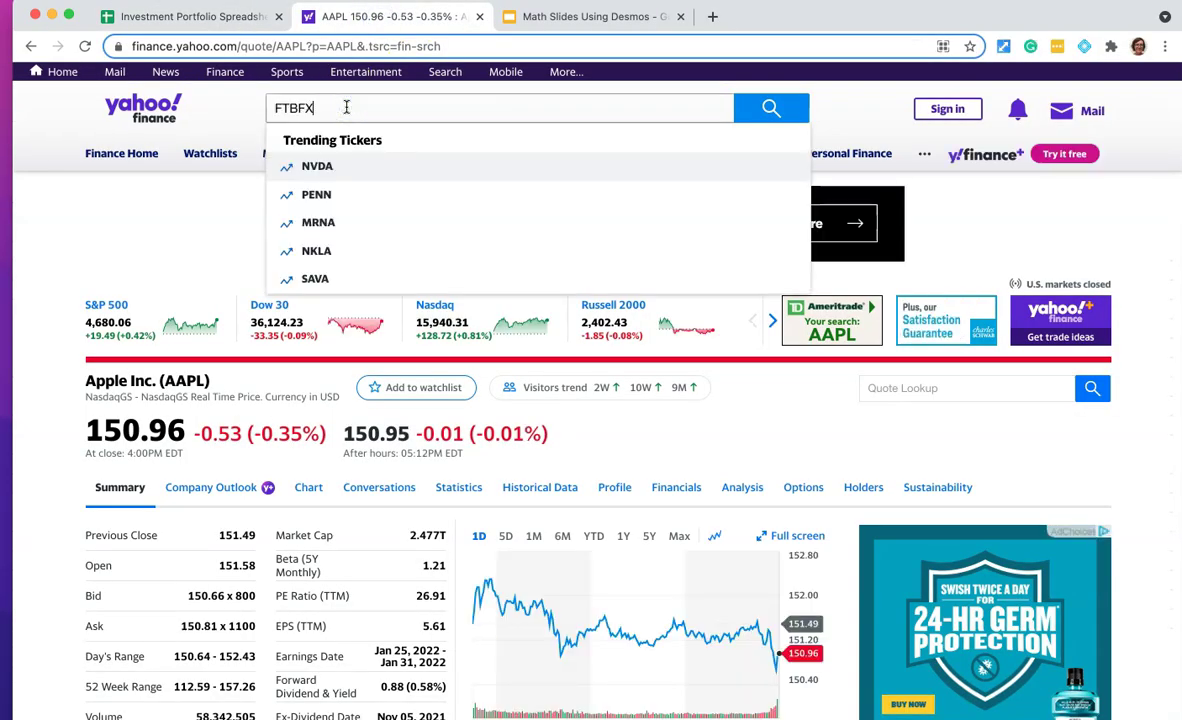
{"action": "scroll", "coordinate": [380, 160], "scroll_direction": "down", "scroll_amount": 1}
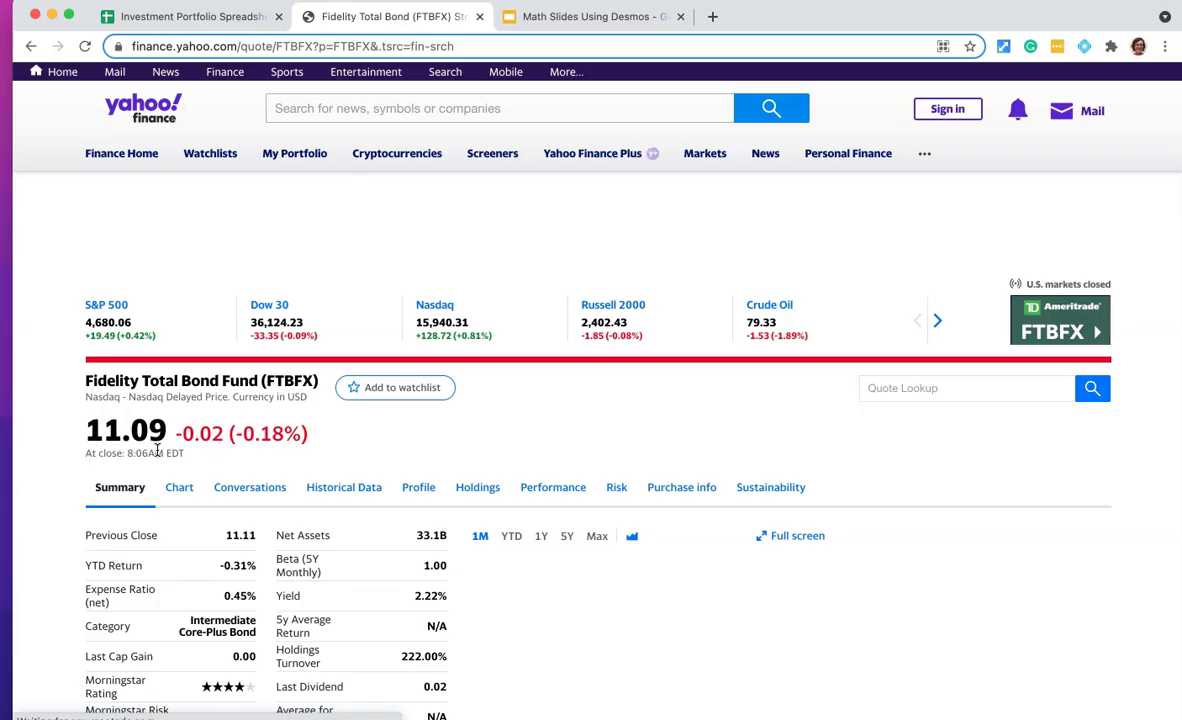
{"action": "left_click", "coordinate": [503, 20]}
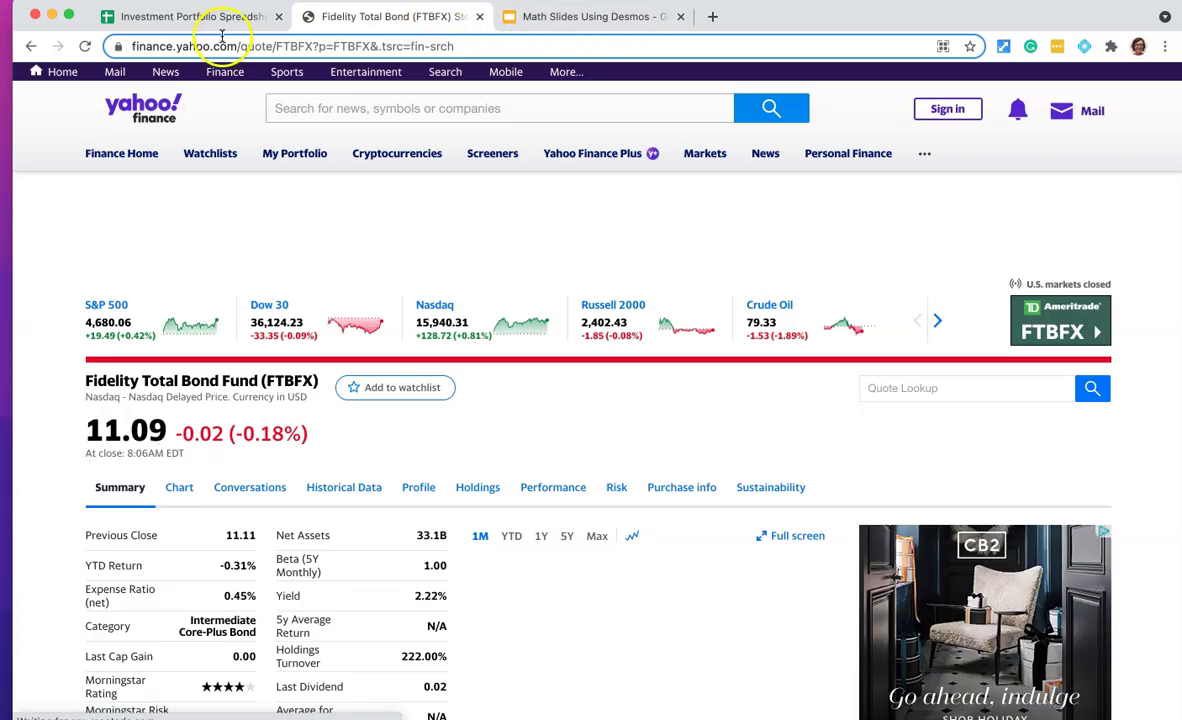
Step: Enter the bond fund's $11 share price in D3 and 90 shares in E3, then select F2
{"action": "left_click", "coordinate": [255, 17]}
{"action": "left_click", "coordinate": [417, 258]}
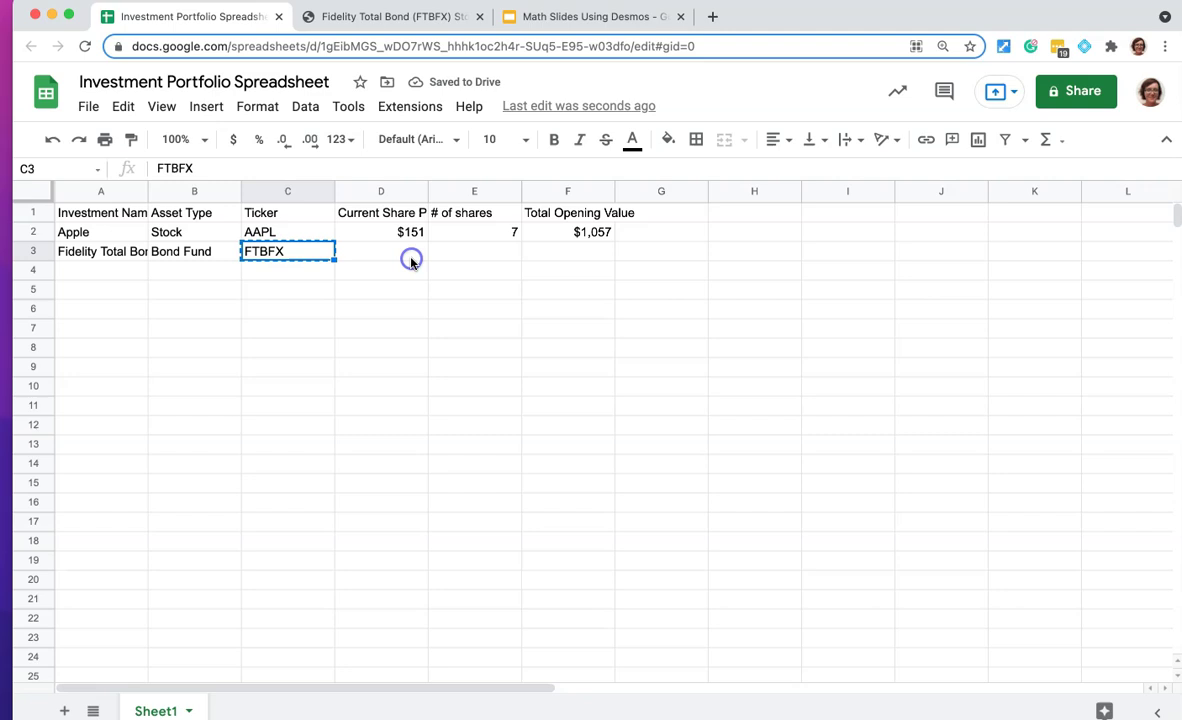
{"action": "type", "text": "$100"}
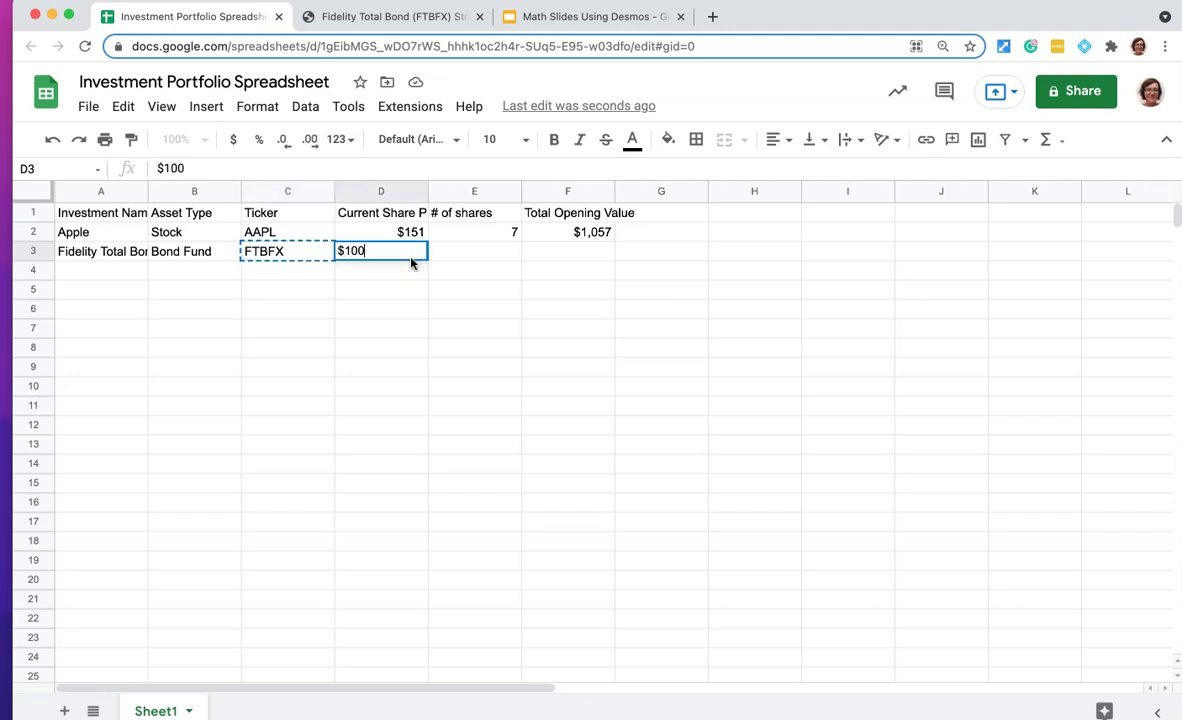
{"action": "key", "text": "BackSpace"}
{"action": "key", "text": "BackSpace"}
{"action": "type", "text": "1"}
{"action": "key", "text": "Tab"}
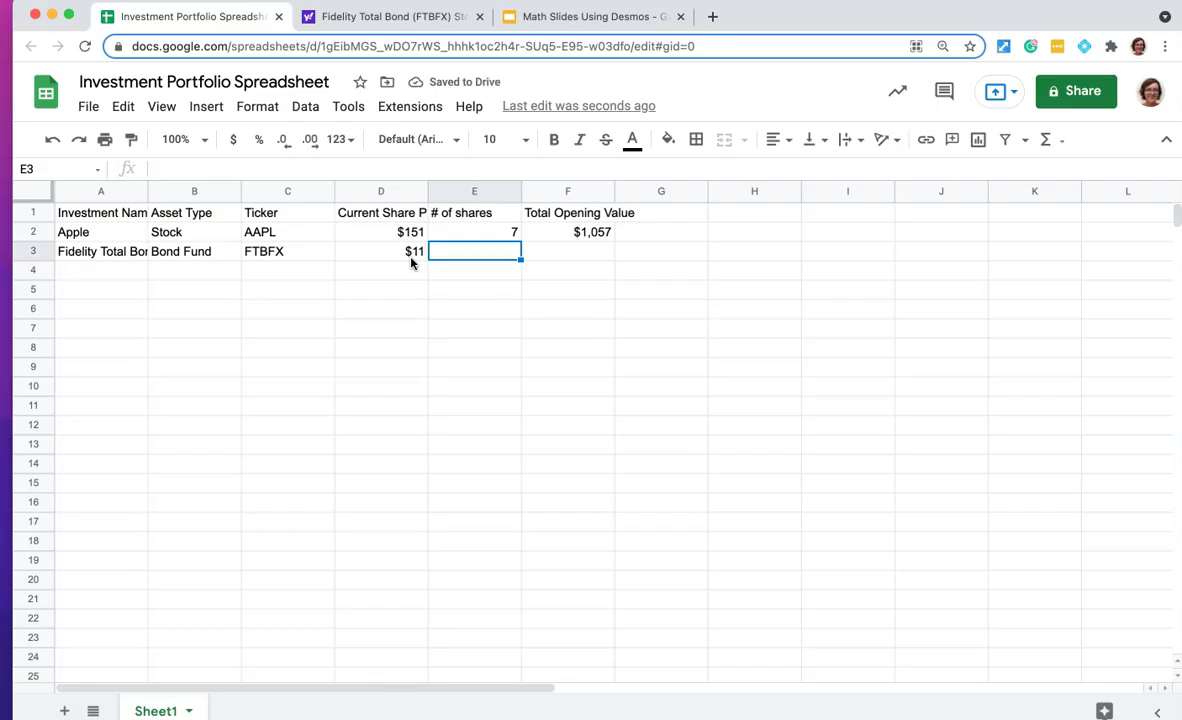
{"action": "type", "text": "90"}
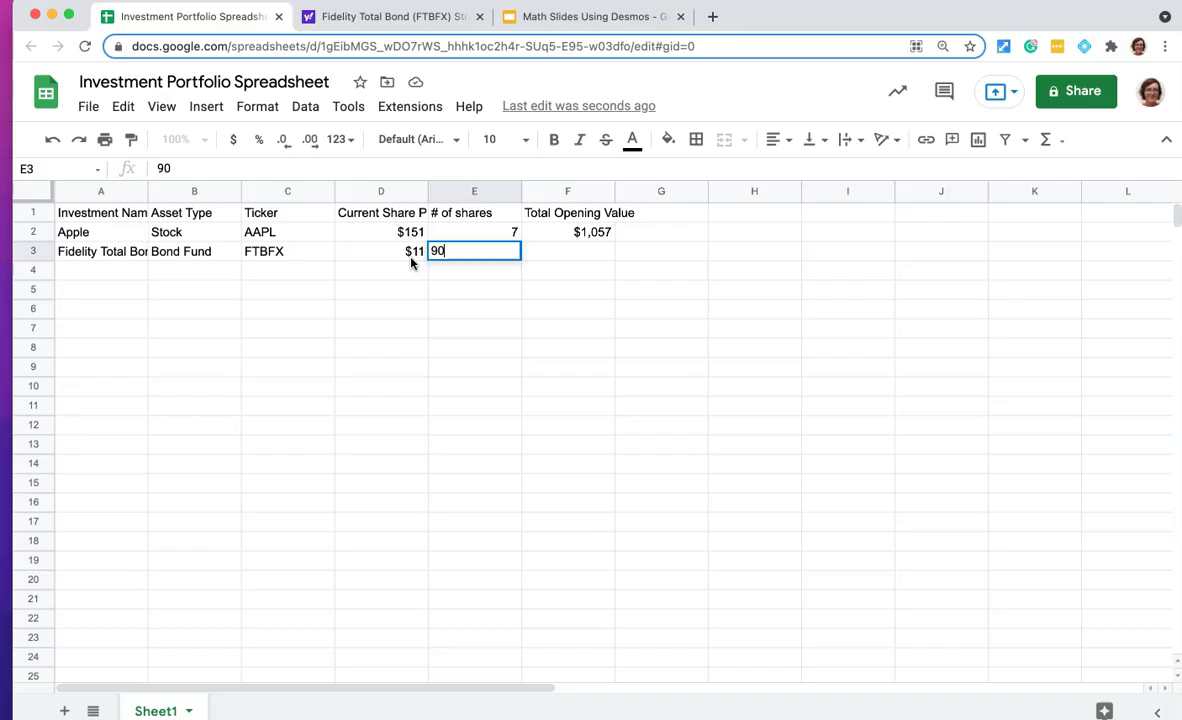
{"action": "key", "text": "Return"}
{"action": "left_click", "coordinate": [410, 257]}
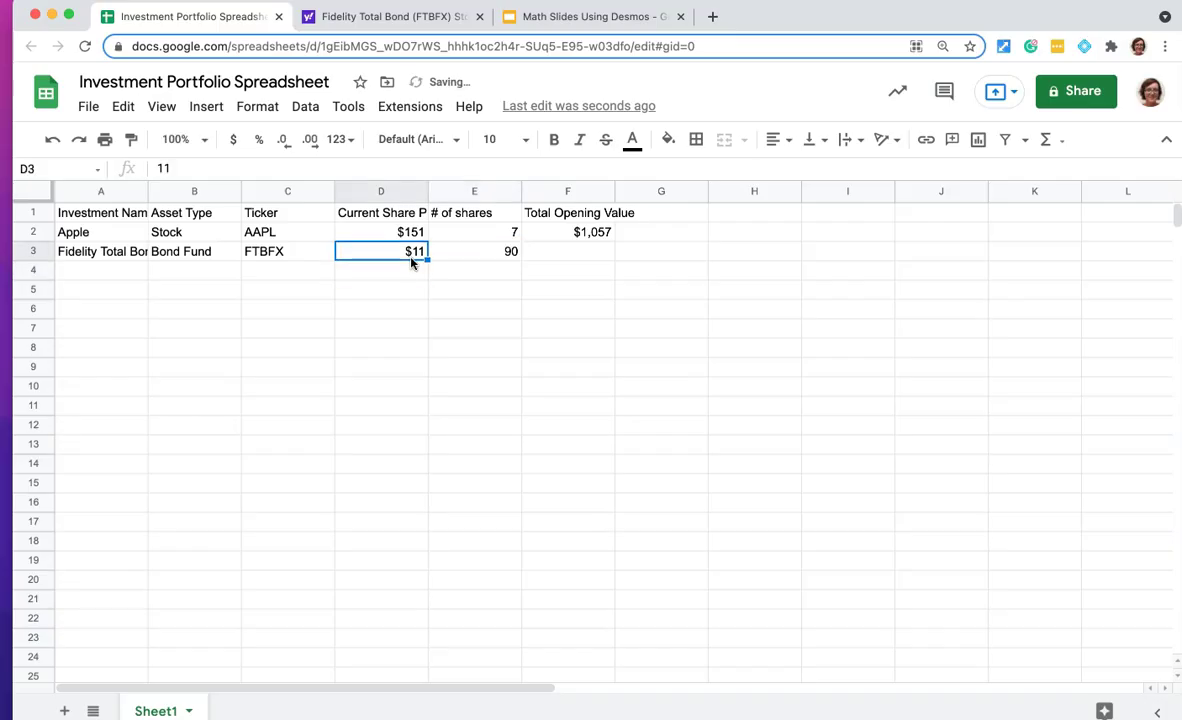
{"action": "key", "text": "Right"}
{"action": "key", "text": "Right"}
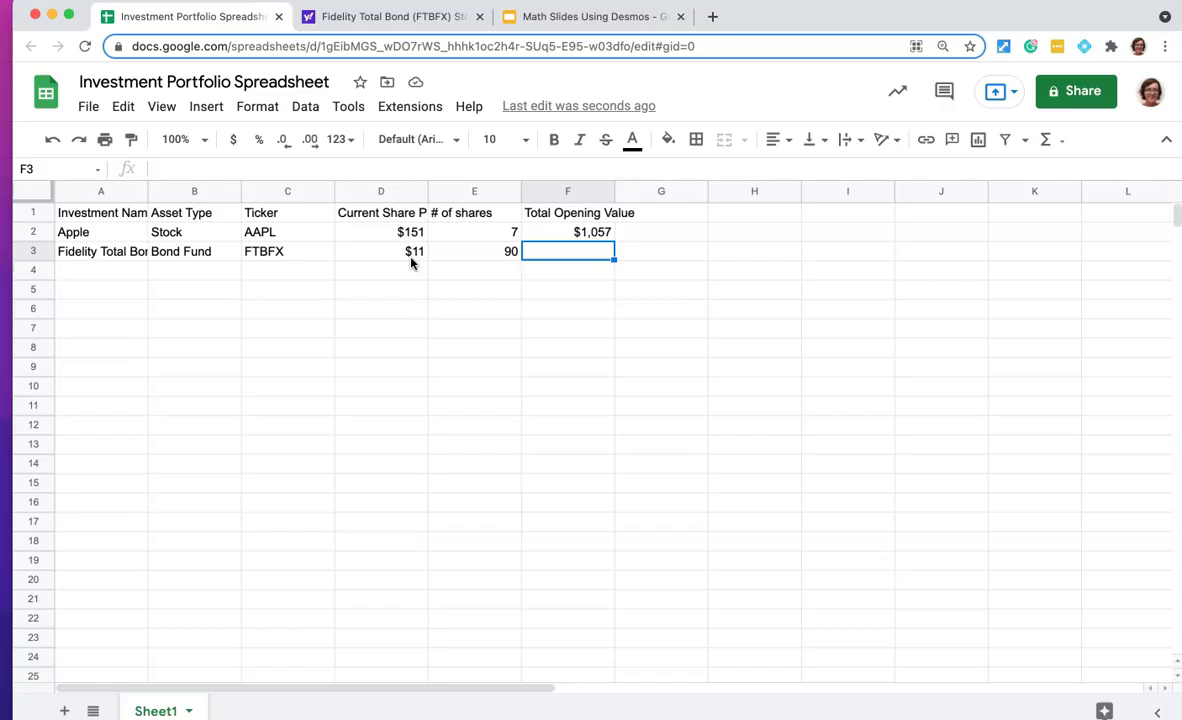
{"action": "left_click", "coordinate": [558, 232]}
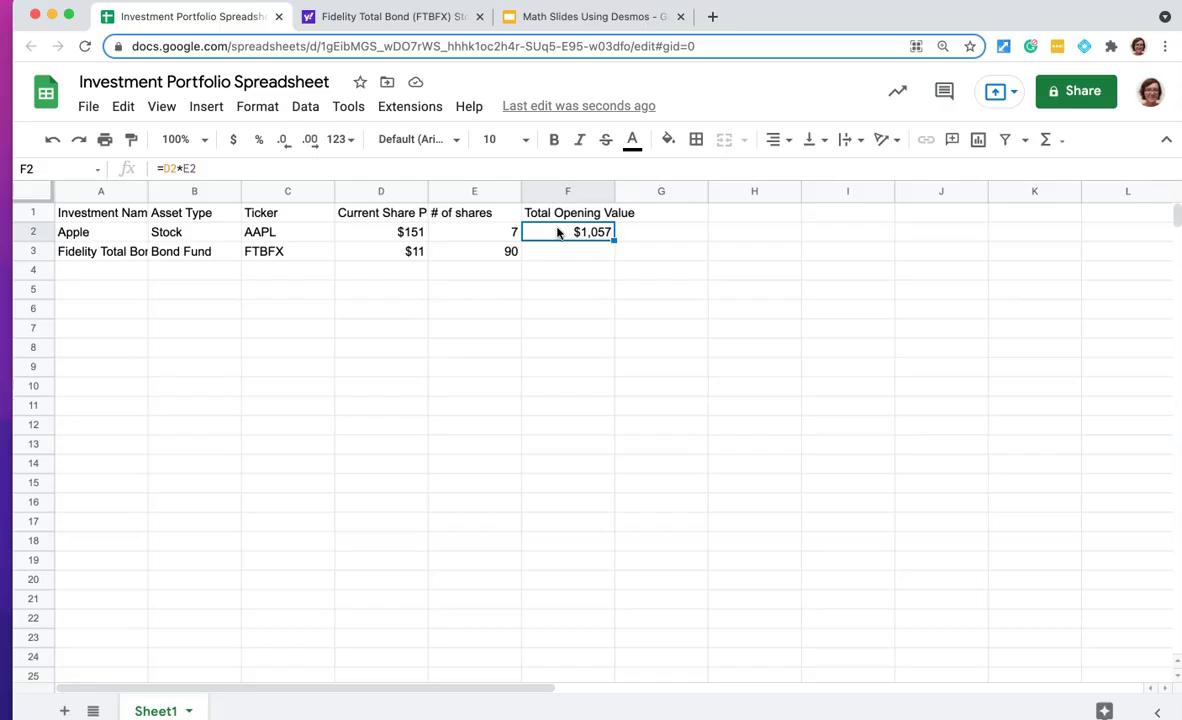
Step: Copy F2's price-times-shares formula into F3:F19, giving the bond fund a $990 opening value
{"action": "key", "text": "ctrl+c"}
{"action": "left_click", "coordinate": [123, 106]}
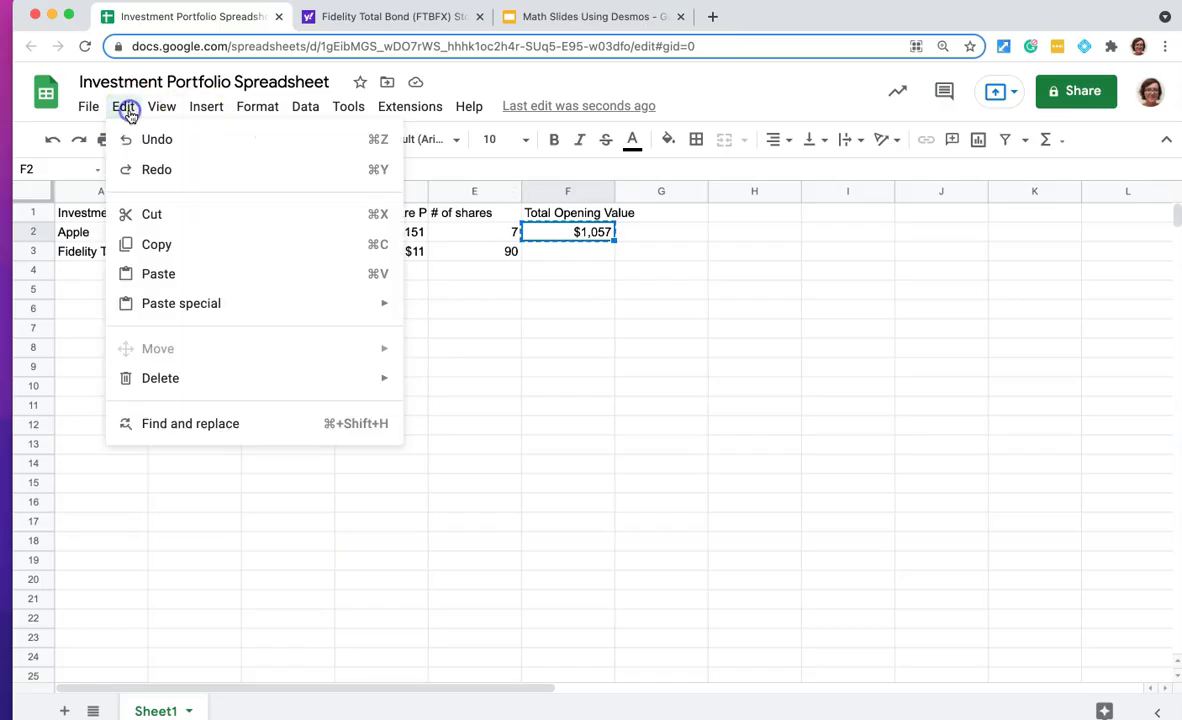
{"action": "left_click", "coordinate": [170, 245]}
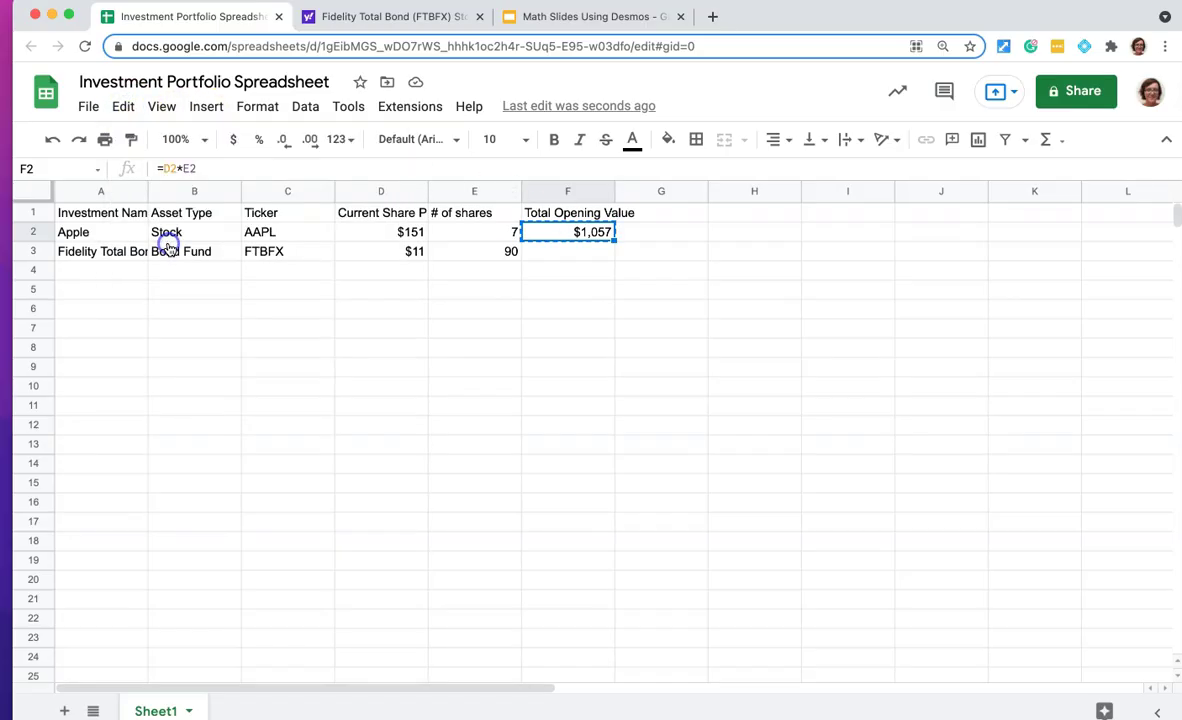
{"action": "left_click", "coordinate": [576, 253]}
{"action": "key", "text": "shift+Down"}
{"action": "key", "text": "shift+Down"}
{"action": "key", "text": "shift+Down"}
{"action": "key", "text": "shift+Down"}
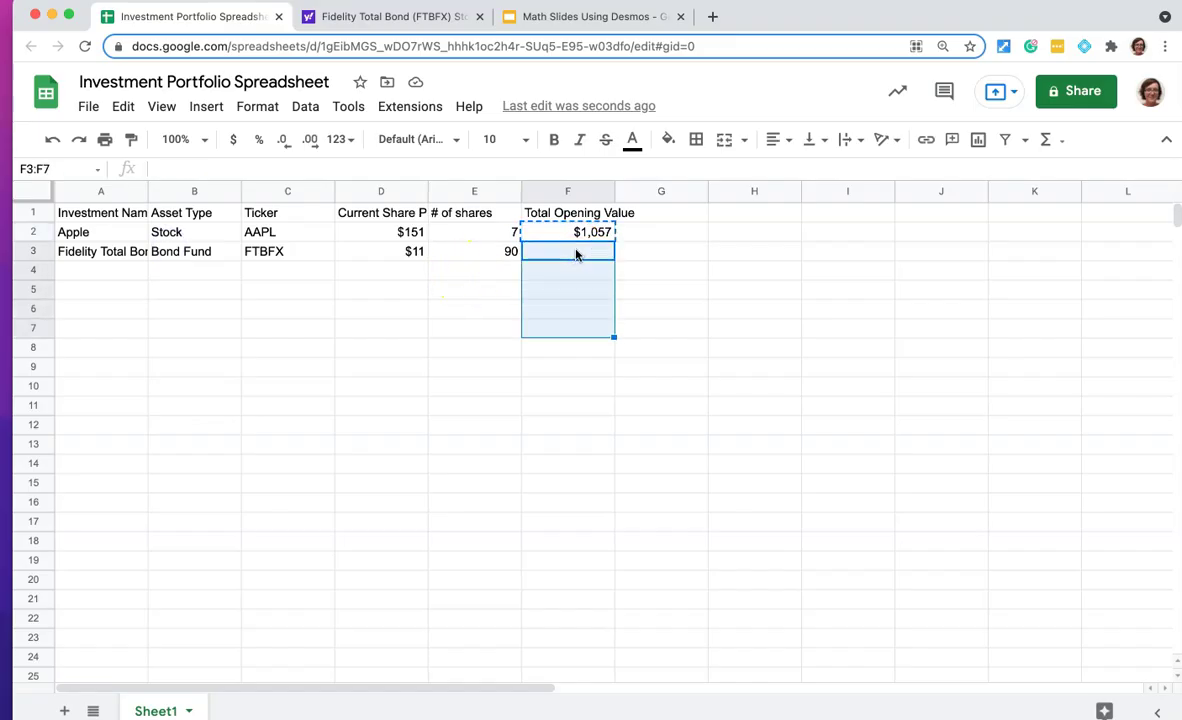
{"action": "key", "text": "shift+Down"}
{"action": "key", "text": "shift+Down"}
{"action": "key", "text": "shift+Down"}
{"action": "key", "text": "shift+Down"}
{"action": "key", "text": "shift+Down"}
{"action": "key", "text": "shift+Down"}
{"action": "key", "text": "shift+Down"}
{"action": "key", "text": "shift+Down"}
{"action": "key", "text": "shift+Down"}
{"action": "key", "text": "shift+Down"}
{"action": "key", "text": "shift+Down"}
{"action": "key", "text": "shift+Down"}
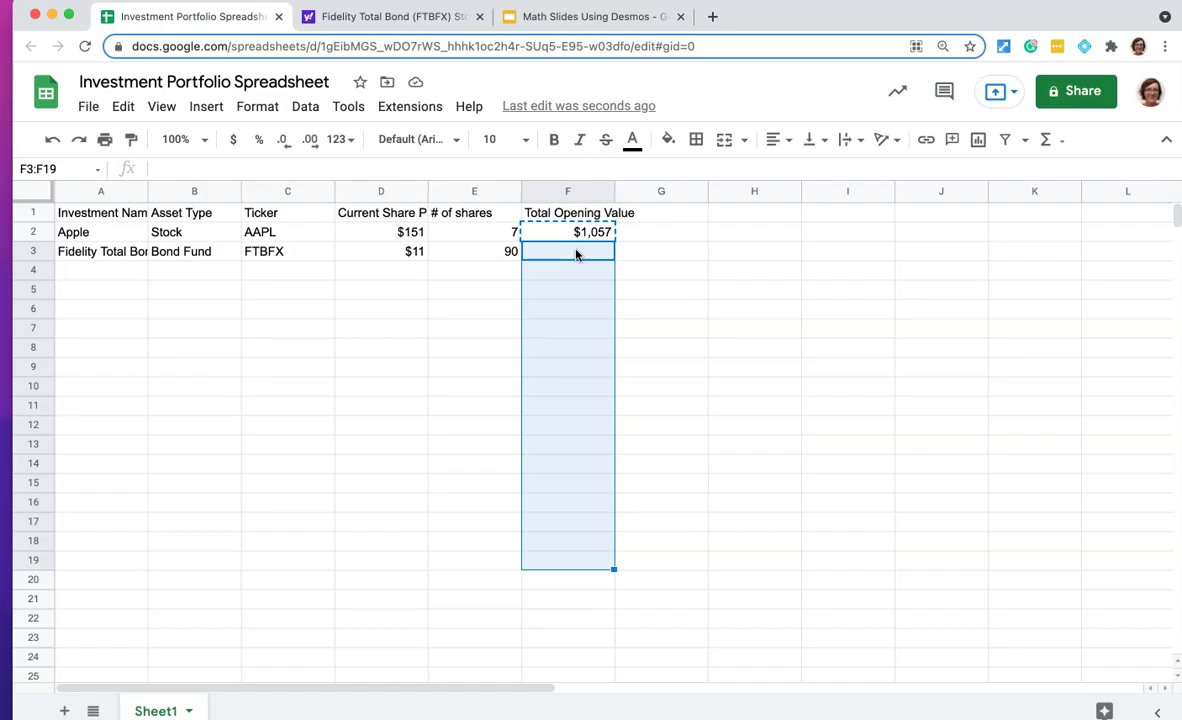
{"action": "key", "text": "super+v"}
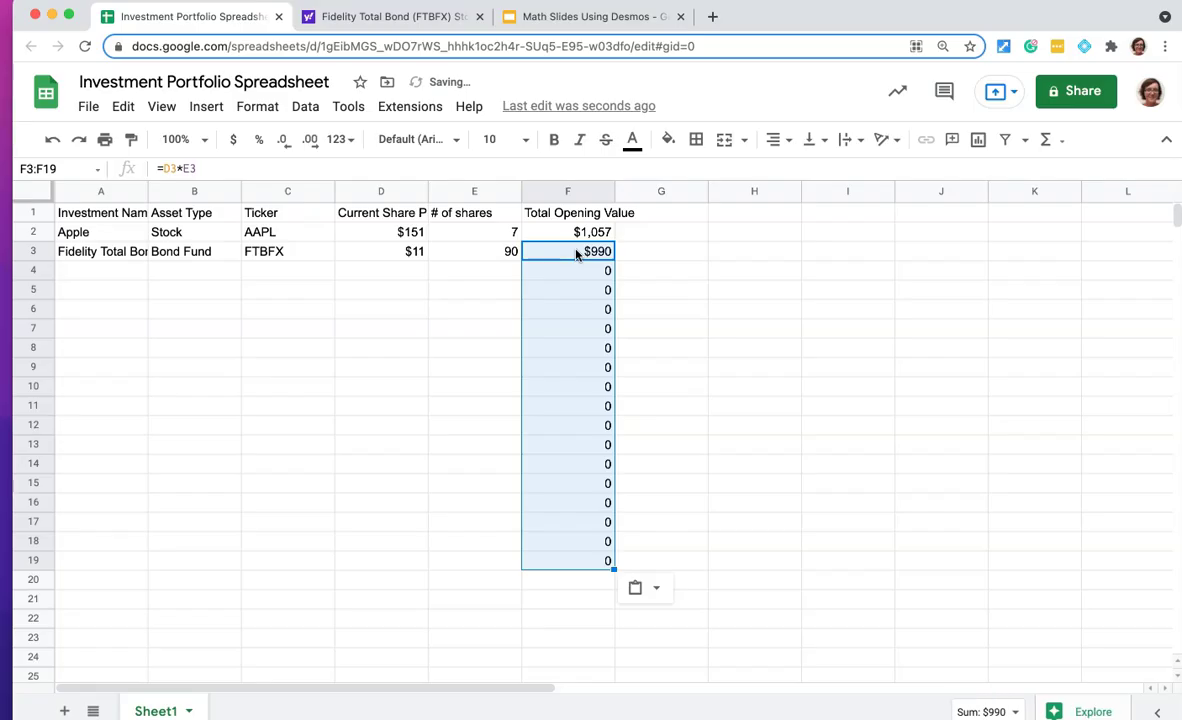
{"action": "left_click", "coordinate": [581, 254]}
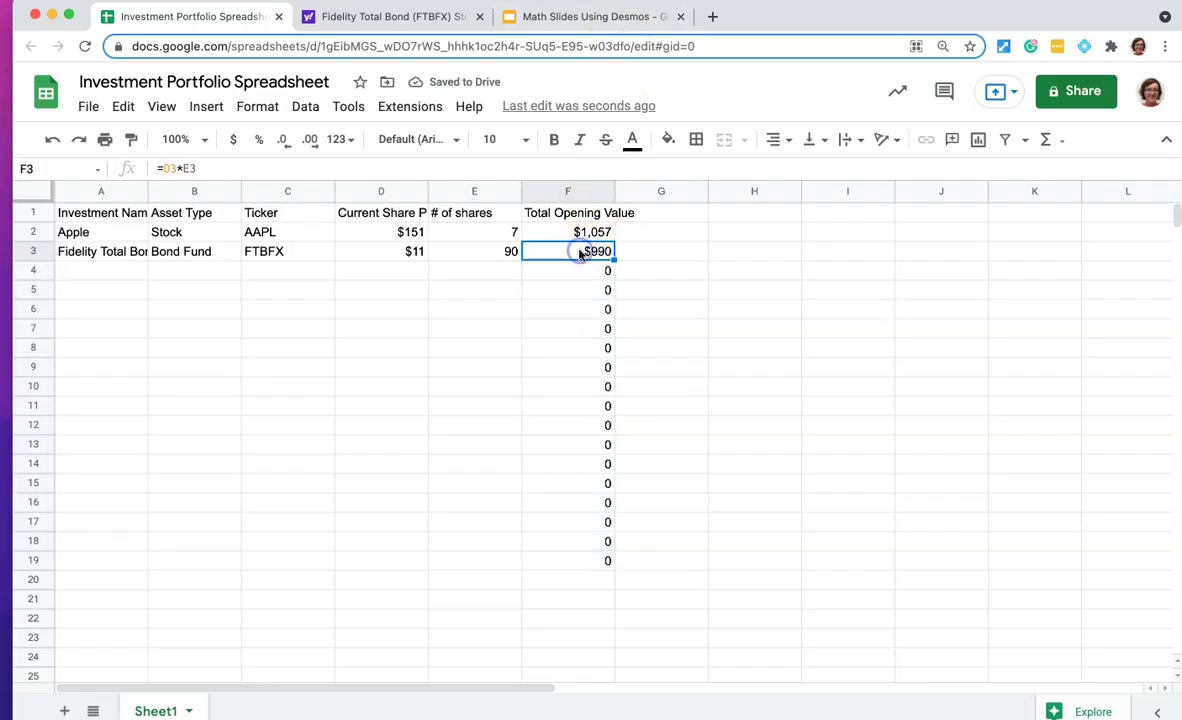
{"action": "key", "text": "Left"}
{"action": "key", "text": "Left"}
{"action": "key", "text": "Left"}
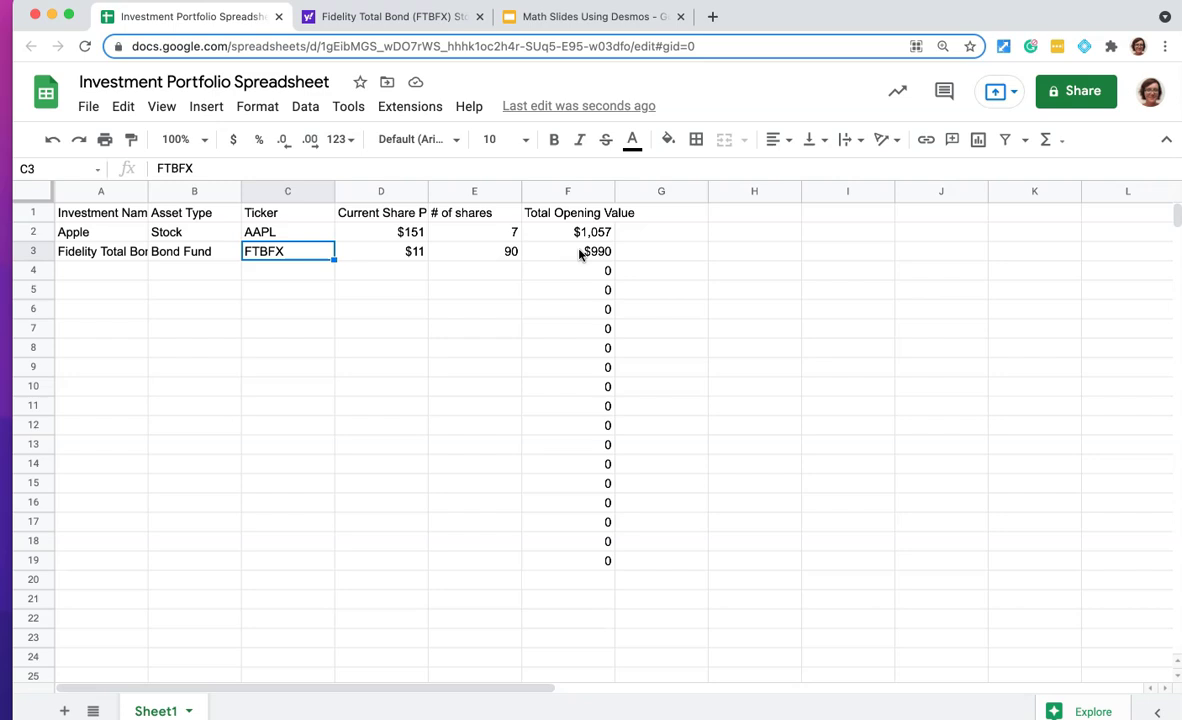
Step: Fill A4:C4 with Verizon, Stock and VZ as the third investment
{"action": "key", "text": "Right"}
{"action": "key", "text": "Right"}
{"action": "key", "text": "Right"}
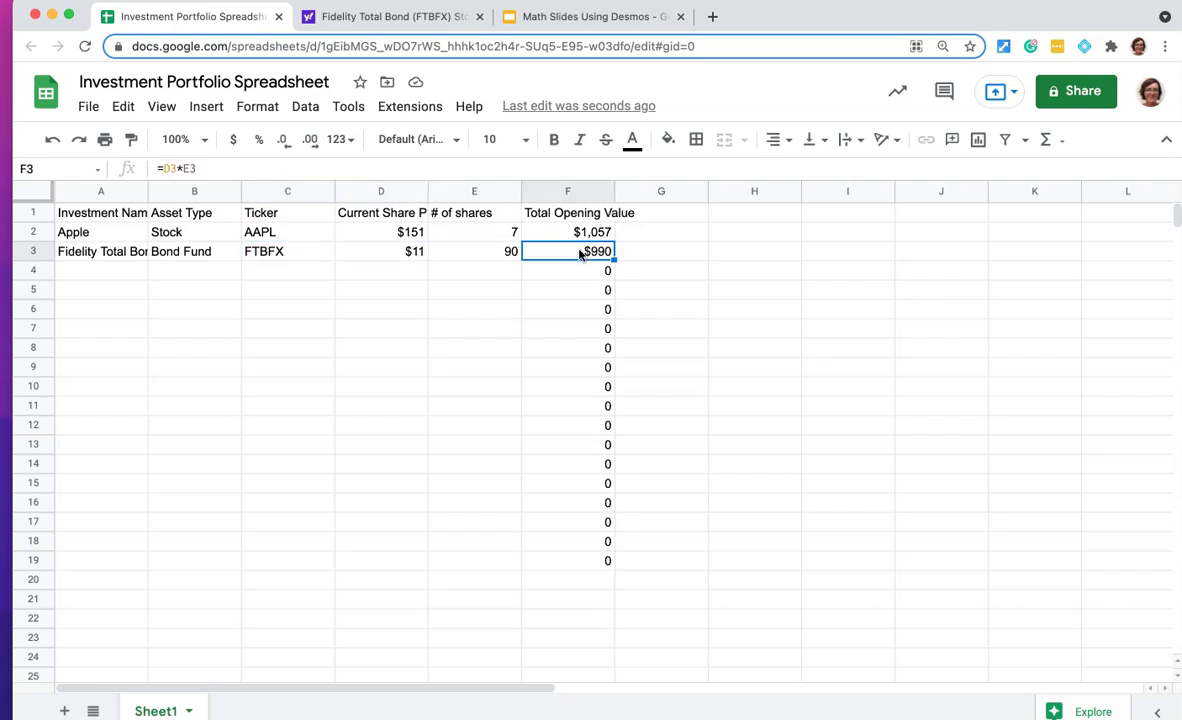
{"action": "key", "text": "Down"}
{"action": "key", "text": "Left"}
{"action": "key", "text": "Left"}
{"action": "key", "text": "Left"}
{"action": "key", "text": "Left"}
{"action": "key", "text": "Left"}
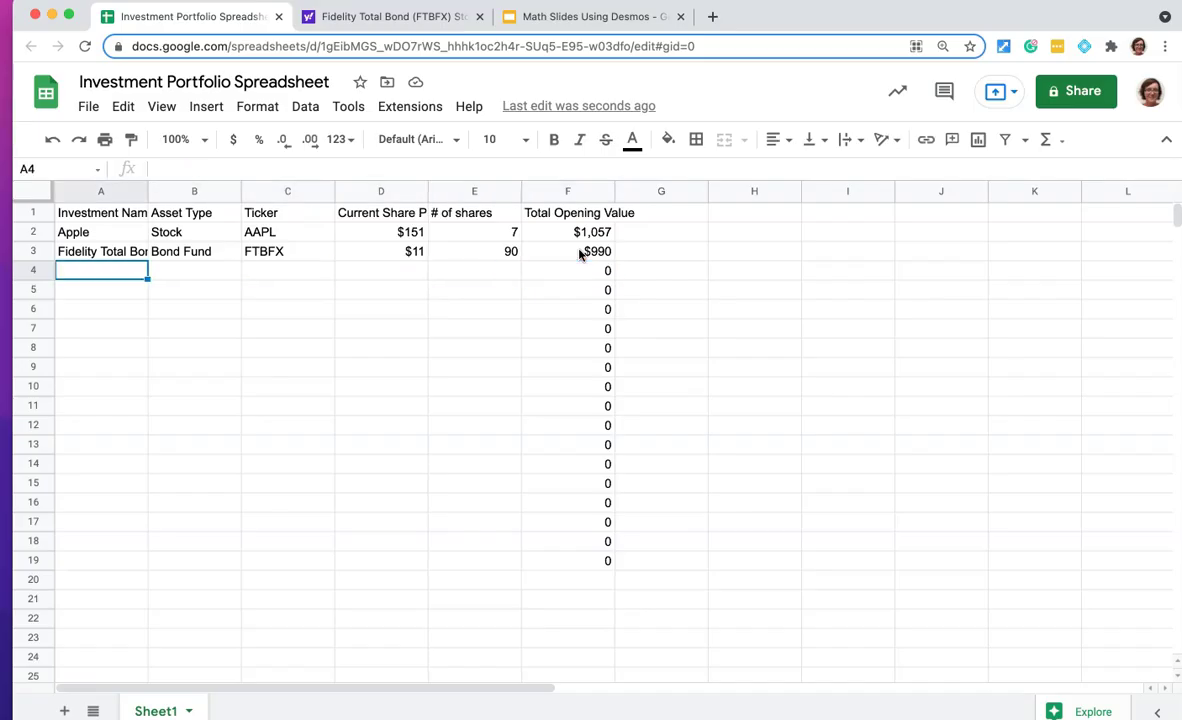
{"action": "type", "text": "V"}
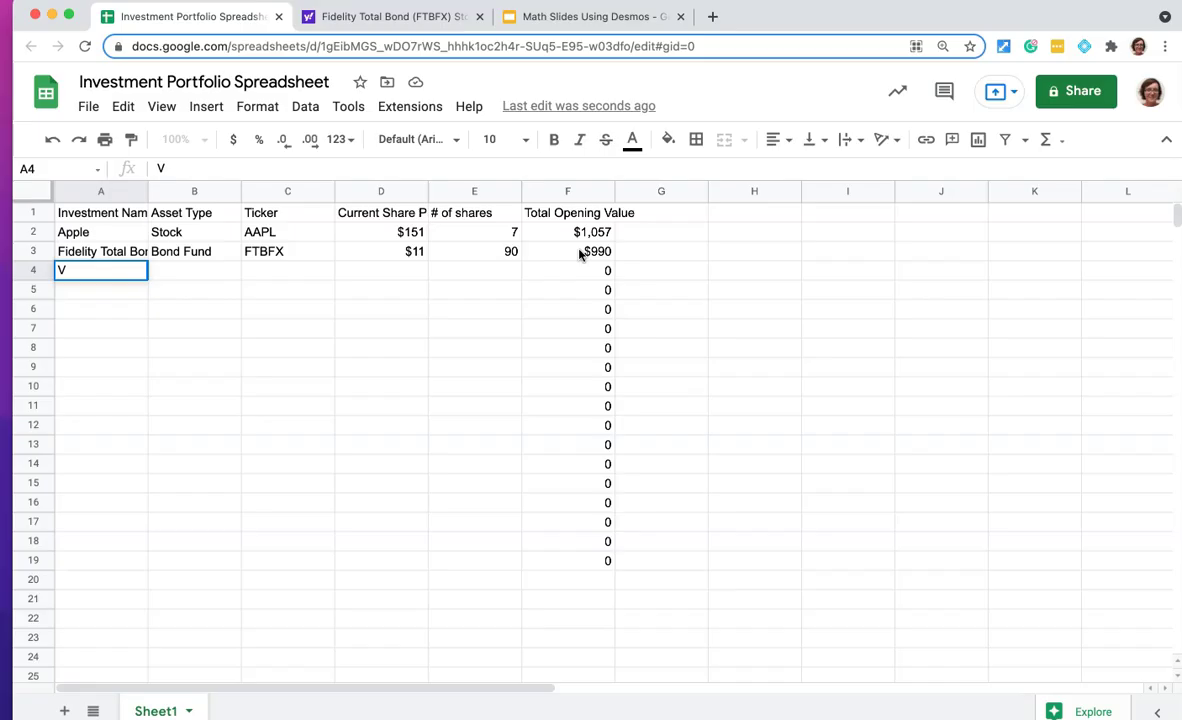
{"action": "type", "text": "erizon"}
{"action": "key", "text": "Tab"}
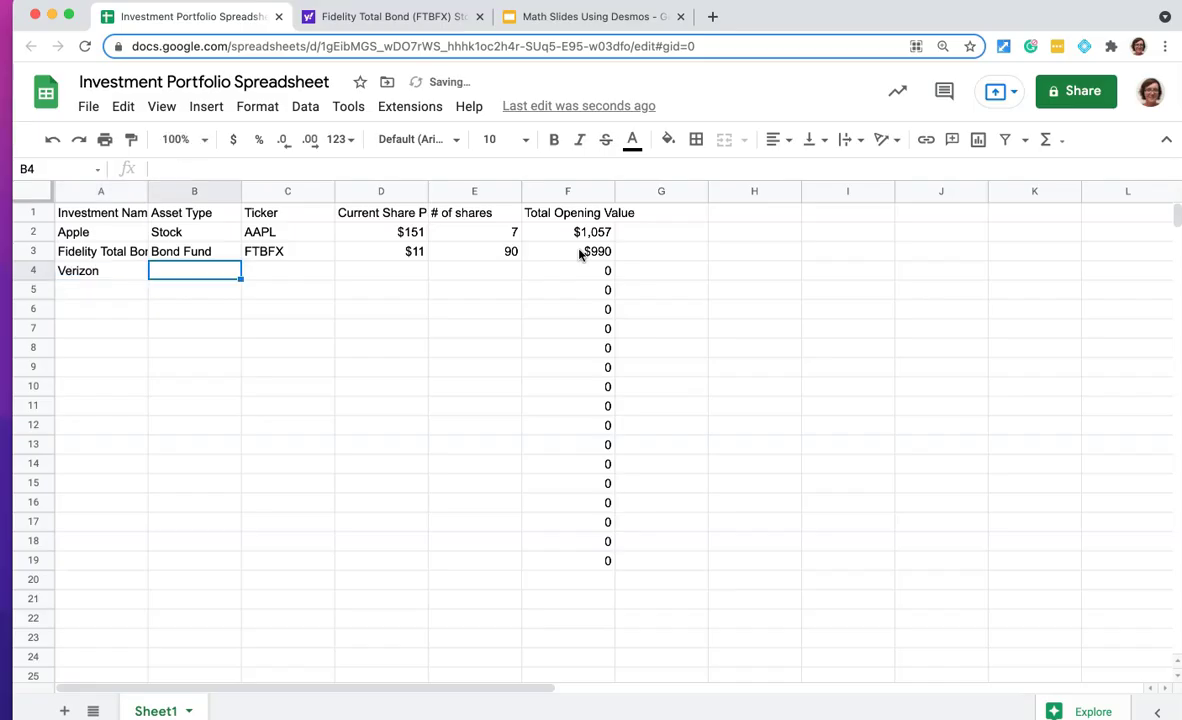
{"action": "type", "text": "Stock"}
{"action": "key", "text": "Tab"}
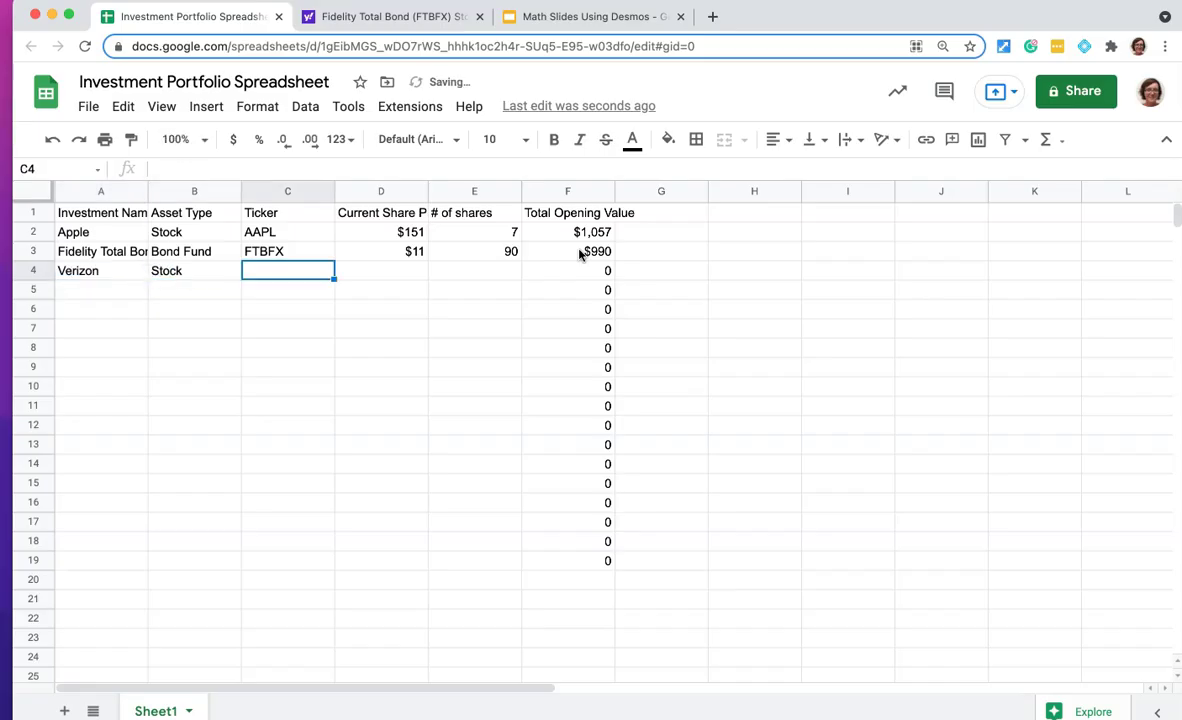
{"action": "type", "text": "VZ"}
{"action": "key", "text": "Tab"}
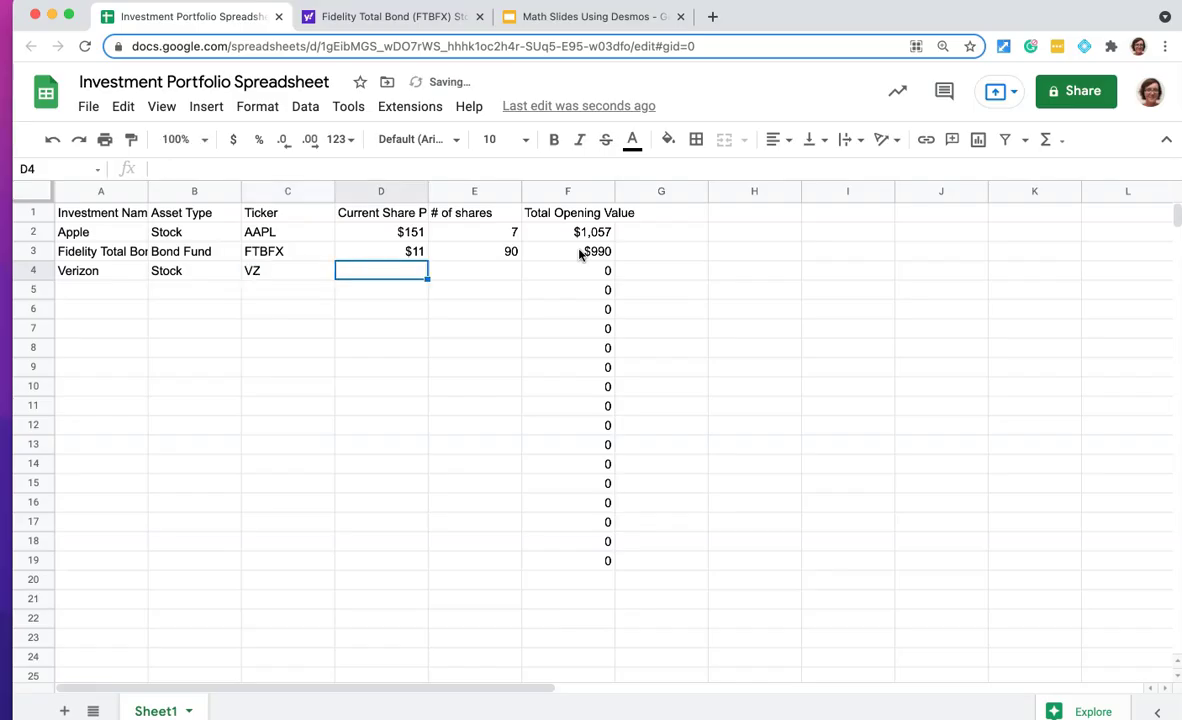
Step: Look up VZ on Yahoo Finance for Verizon's 51.85 quote, then return to the spreadsheet
{"action": "left_click", "coordinate": [372, 16]}
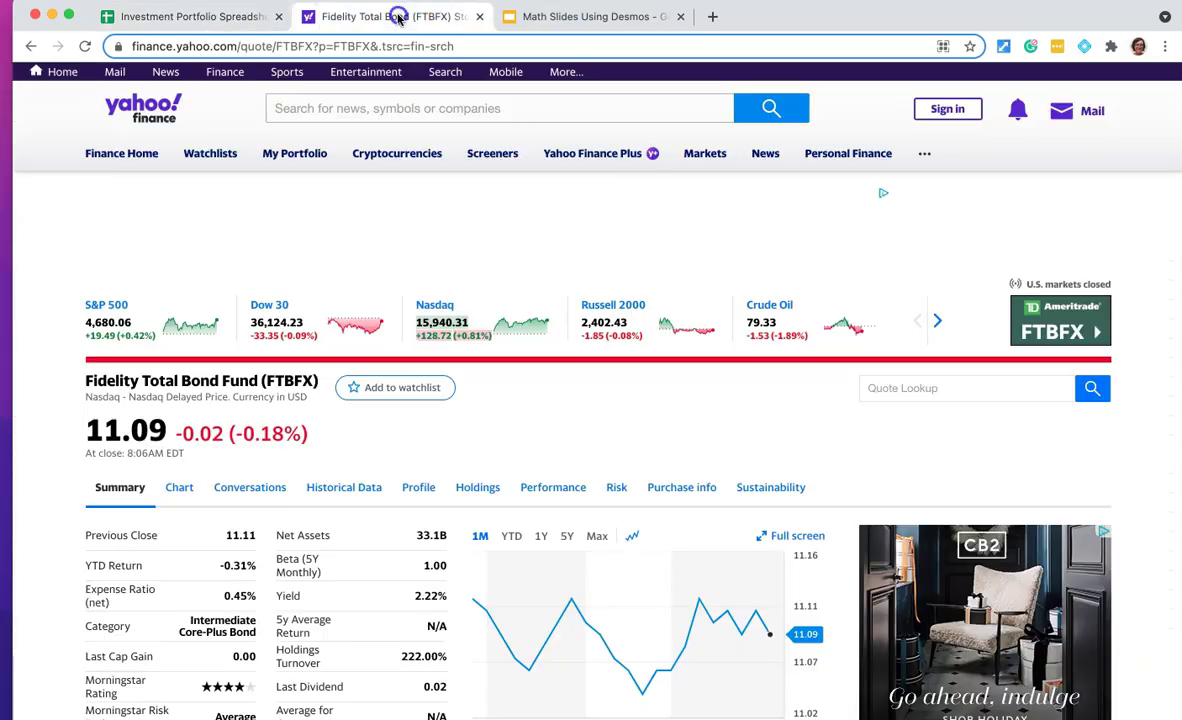
{"action": "left_click", "coordinate": [372, 108]}
{"action": "type", "text": "VZ"}
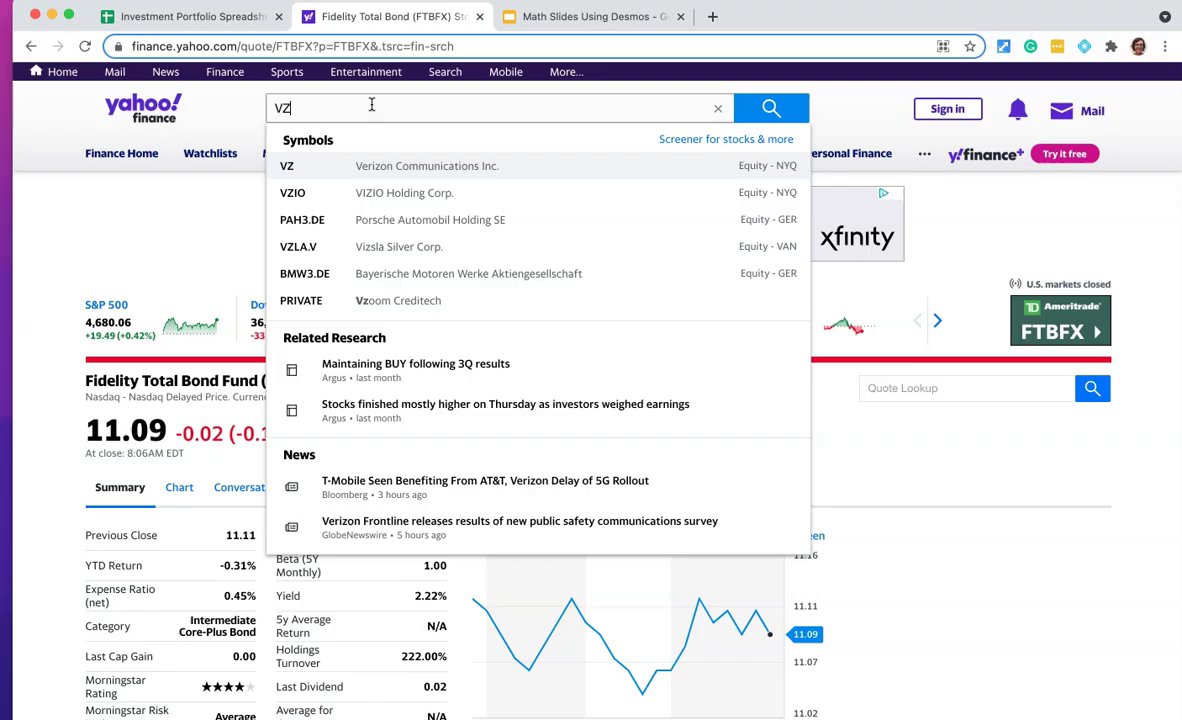
{"action": "left_click", "coordinate": [390, 165]}
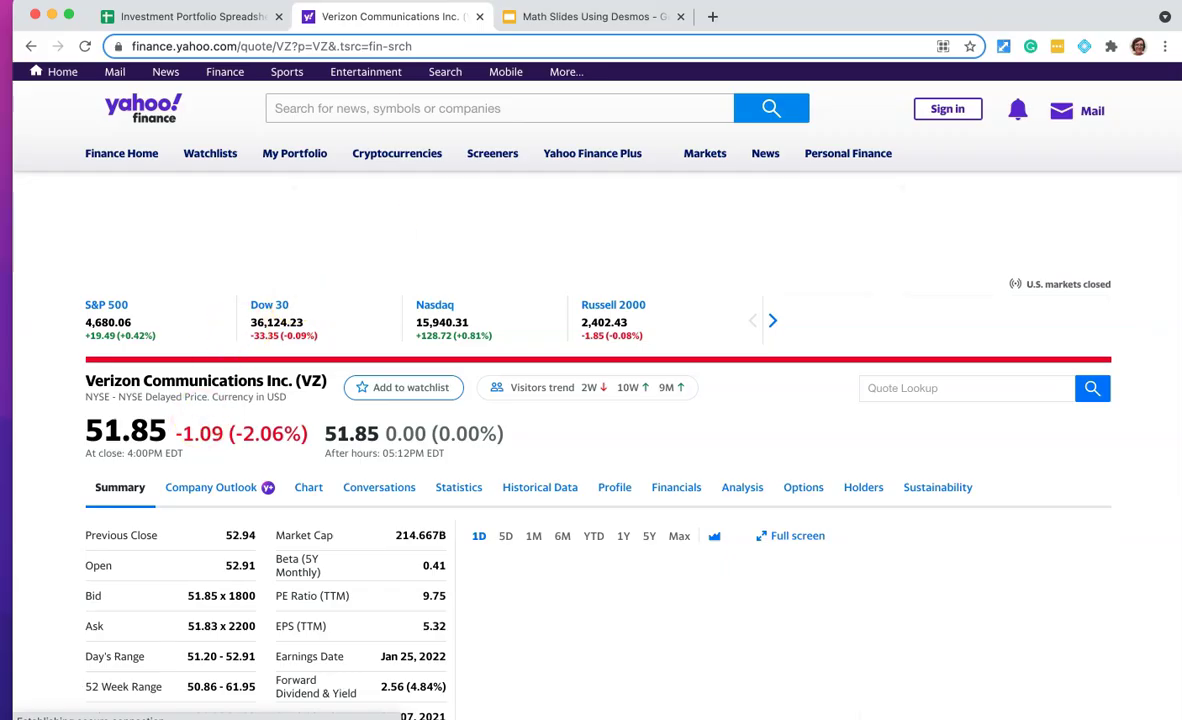
{"action": "left_click", "coordinate": [201, 19]}
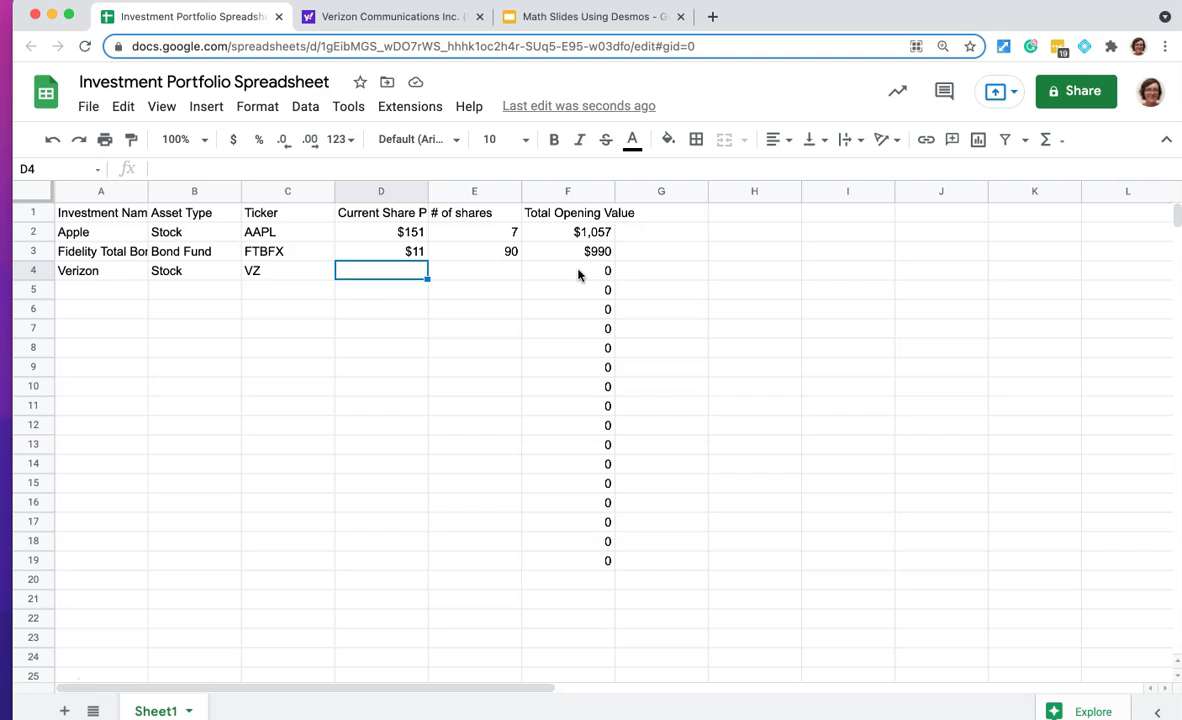
Step: Enter Verizon's $52 share price in D4, then move down to row 20
{"action": "type", "text": "$52"}
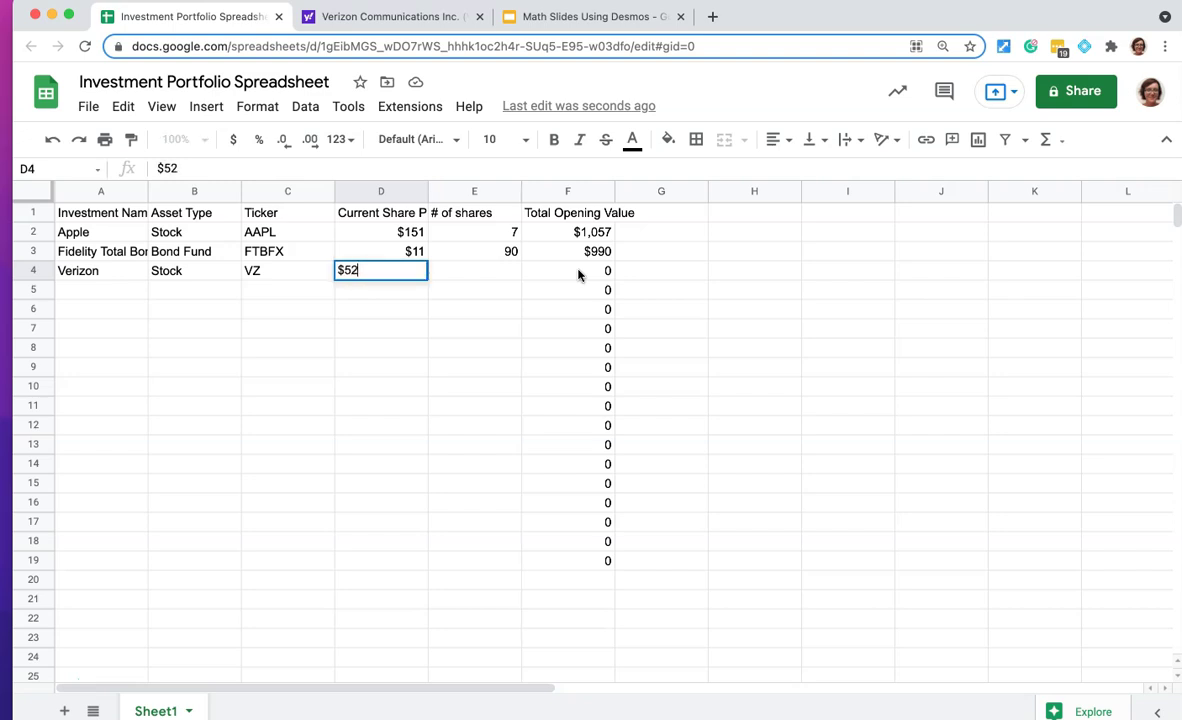
{"action": "key", "text": "Tab"}
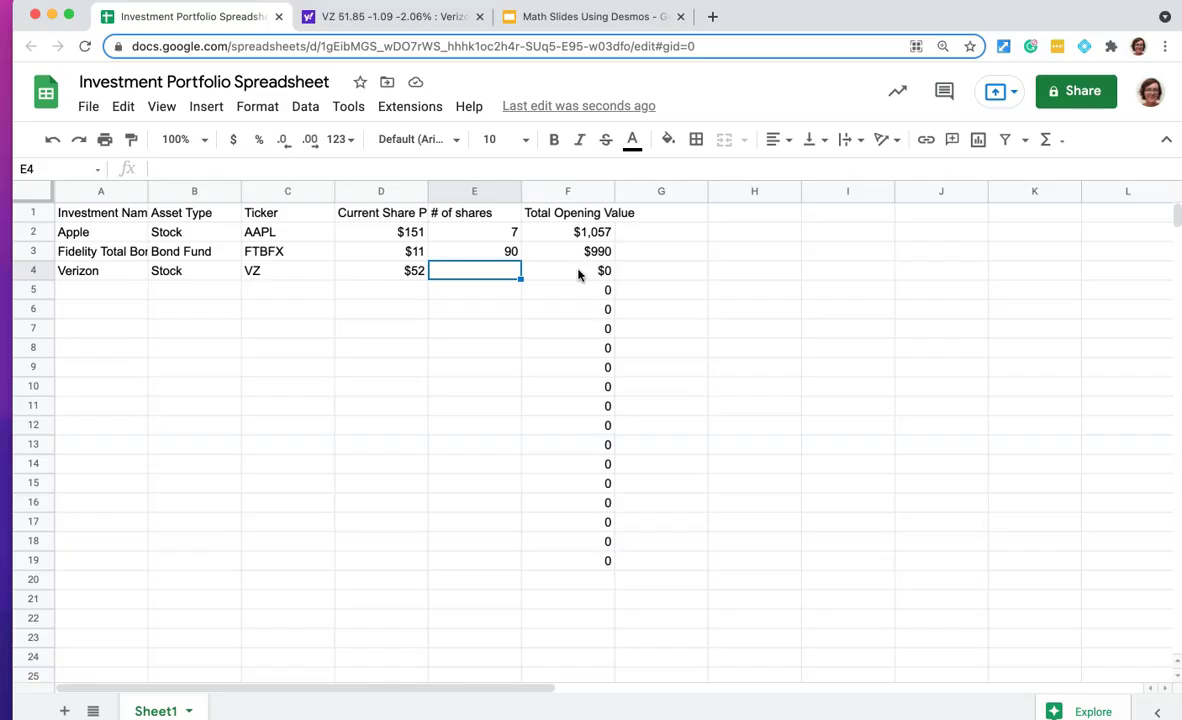
{"action": "key", "text": "Down"}
{"action": "key", "text": "Down"}
{"action": "key", "text": "Down"}
{"action": "key", "text": "Down"}
{"action": "key", "text": "Down"}
{"action": "key", "text": "Down"}
{"action": "key", "text": "Down"}
{"action": "key", "text": "Down"}
{"action": "key", "text": "Down"}
{"action": "key", "text": "Down"}
{"action": "key", "text": "Down"}
{"action": "key", "text": "Down"}
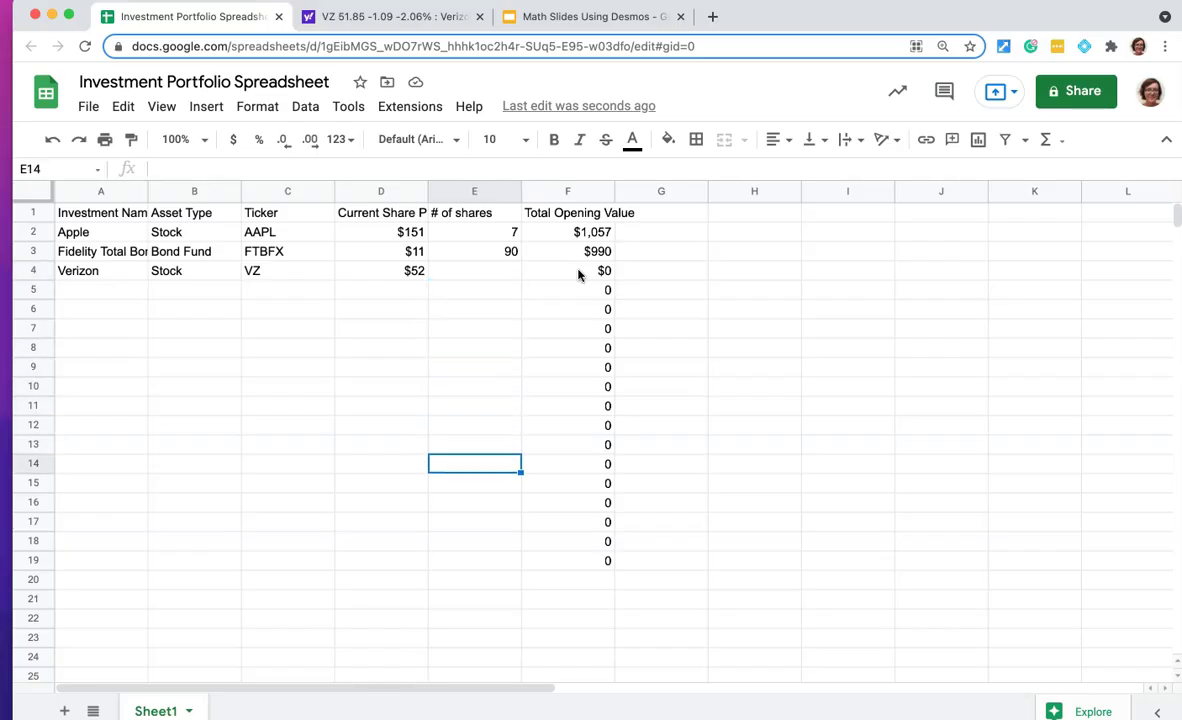
{"action": "key", "text": "Down"}
{"action": "key", "text": "Down"}
{"action": "key", "text": "Down"}
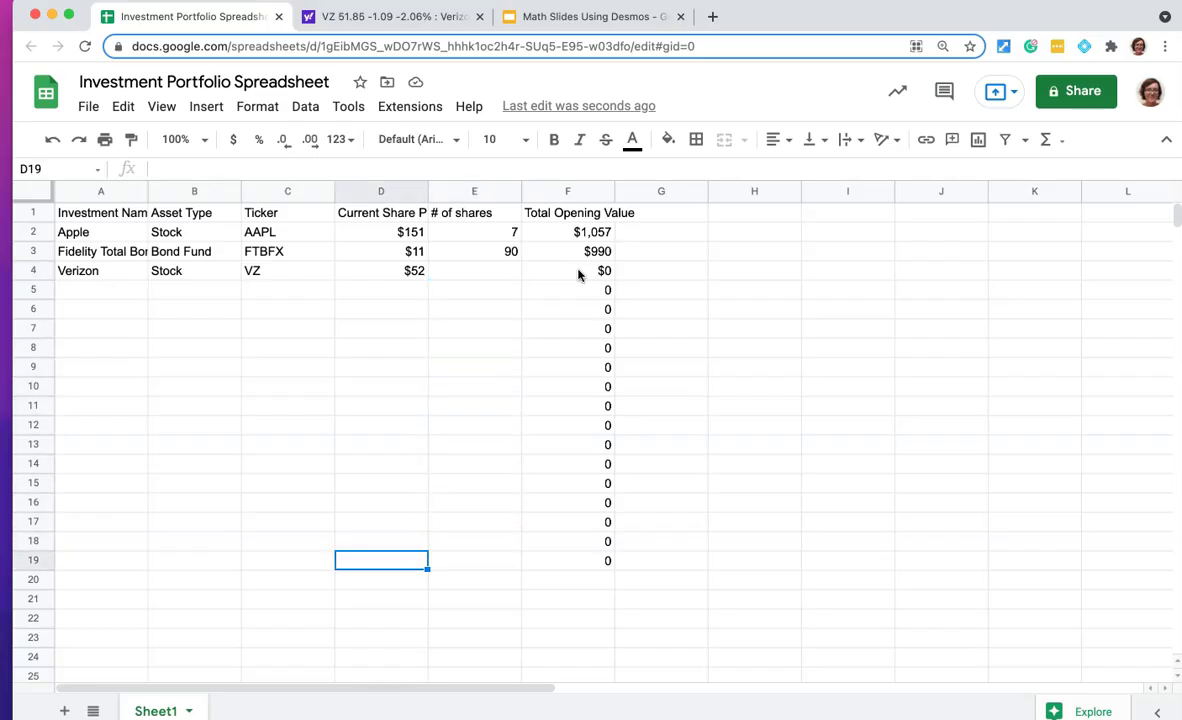
{"action": "key", "text": "Right"}
{"action": "key", "text": "Down"}
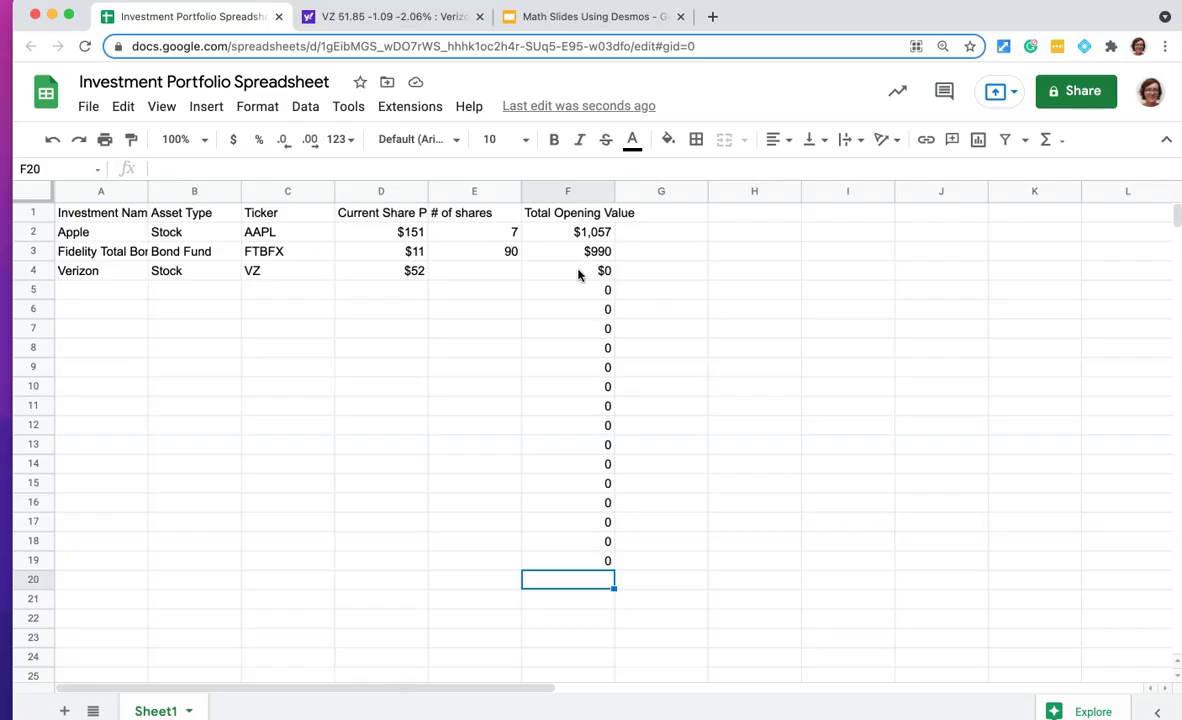
Step: Label cell A20 as TOTAL
{"action": "key", "text": "Left"}
{"action": "key", "text": "Left"}
{"action": "key", "text": "Left"}
{"action": "key", "text": "Left"}
{"action": "key", "text": "Left"}
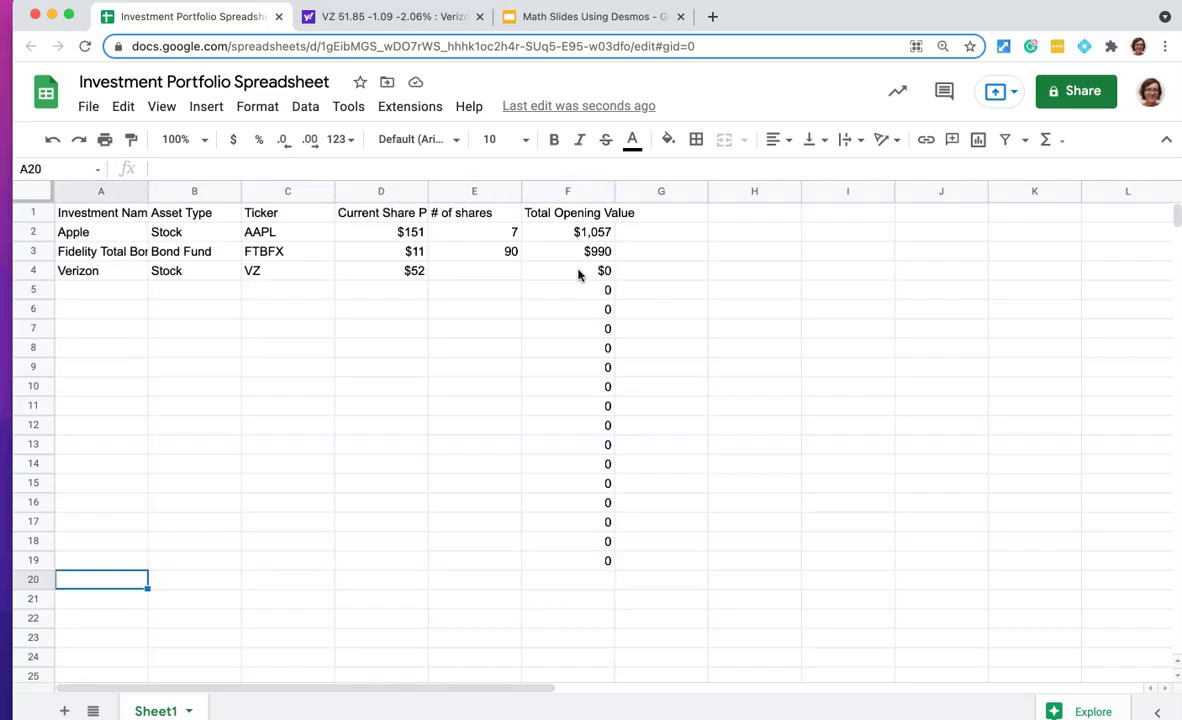
{"action": "type", "text": "TOTAL"}
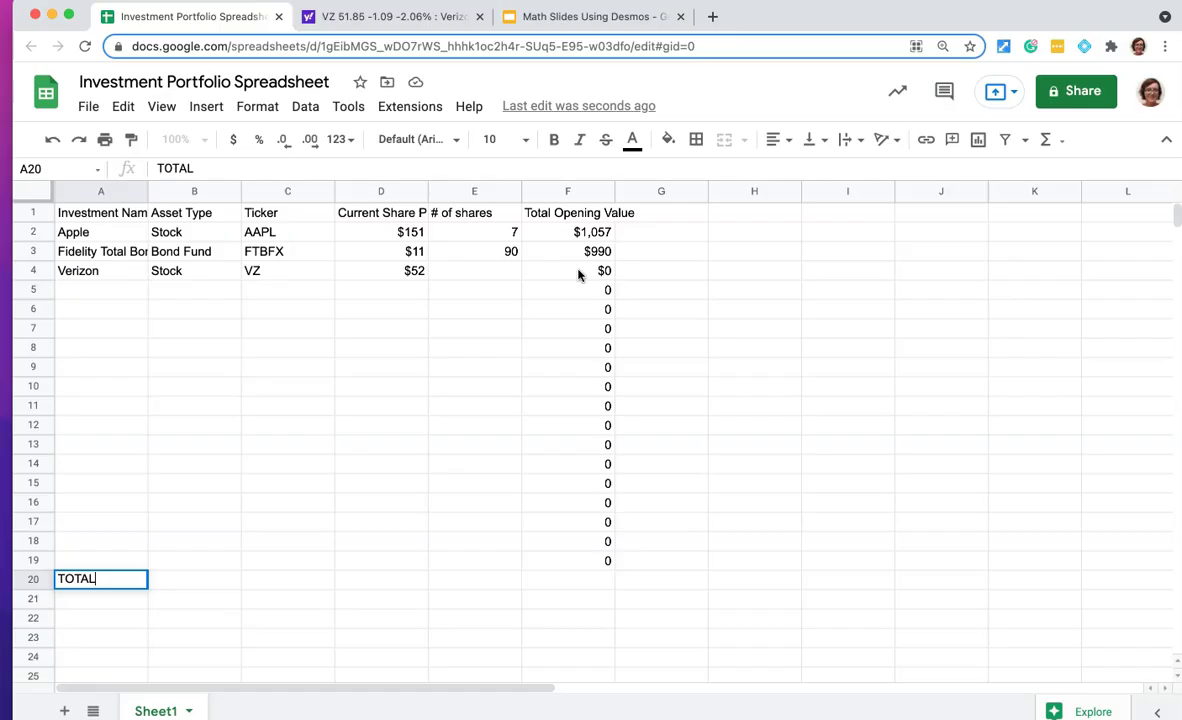
{"action": "key", "text": "Right"}
{"action": "key", "text": "Right"}
{"action": "key", "text": "Right"}
{"action": "key", "text": "Right"}
{"action": "key", "text": "Right"}
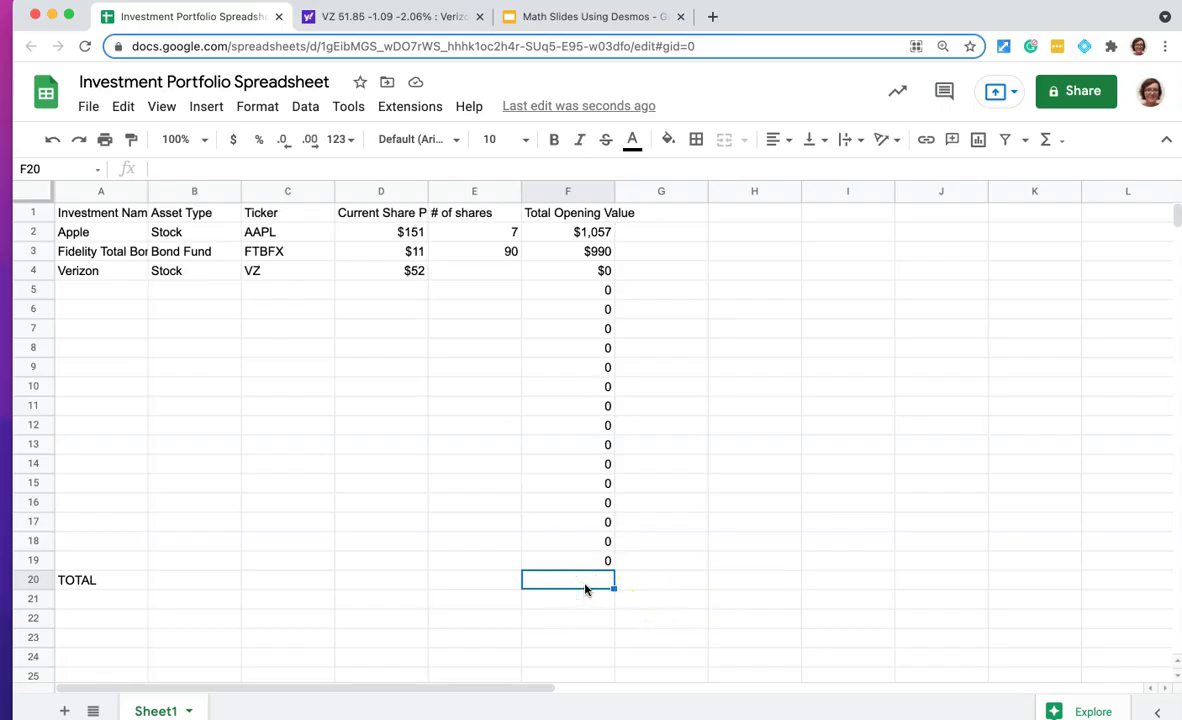
Step: Enter =sum(F2:F19) in F20 to total the opening values, giving $2,047
{"action": "type", "text": "=sum"}
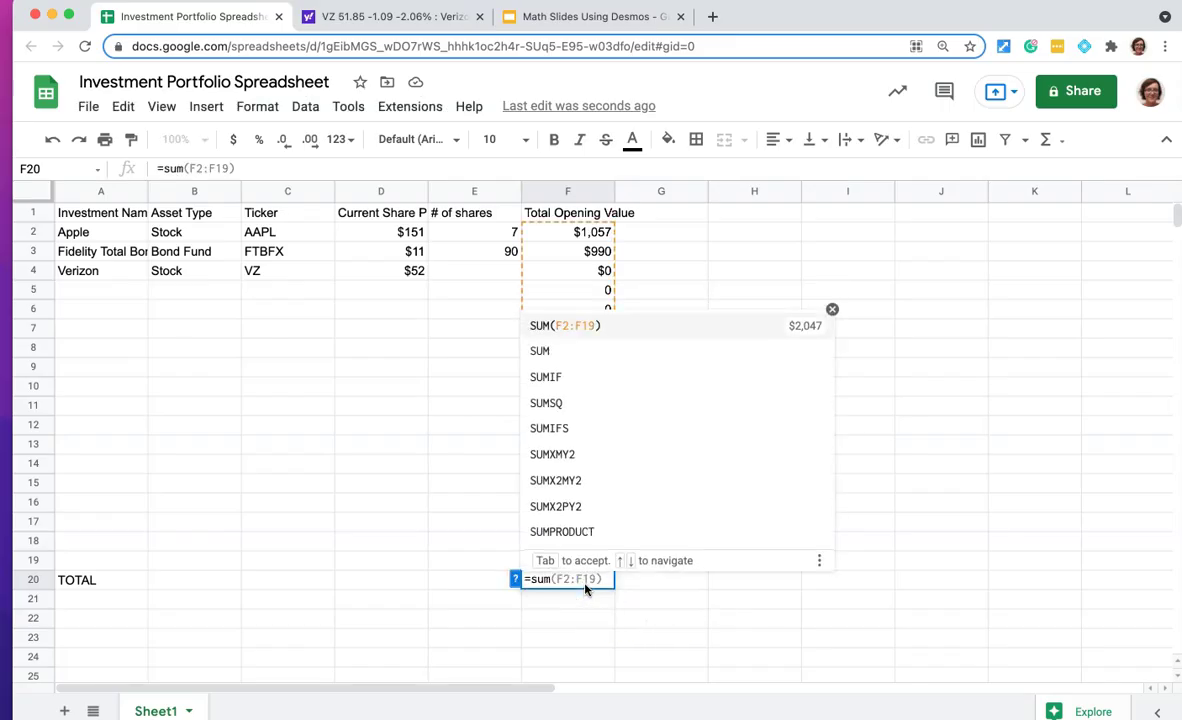
{"action": "left_click", "coordinate": [831, 310]}
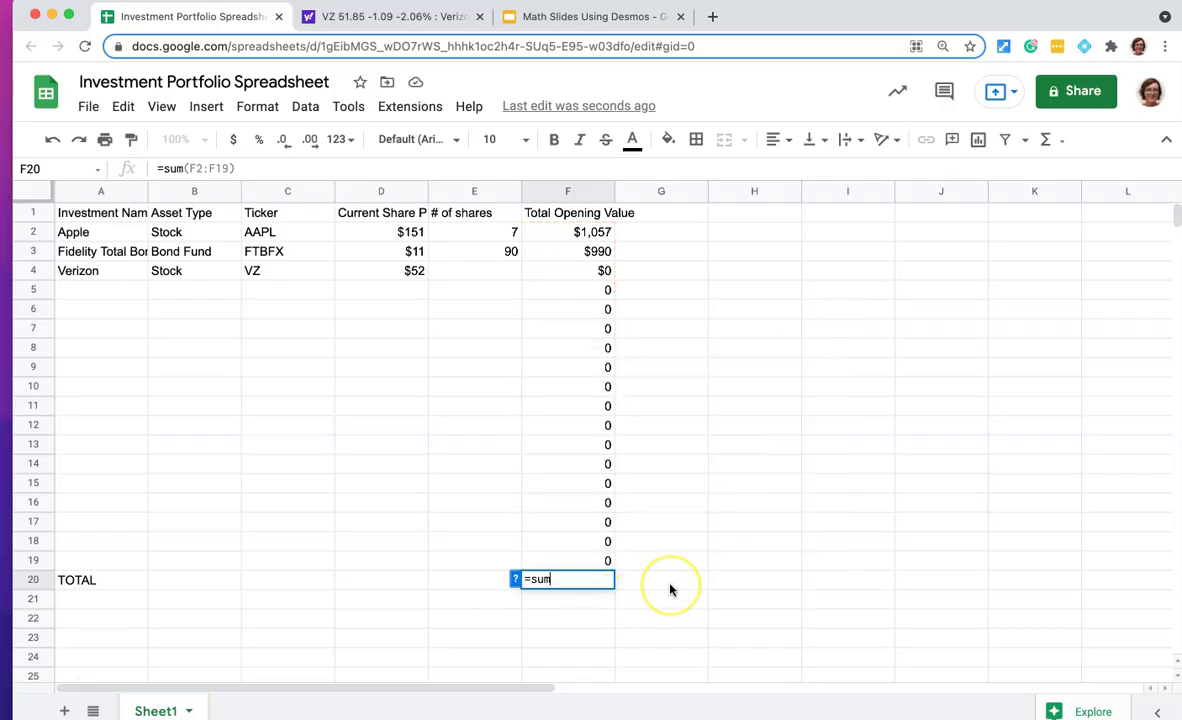
{"action": "type", "text": "("}
{"action": "left_click", "coordinate": [588, 232]}
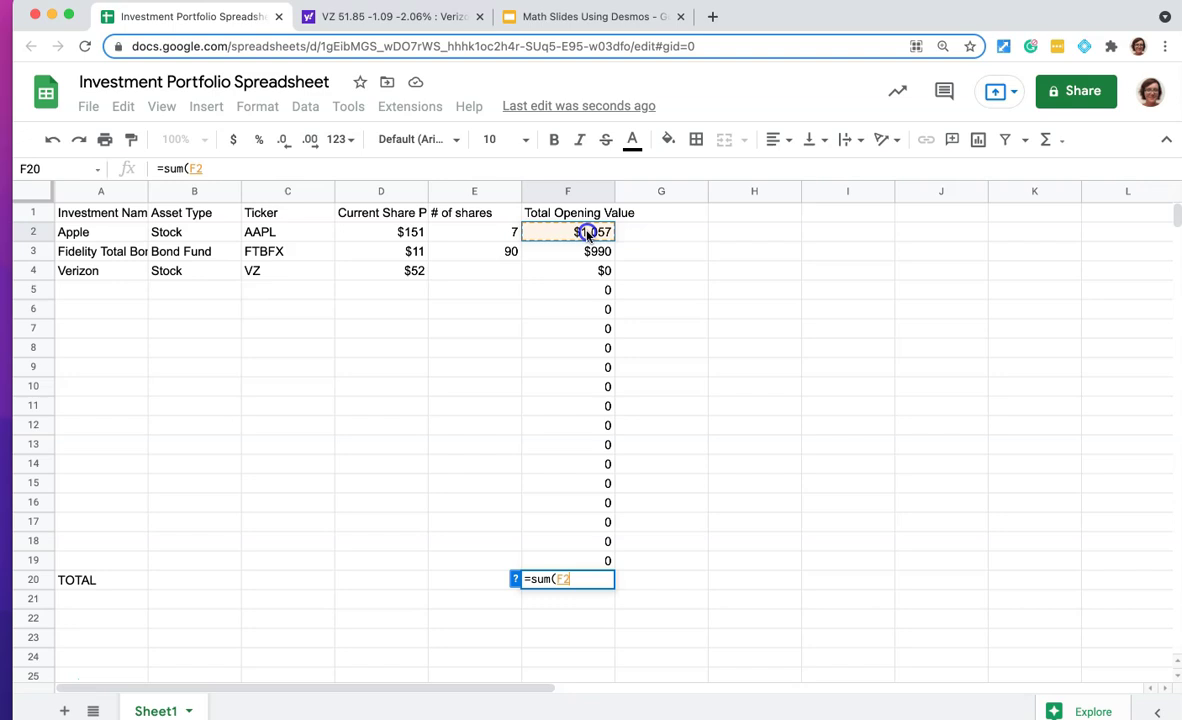
{"action": "key", "text": "shift+Down"}
{"action": "key", "text": "shift+Down"}
{"action": "key", "text": "shift+Down"}
{"action": "key", "text": "shift+Down"}
{"action": "key", "text": "shift+Down"}
{"action": "key", "text": "shift+Down"}
{"action": "key", "text": "shift+Down"}
{"action": "key", "text": "shift+Down"}
{"action": "key", "text": "shift+Down"}
{"action": "key", "text": "shift+Down"}
{"action": "key", "text": "shift+Down"}
{"action": "key", "text": "shift+Down"}
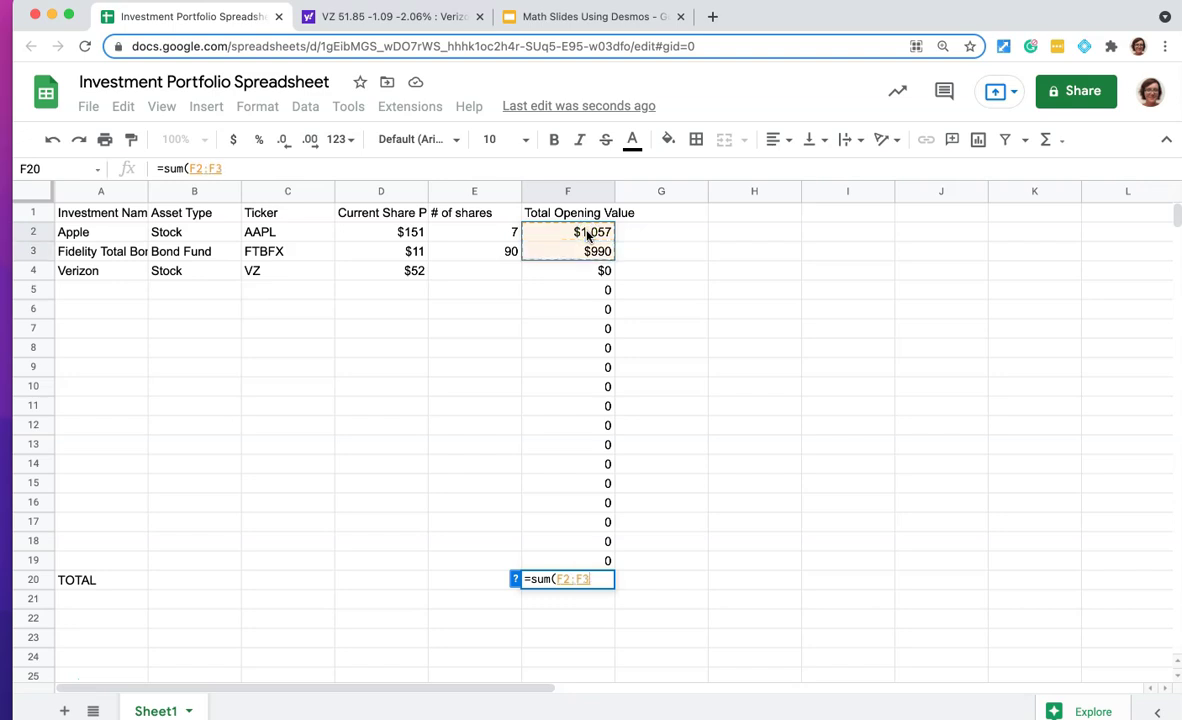
{"action": "key", "text": "shift+Down"}
{"action": "key", "text": "shift+Down"}
{"action": "key", "text": "shift+Down"}
{"action": "key", "text": "shift+Down"}
{"action": "key", "text": "shift+Down"}
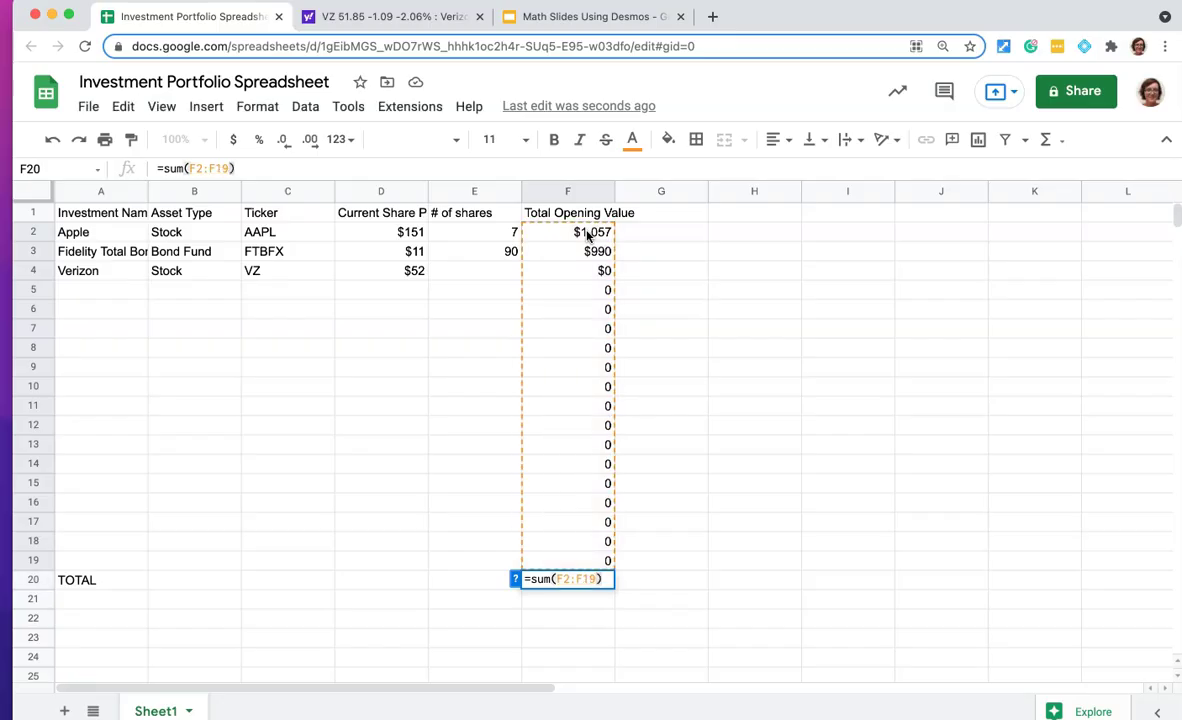
{"action": "key", "text": "Return"}
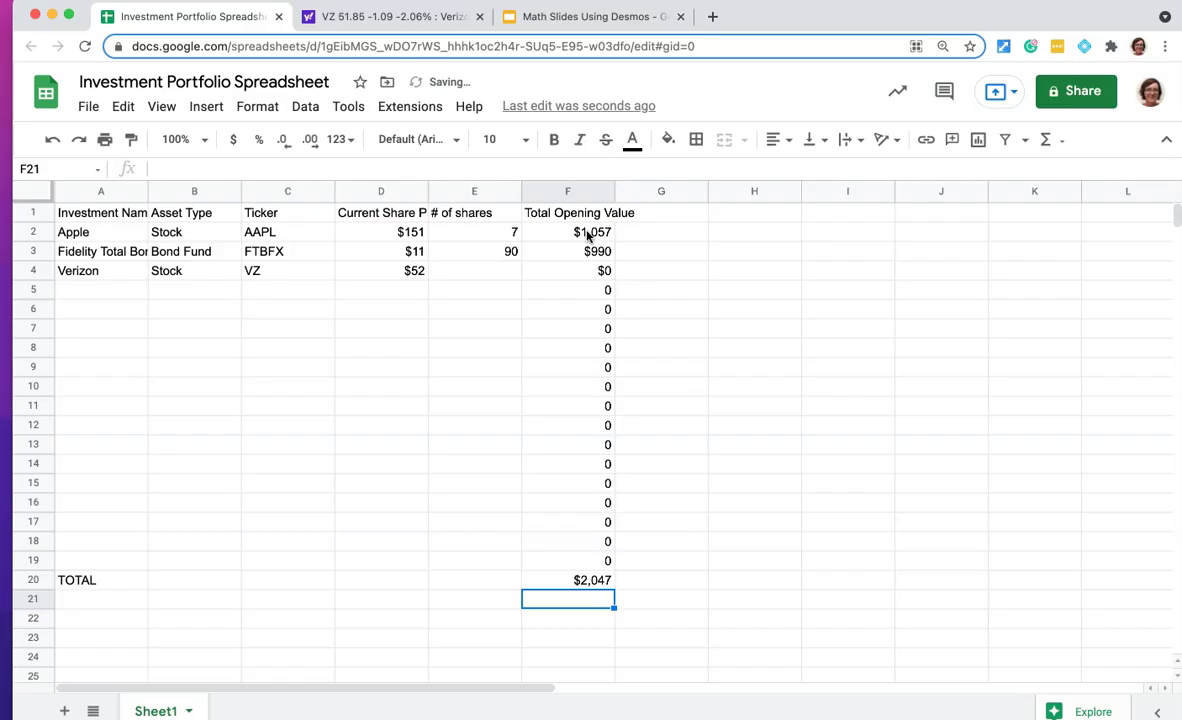
Step: Set Verizon's share count in E4 to 10, correcting an initial entry of 40
{"action": "left_click", "coordinate": [510, 277]}
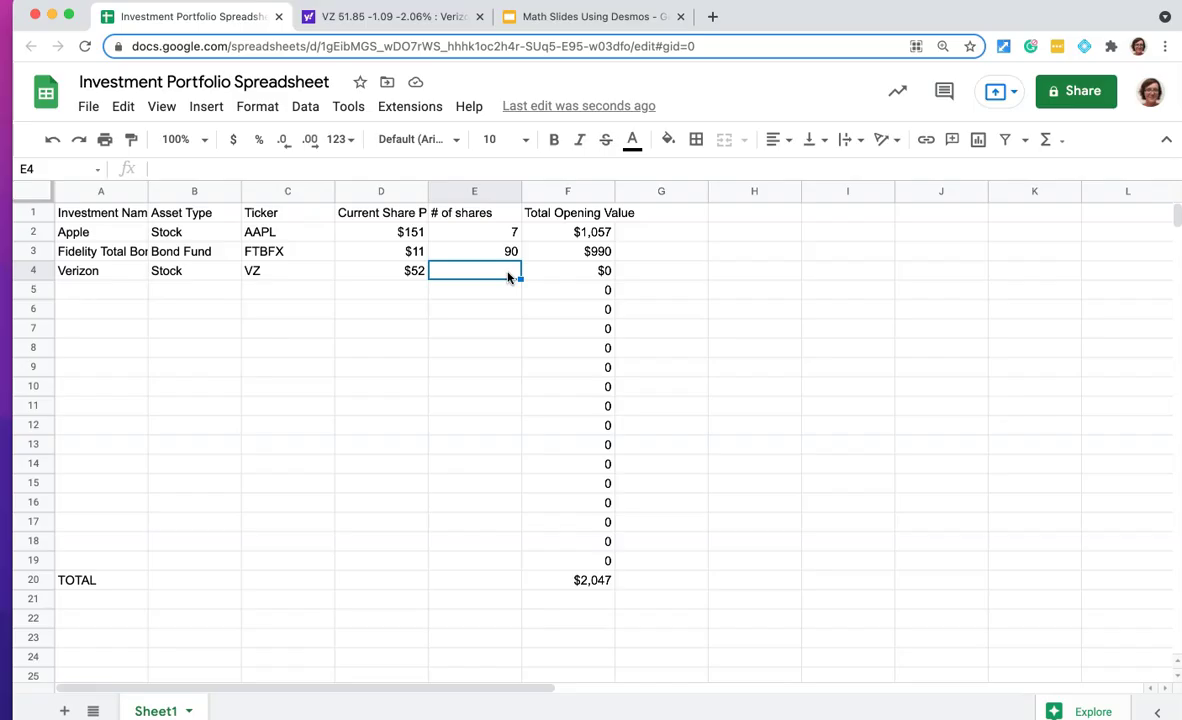
{"action": "type", "text": "40"}
{"action": "key", "text": "Return"}
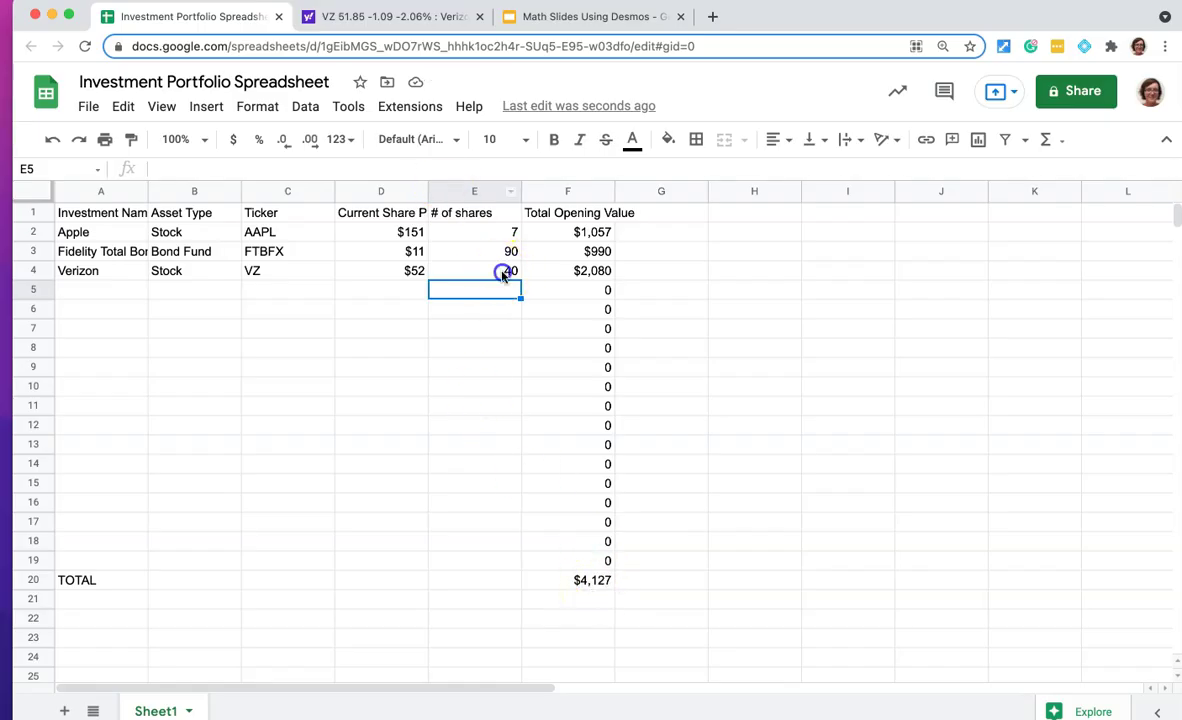
{"action": "left_click", "coordinate": [504, 271]}
{"action": "type", "text": "10"}
{"action": "key", "text": "Return"}
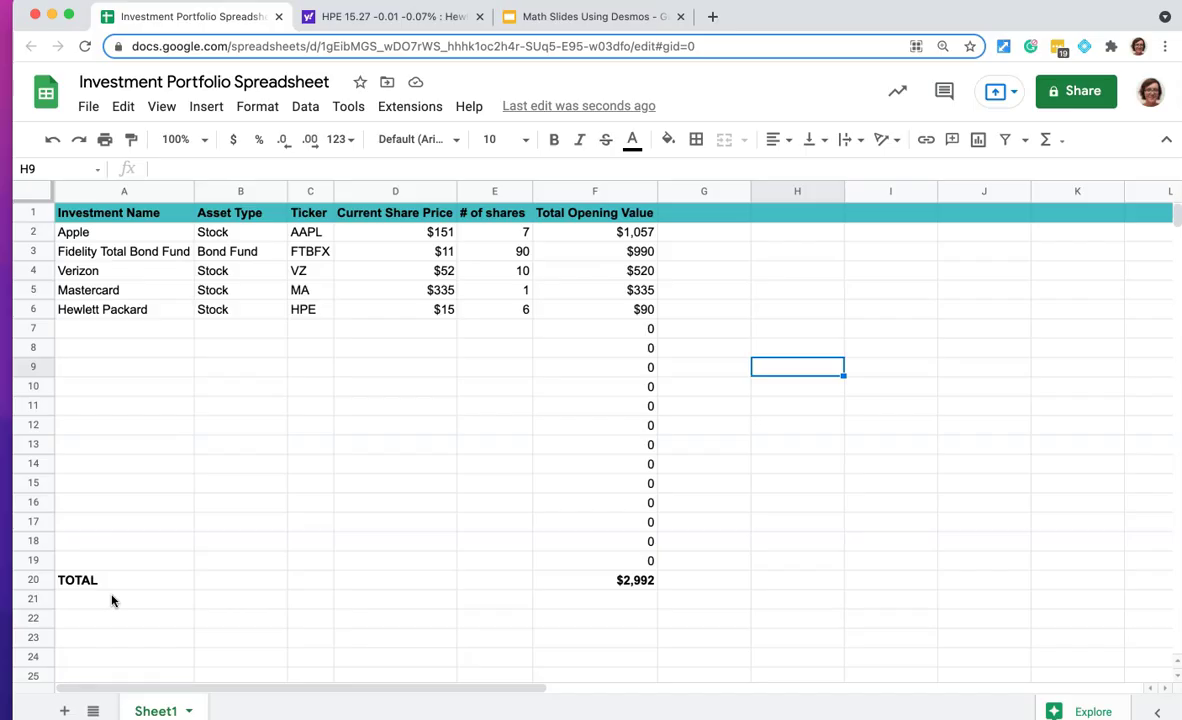
Step: Type the header '% of my Portfolio' in G1
{"action": "left_click", "coordinate": [587, 580]}
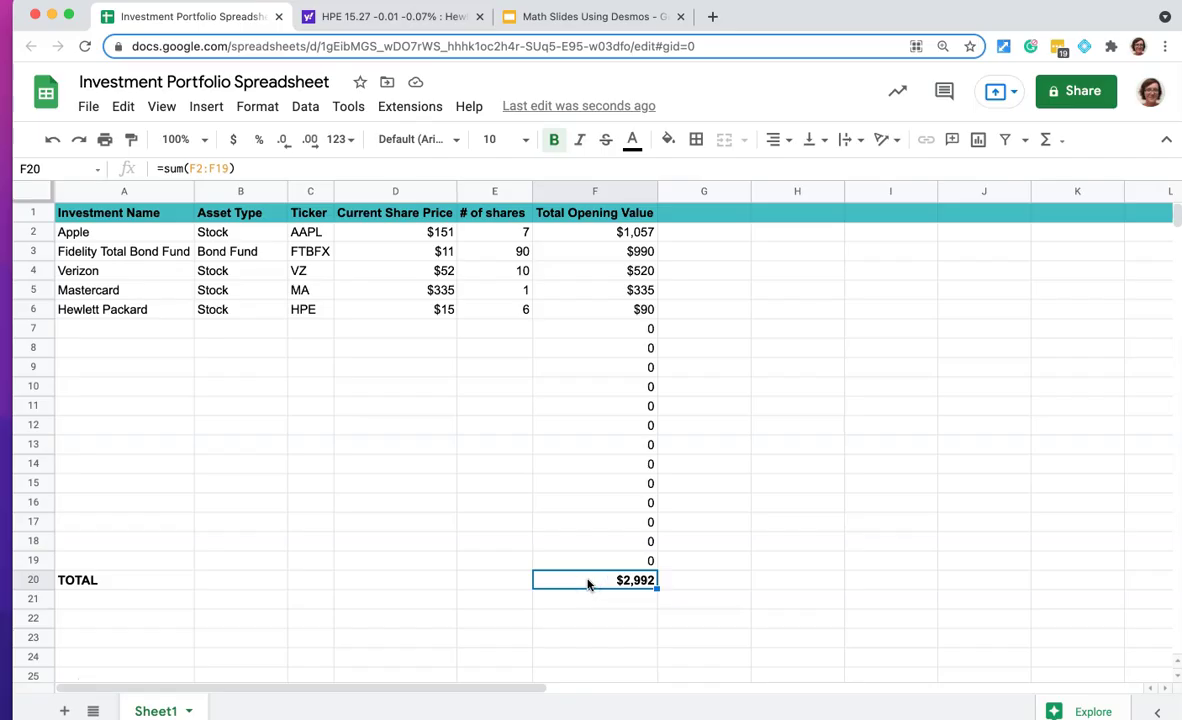
{"action": "left_click", "coordinate": [703, 219]}
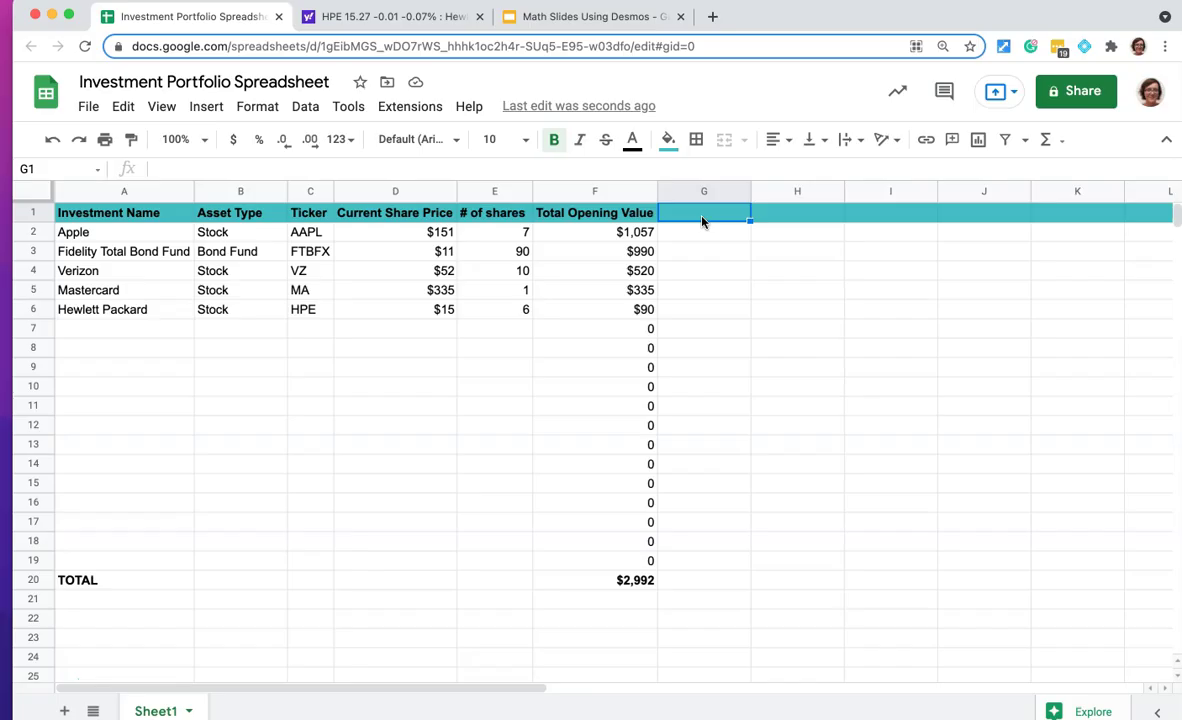
{"action": "type", "text": "% "}
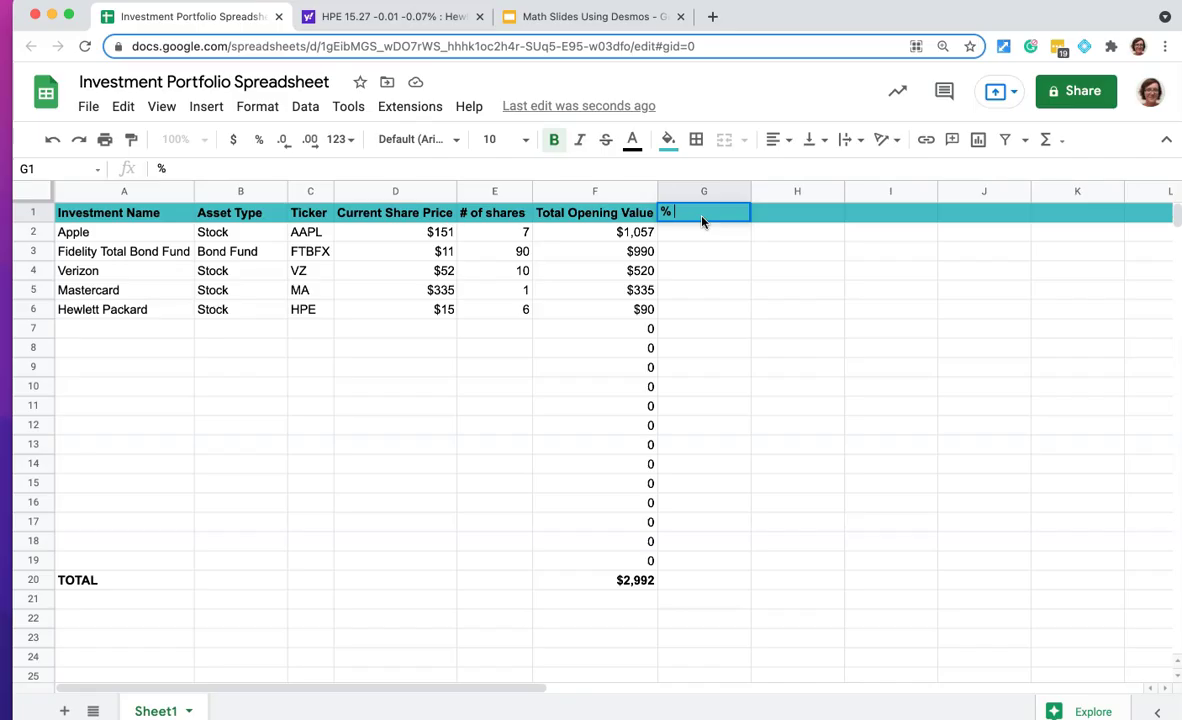
{"action": "type", "text": "of my Portfol"}
{"action": "key", "text": "BackSpace"}
{"action": "key", "text": "BackSpace"}
{"action": "key", "text": "BackSpace"}
{"action": "type", "text": "folio"}
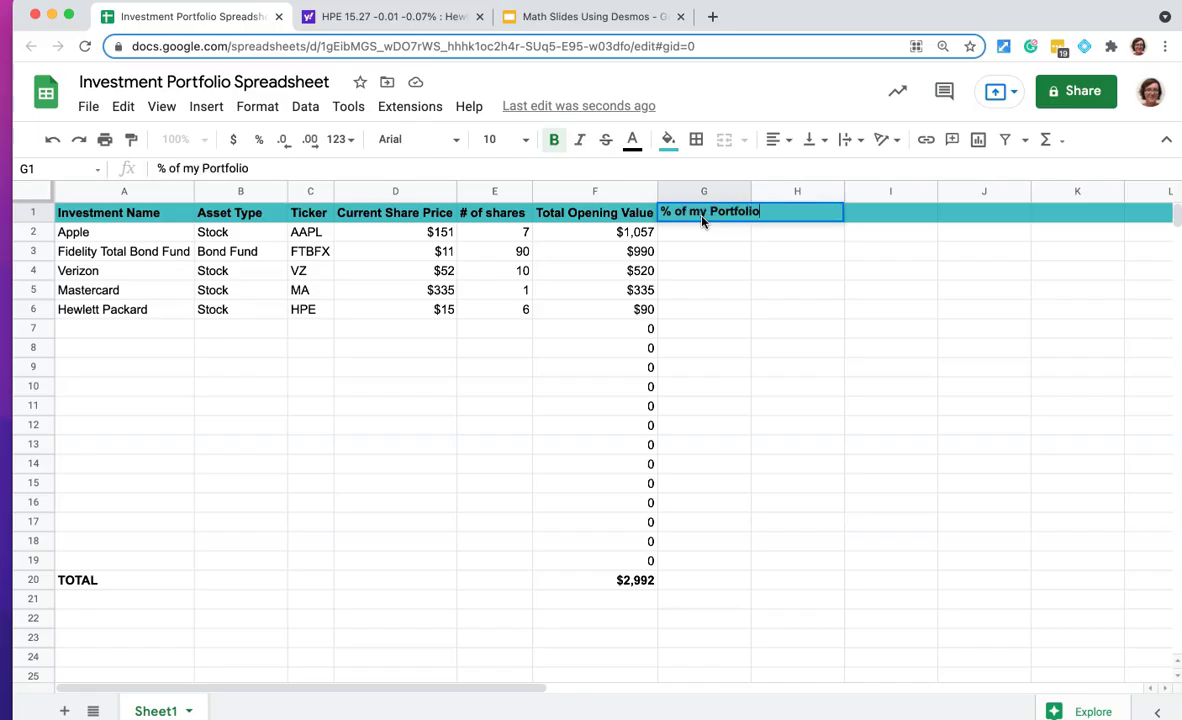
{"action": "key", "text": "Return"}
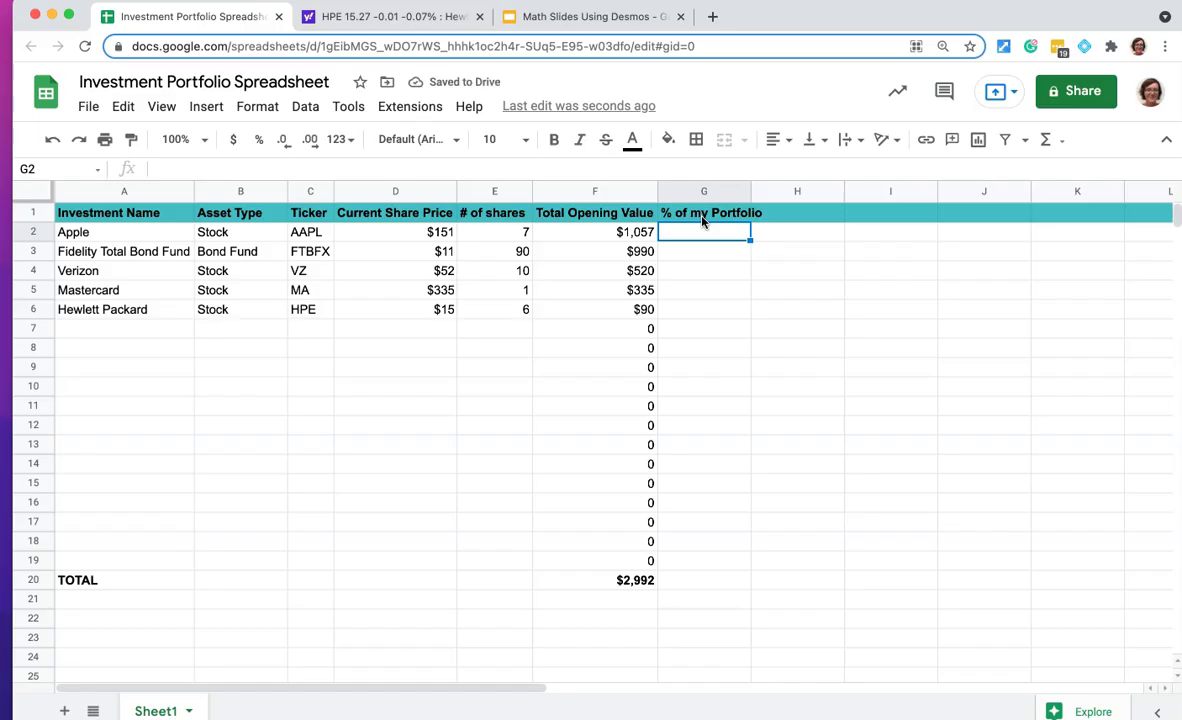
Step: Enter =F2/F20 in G2 to get Apple's share of the total, 0.3532754011
{"action": "left_click", "coordinate": [645, 236]}
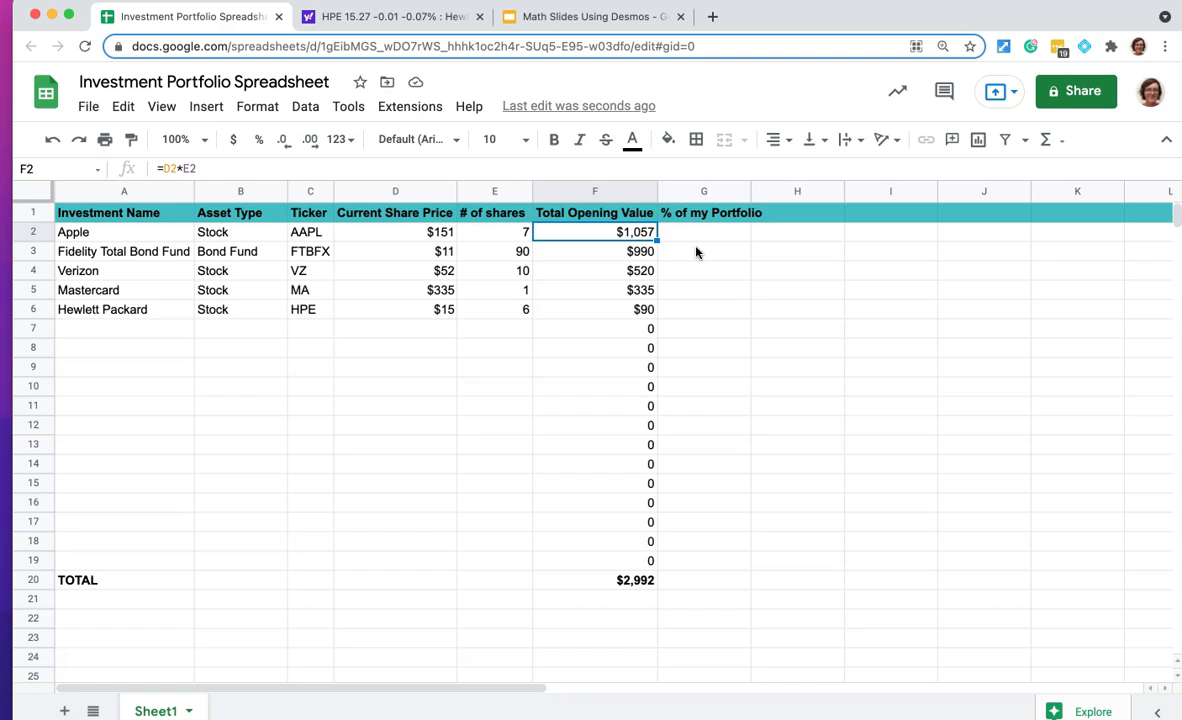
{"action": "key", "text": "Right"}
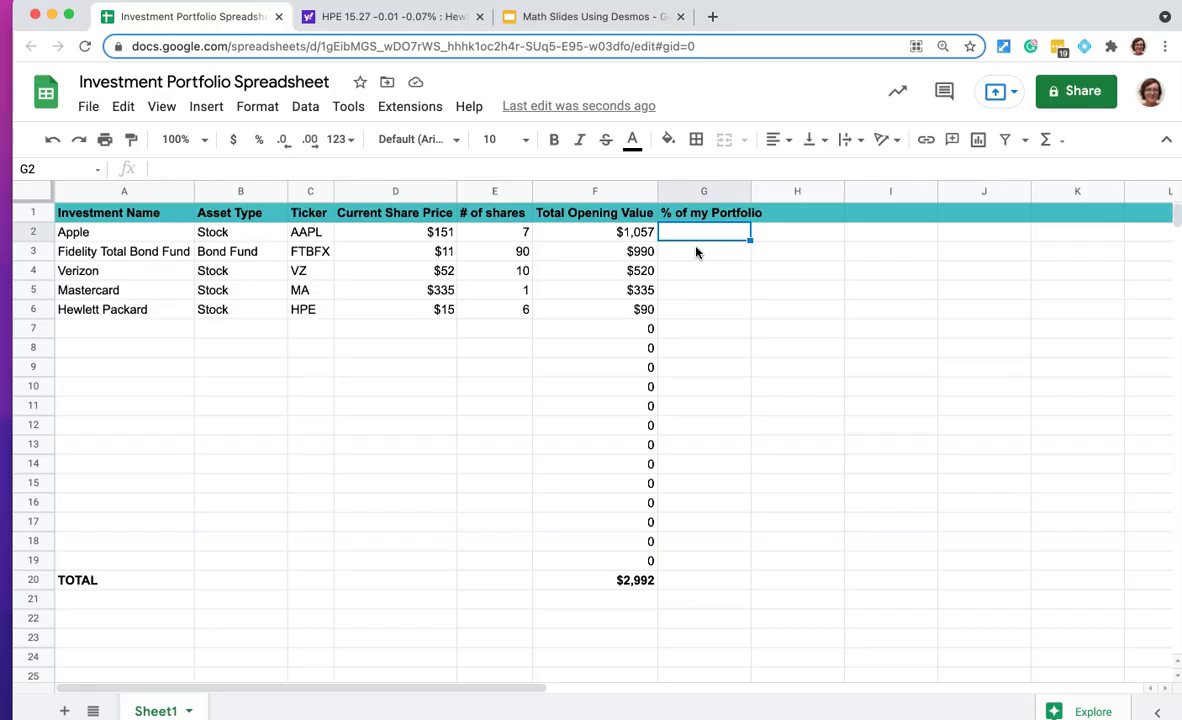
{"action": "type", "text": "="}
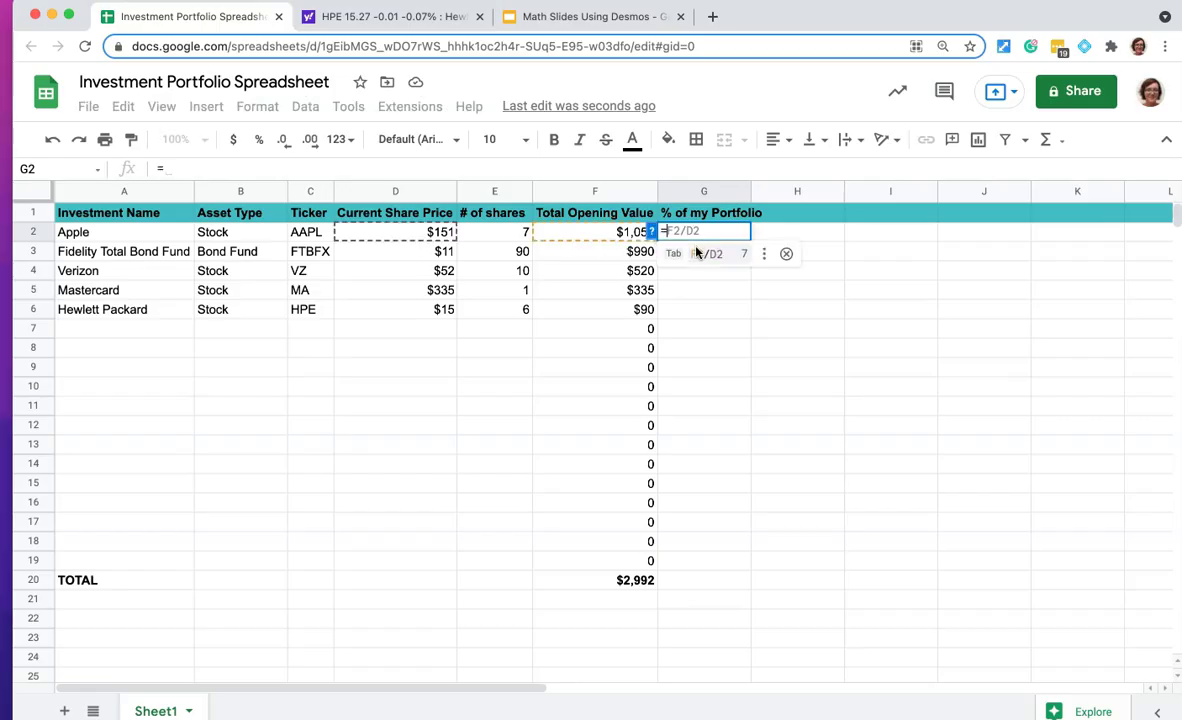
{"action": "left_click", "coordinate": [574, 232]}
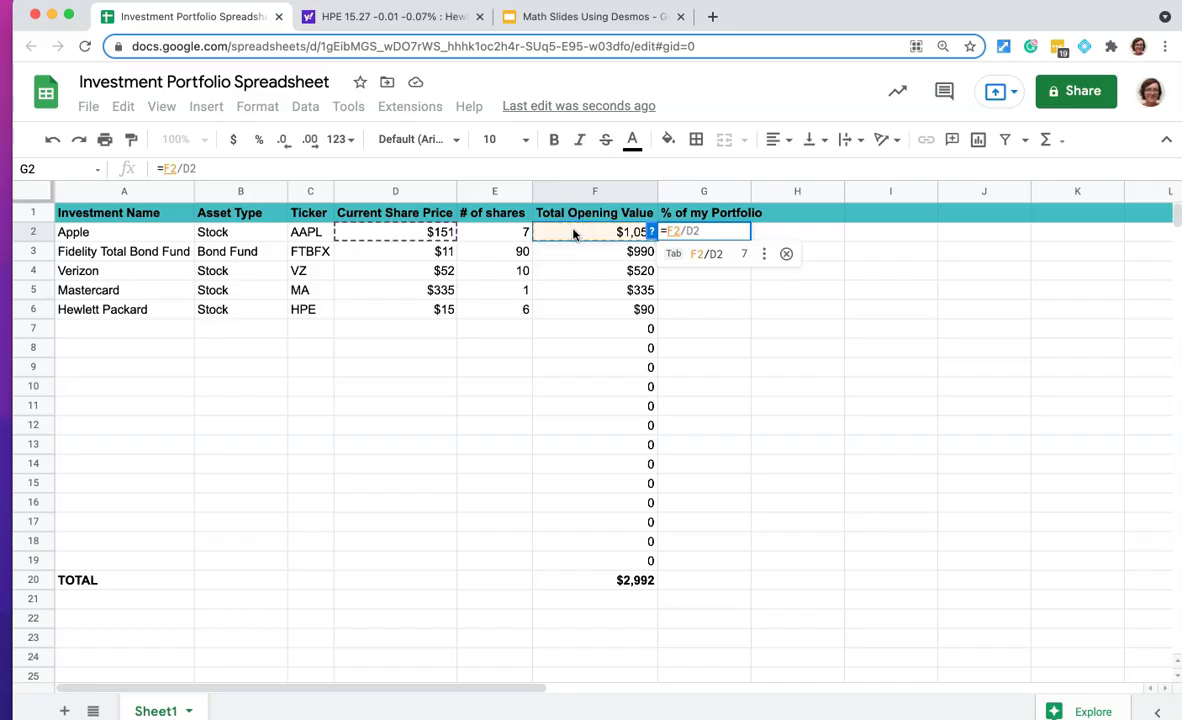
{"action": "type", "text": "/"}
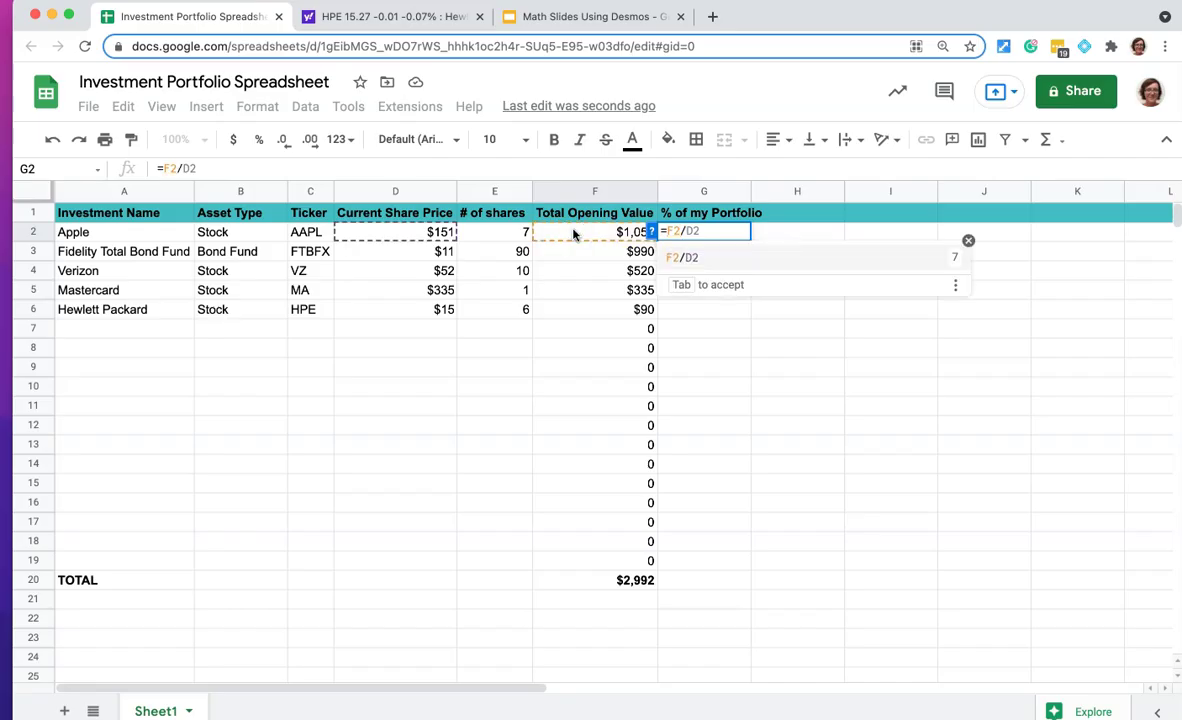
{"action": "left_click", "coordinate": [632, 582]}
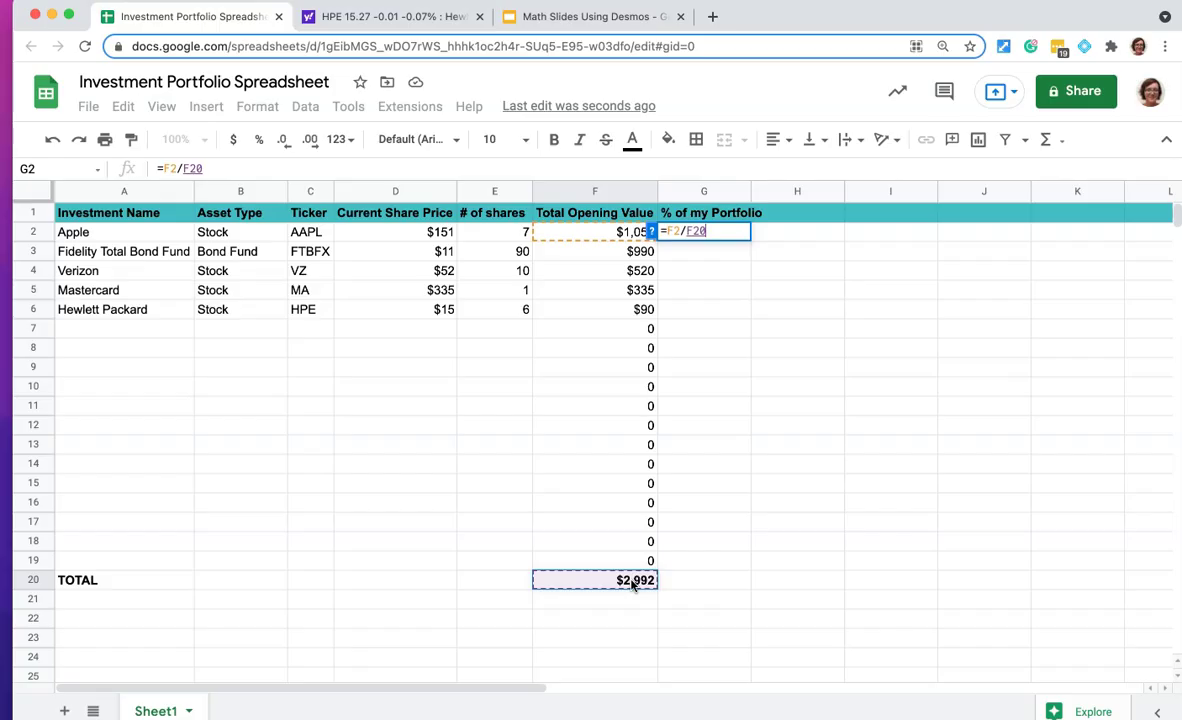
{"action": "key", "text": "Return"}
{"action": "key", "text": "Up"}
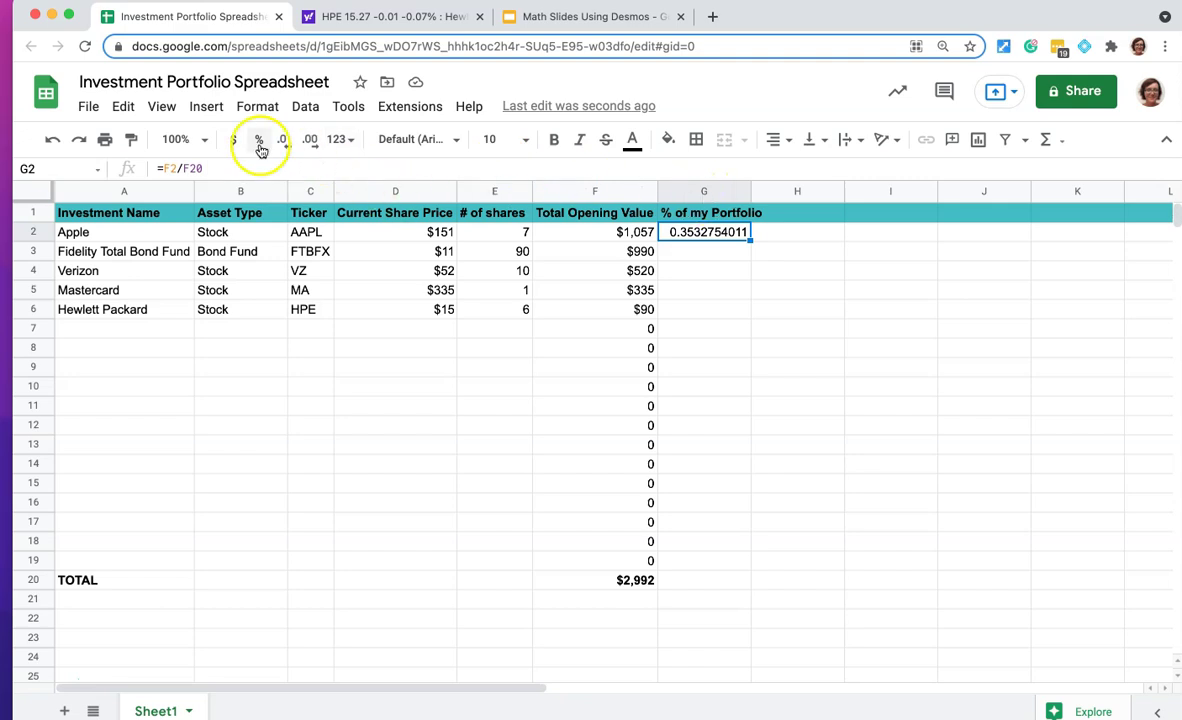
Step: Format G2 as a percentage with no decimal places, showing 35%
{"action": "left_click", "coordinate": [257, 141]}
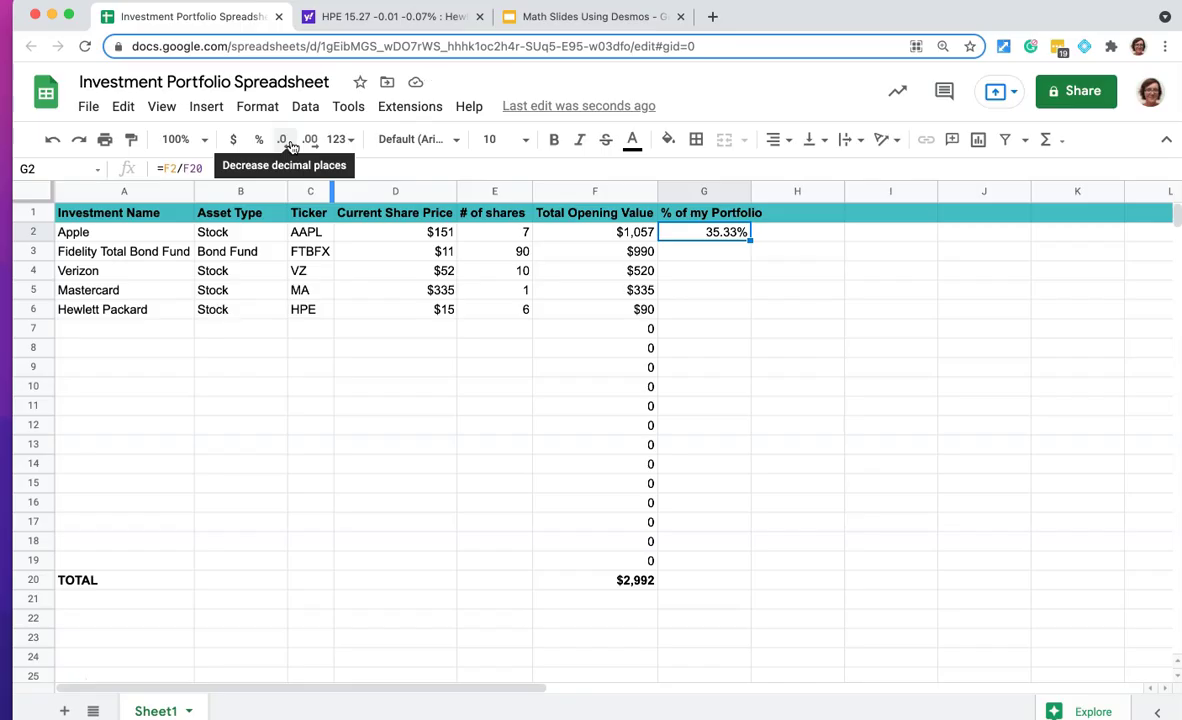
{"action": "left_click", "coordinate": [287, 143]}
{"action": "left_click", "coordinate": [287, 143]}
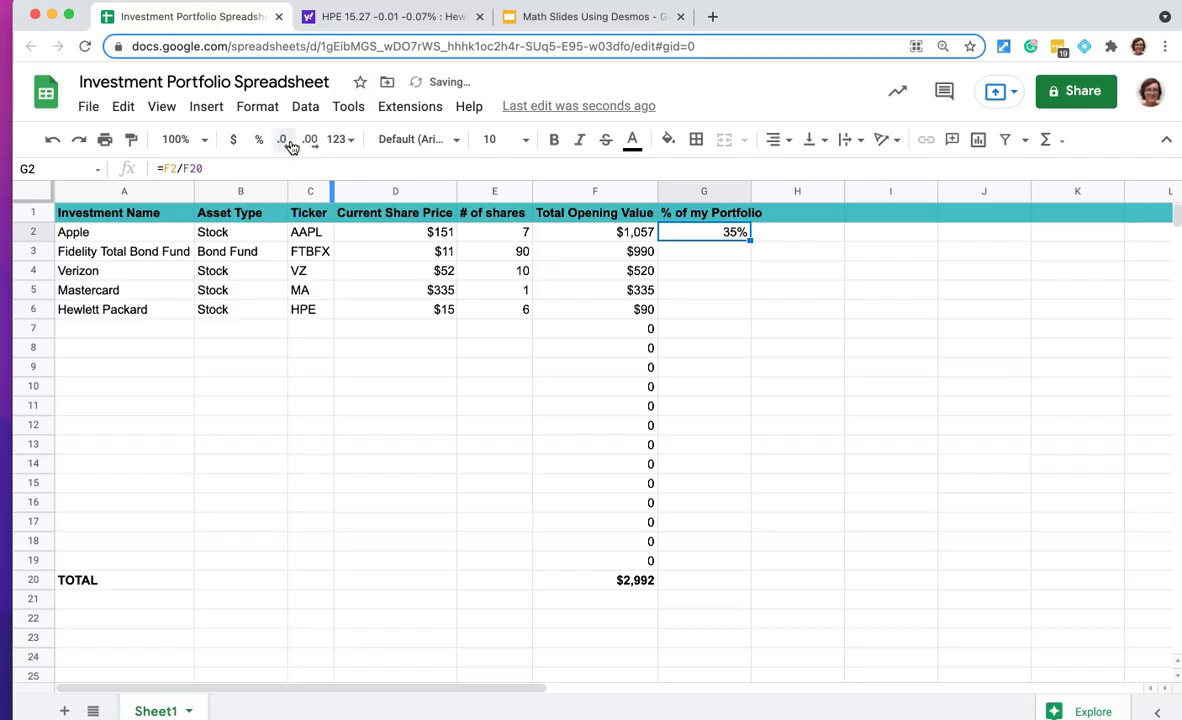
{"action": "left_click", "coordinate": [709, 253]}
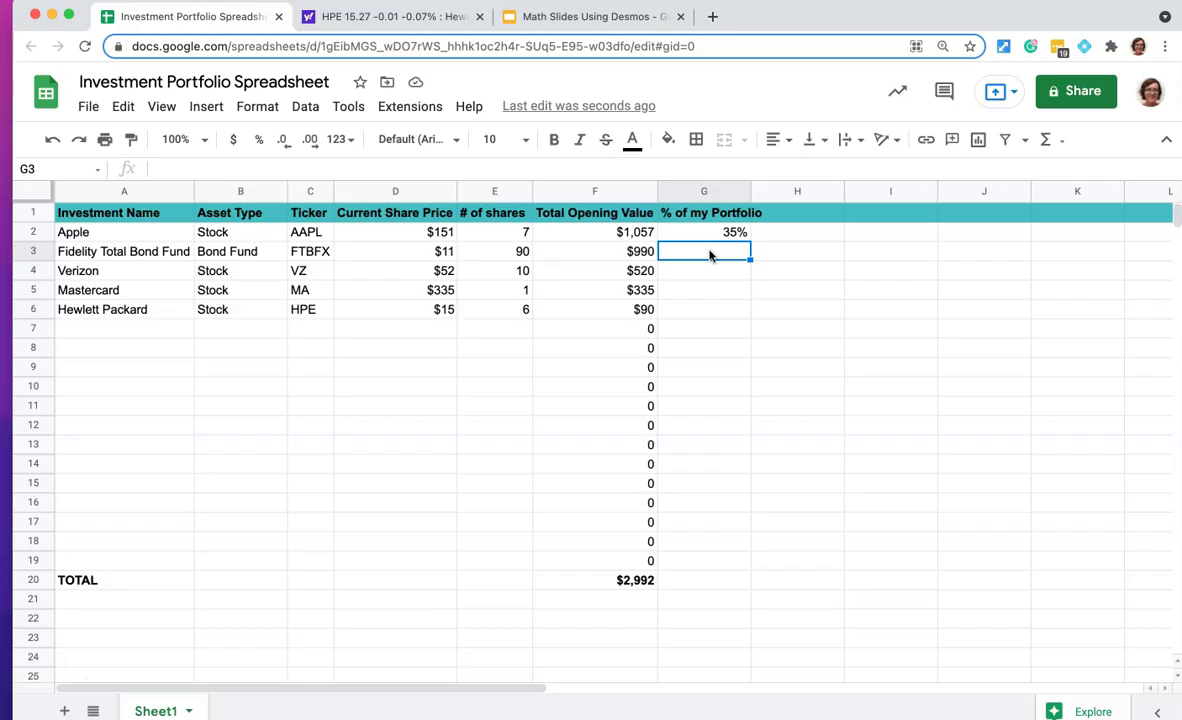
{"action": "key", "text": "Up"}
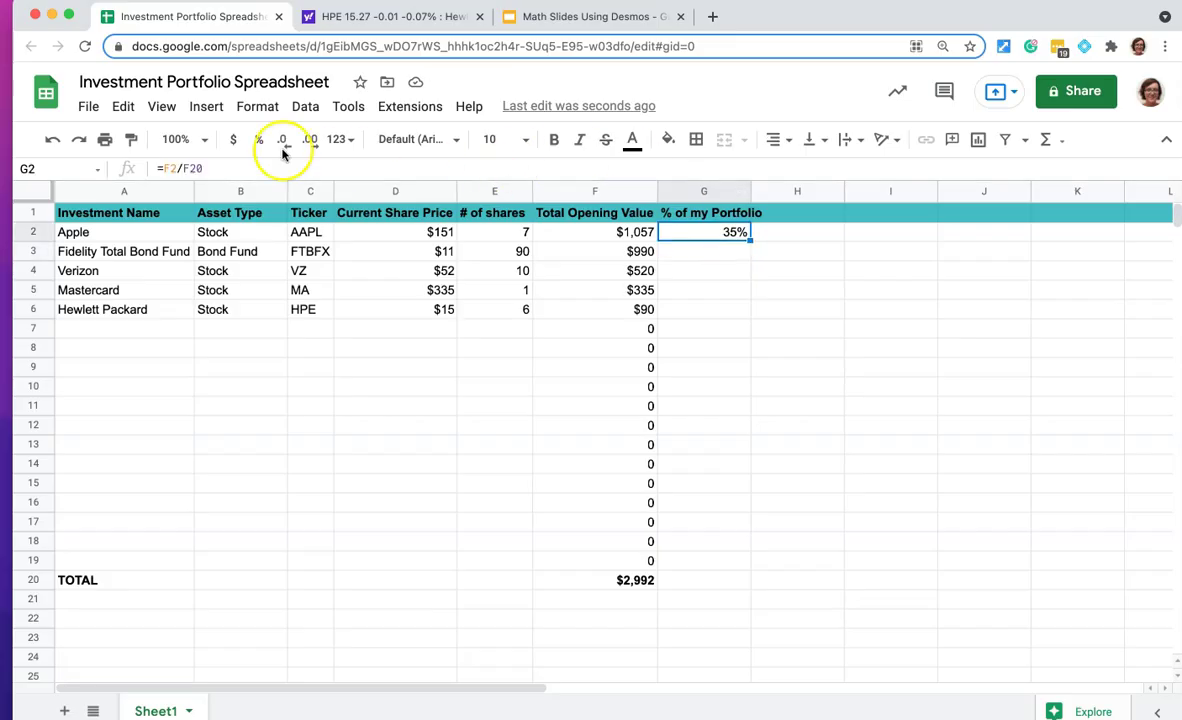
Step: Copy G2's formula into G3:G20, which produces #DIV/0! errors
{"action": "left_click", "coordinate": [123, 106]}
{"action": "left_click", "coordinate": [181, 245]}
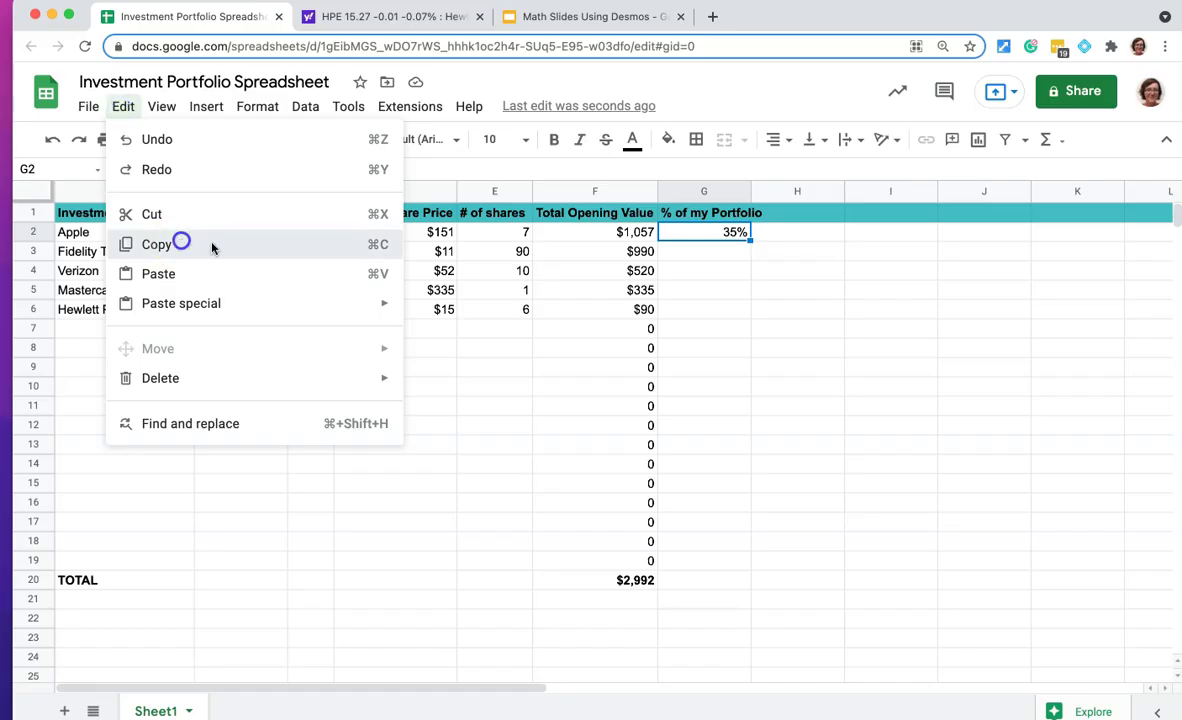
{"action": "left_click", "coordinate": [707, 256]}
{"action": "left_click_drag", "start_coordinate": [707, 256], "coordinate": [709, 580]}
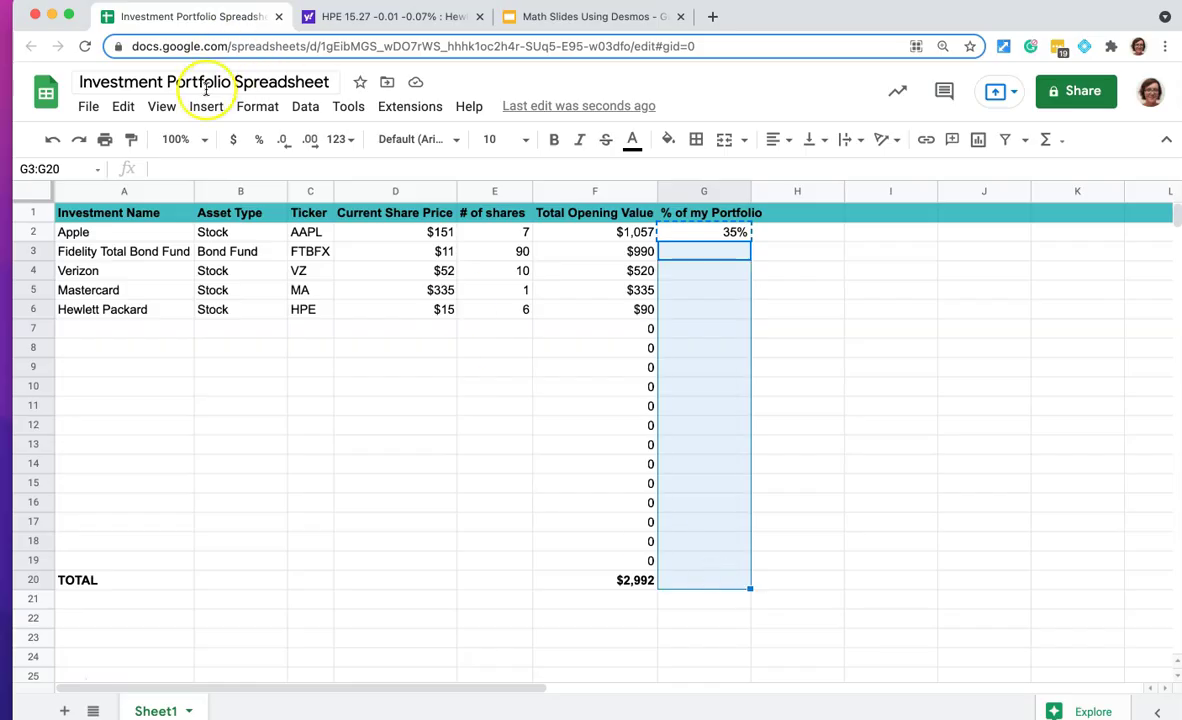
{"action": "left_click", "coordinate": [158, 107]}
{"action": "left_click", "coordinate": [123, 107]}
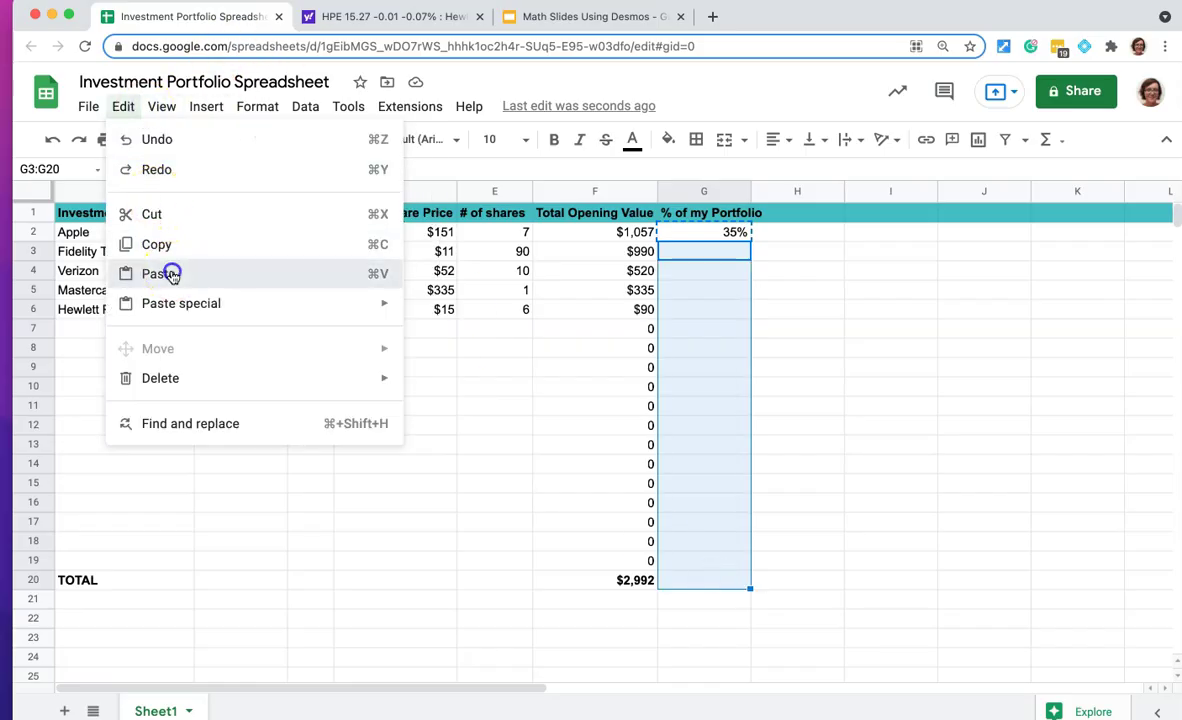
{"action": "left_click", "coordinate": [162, 273]}
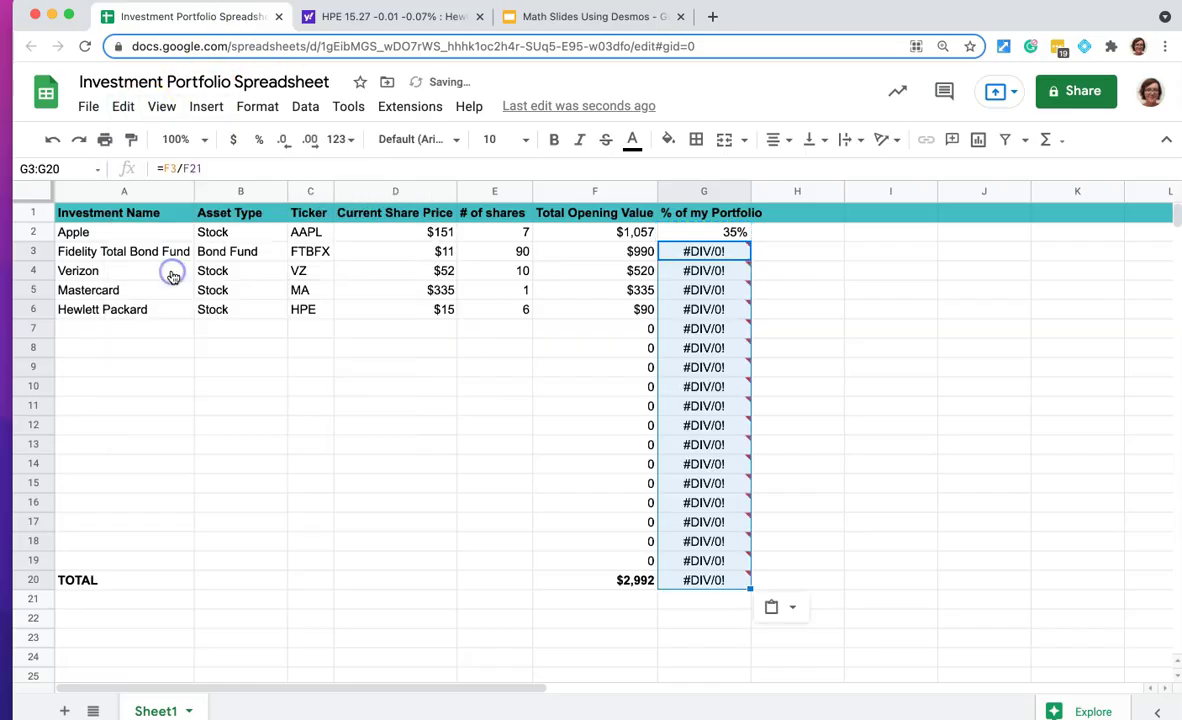
{"action": "left_click", "coordinate": [826, 269]}
{"action": "left_click", "coordinate": [730, 252]}
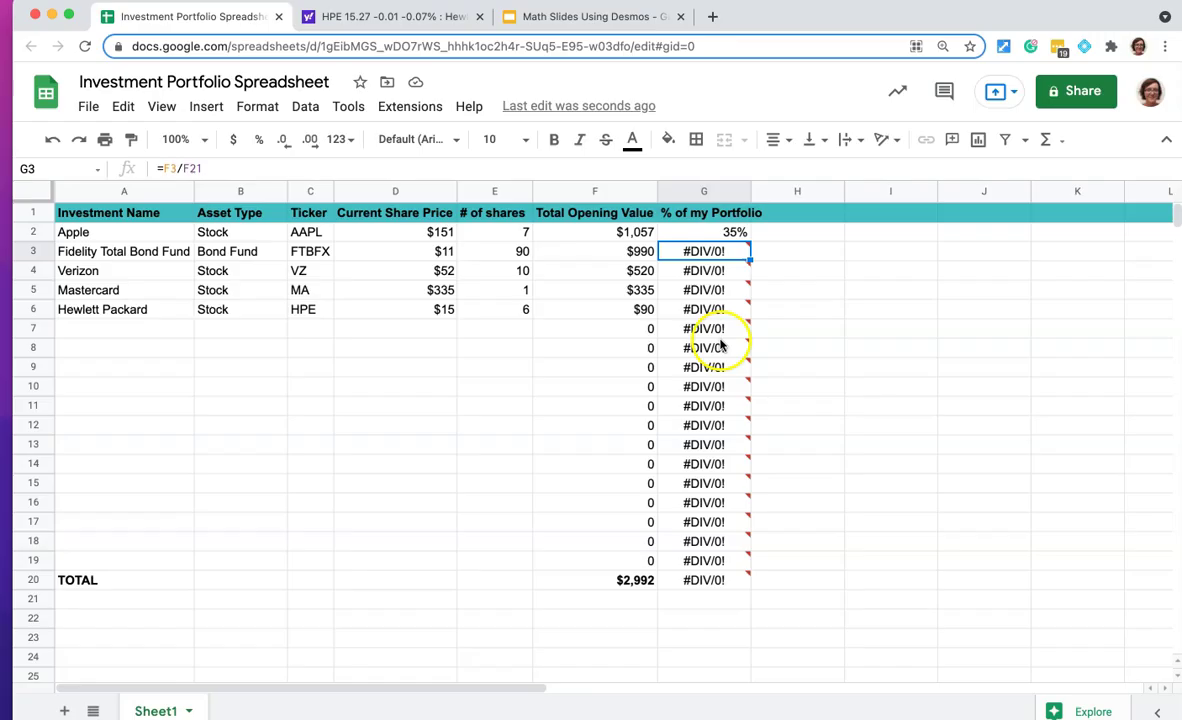
Step: Change G2's formula to =F2/F$20 to lock the total row
{"action": "left_click", "coordinate": [715, 232]}
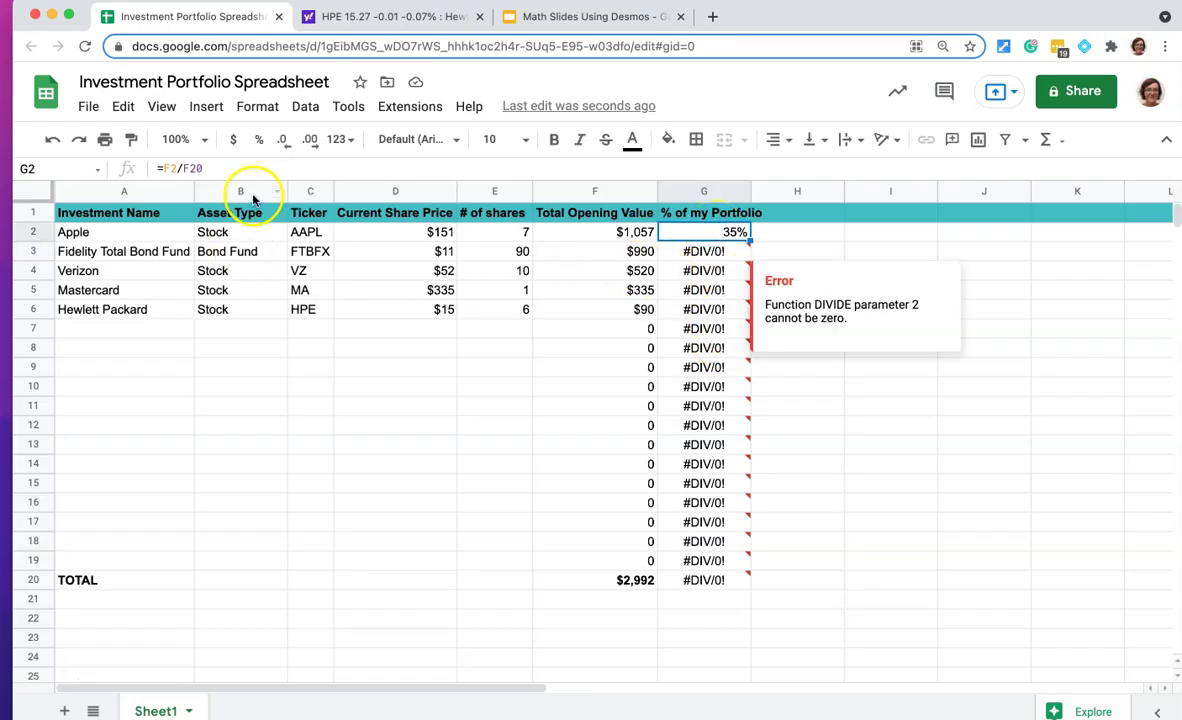
{"action": "left_click", "coordinate": [183, 167]}
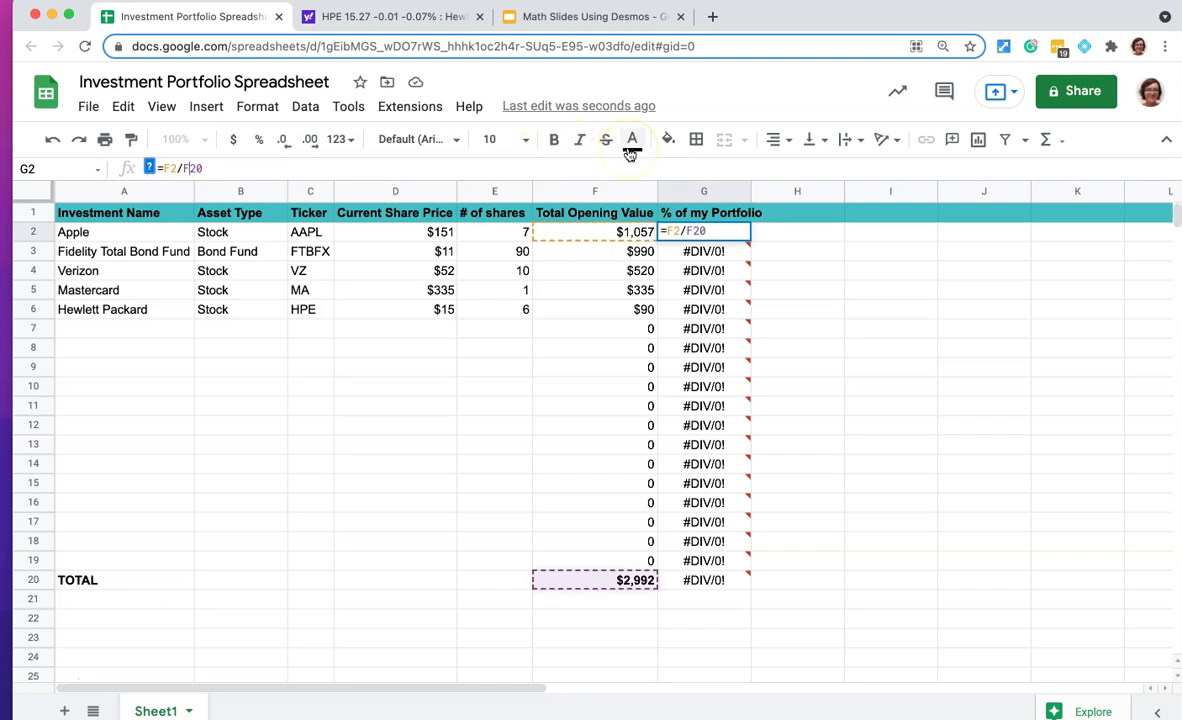
{"action": "type", "text": "$"}
{"action": "key", "text": "Return"}
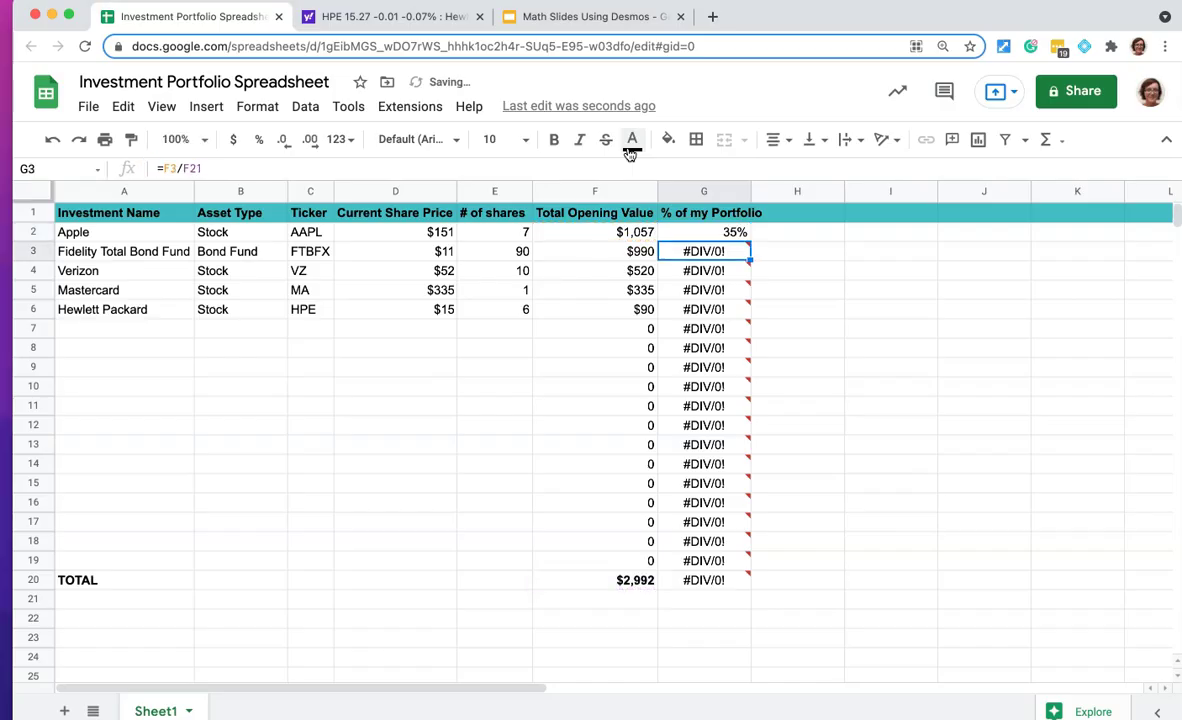
Step: Recopy G2's formula into G3:G20, showing 33%, 17%, 11%, 3% and a 100% total
{"action": "left_click", "coordinate": [703, 232]}
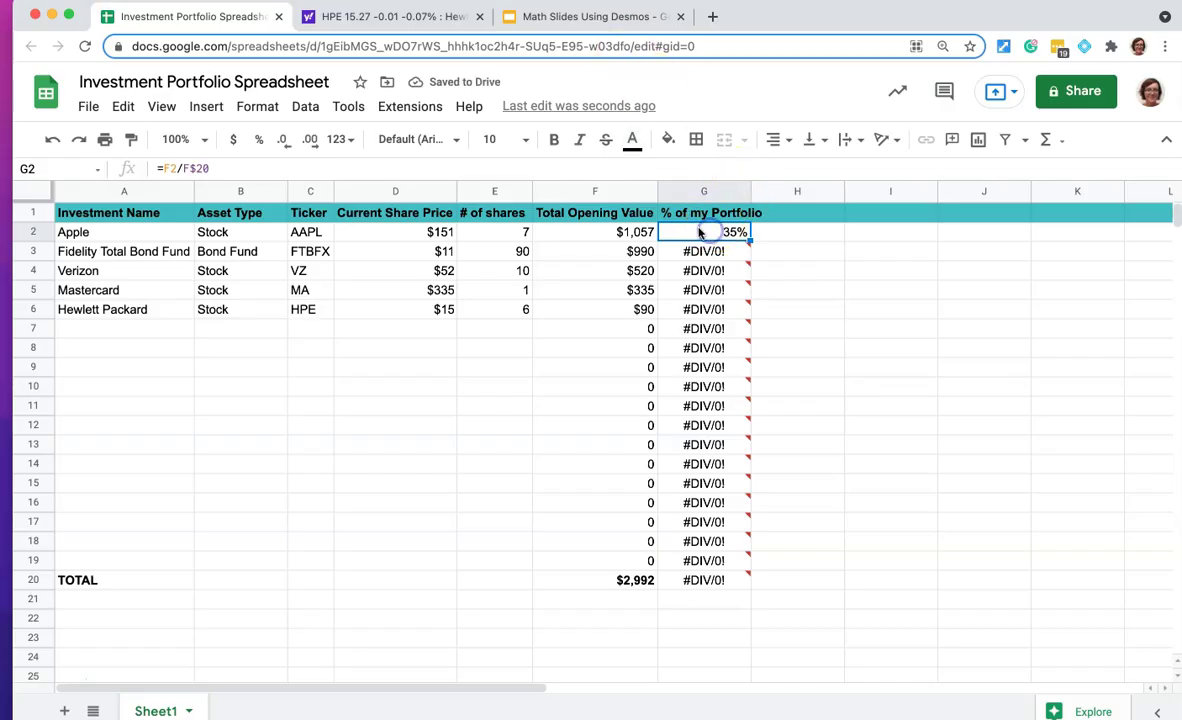
{"action": "left_click", "coordinate": [123, 106]}
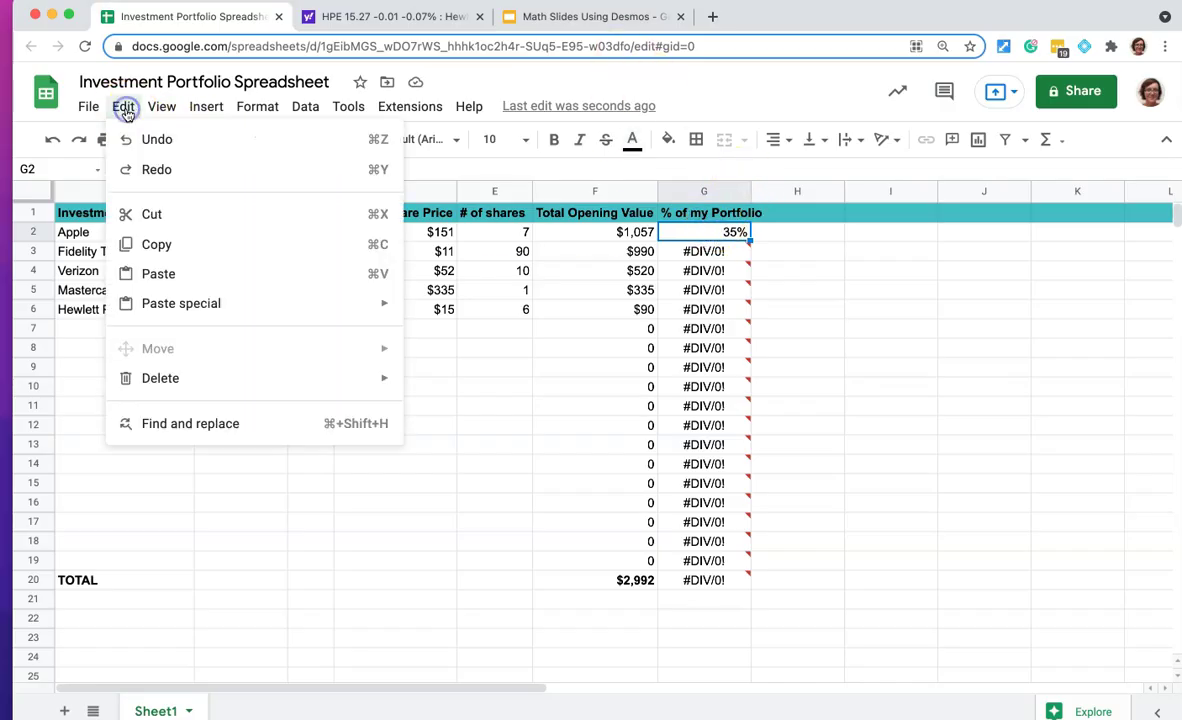
{"action": "left_click", "coordinate": [175, 242]}
{"action": "left_click_drag", "start_coordinate": [719, 255], "coordinate": [741, 572]}
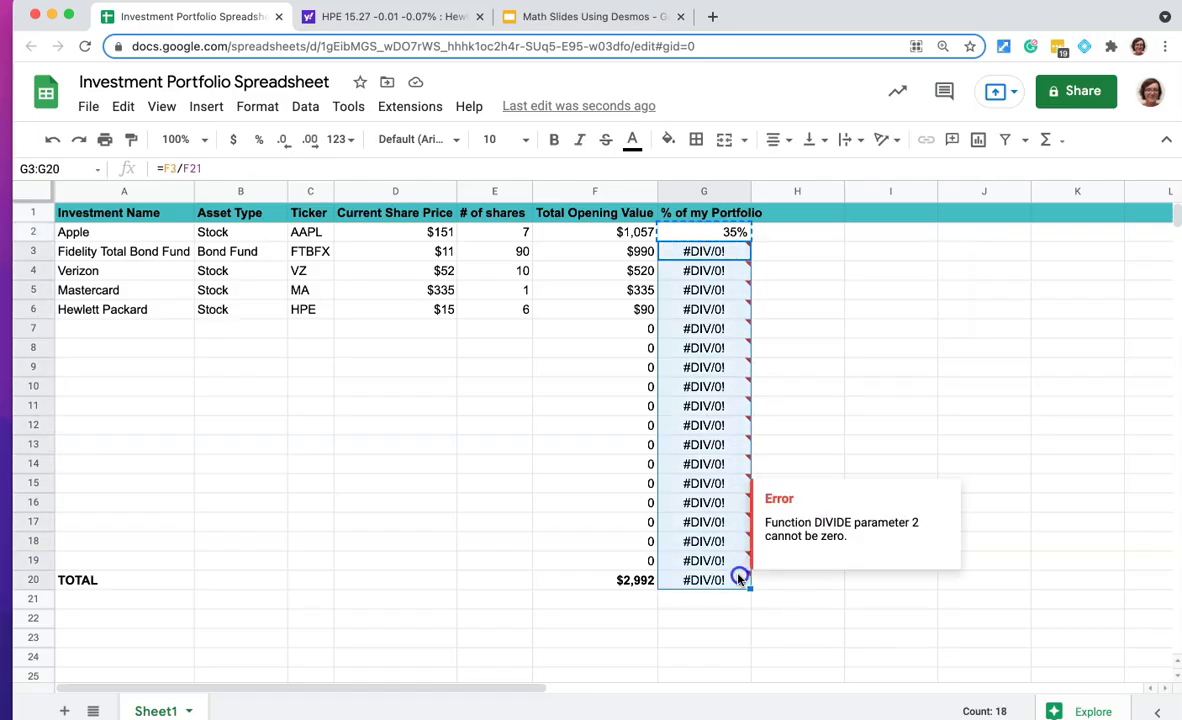
{"action": "left_click", "coordinate": [123, 106]}
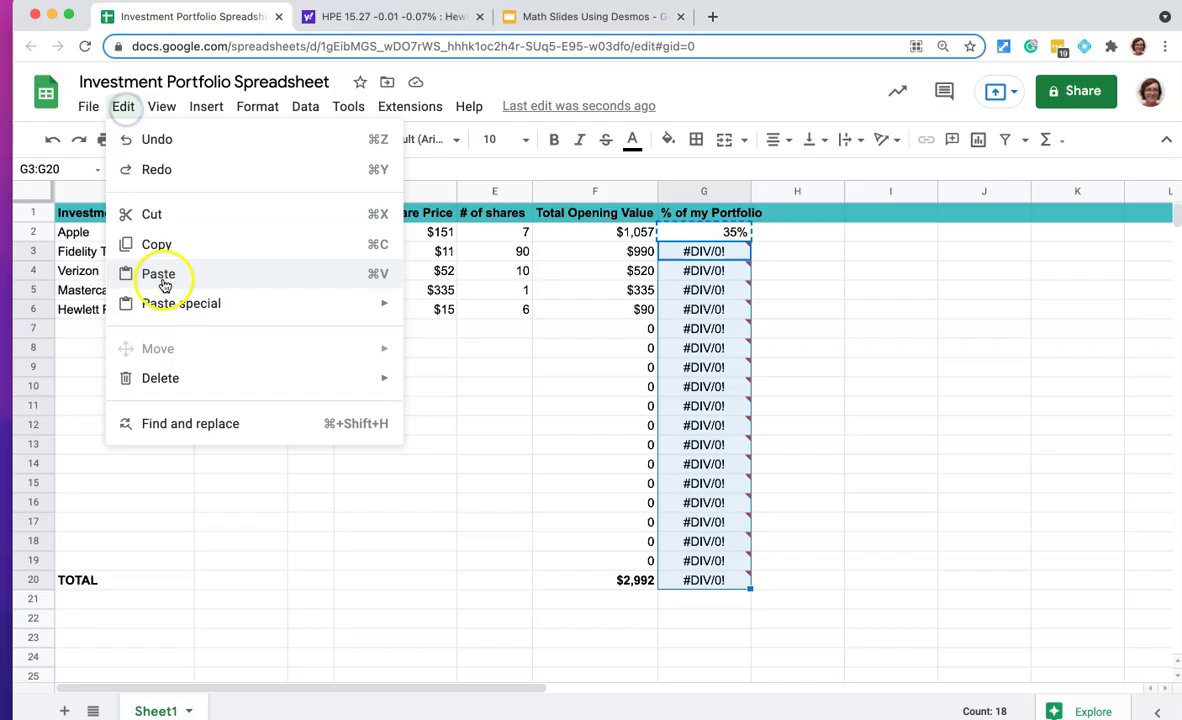
{"action": "left_click", "coordinate": [160, 276]}
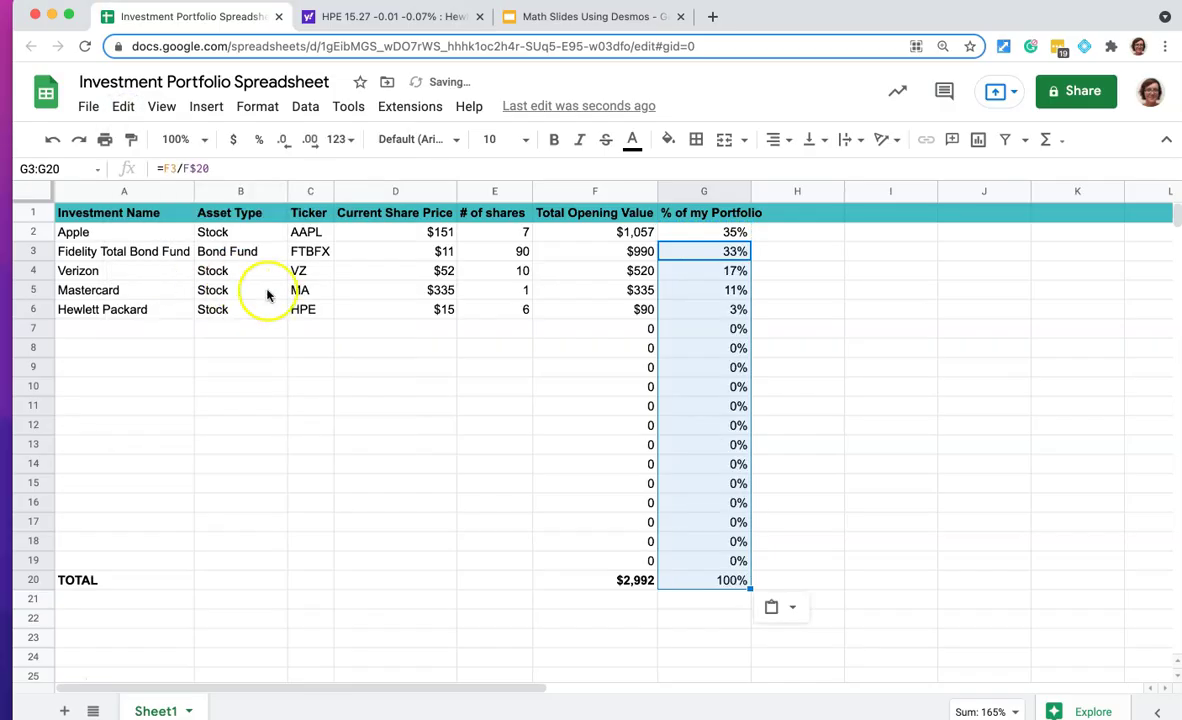
{"action": "left_click", "coordinate": [712, 582]}
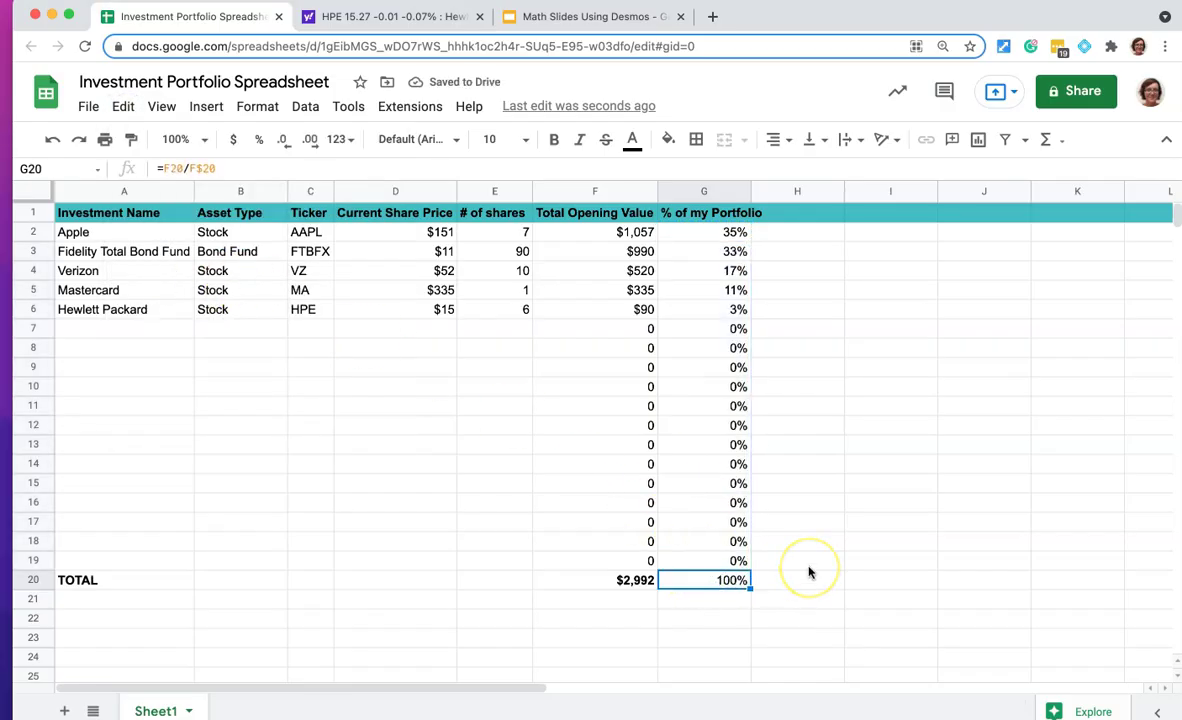
{"action": "key", "text": "Up"}
{"action": "key", "text": "Up"}
{"action": "key", "text": "Up"}
{"action": "key", "text": "Up"}
{"action": "key", "text": "Up"}
{"action": "key", "text": "Up"}
{"action": "key", "text": "Up"}
{"action": "key", "text": "Up"}
{"action": "key", "text": "Up"}
{"action": "key", "text": "Up"}
{"action": "key", "text": "Up"}
{"action": "key", "text": "Up"}
{"action": "key", "text": "Up"}
{"action": "key", "text": "Up"}
{"action": "key", "text": "Up"}
{"action": "key", "text": "Up"}
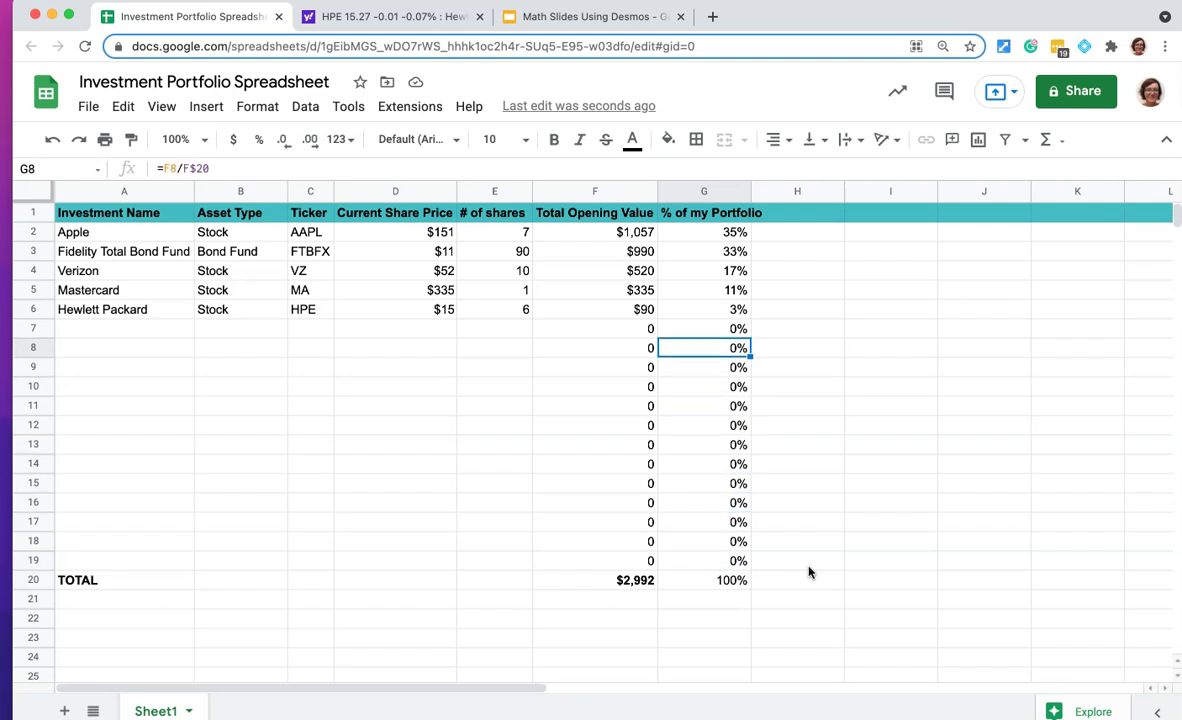
{"action": "key", "text": "Up"}
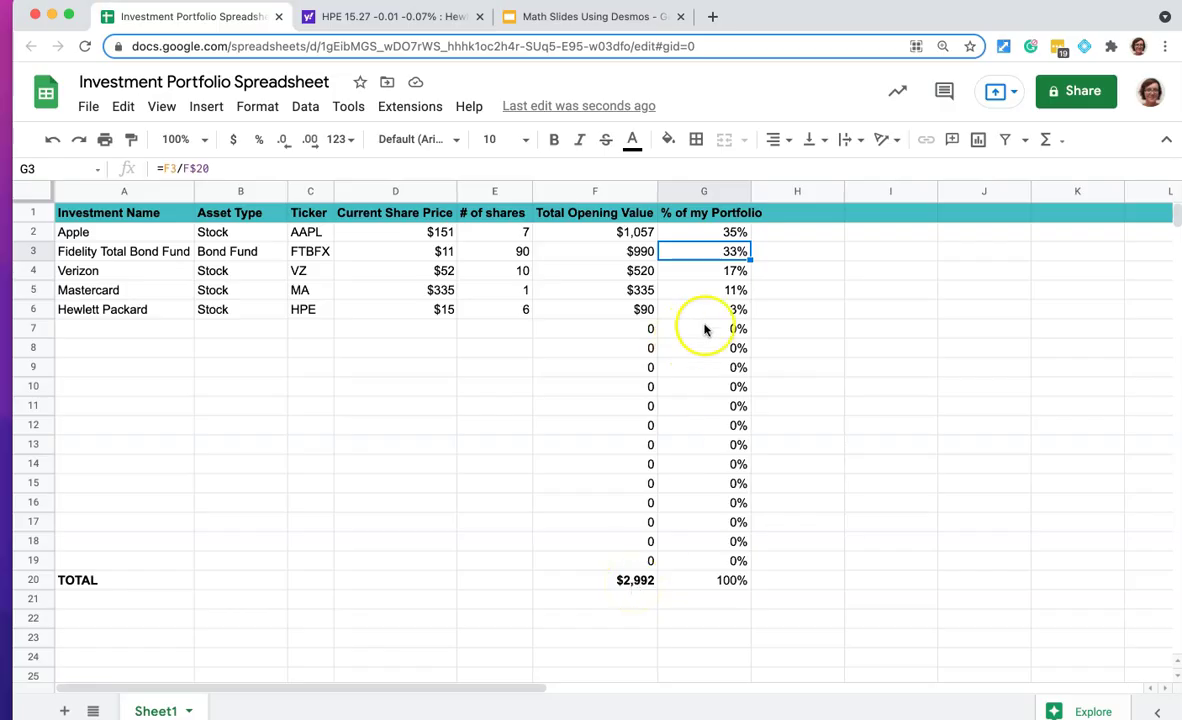
{"action": "left_click", "coordinate": [733, 272]}
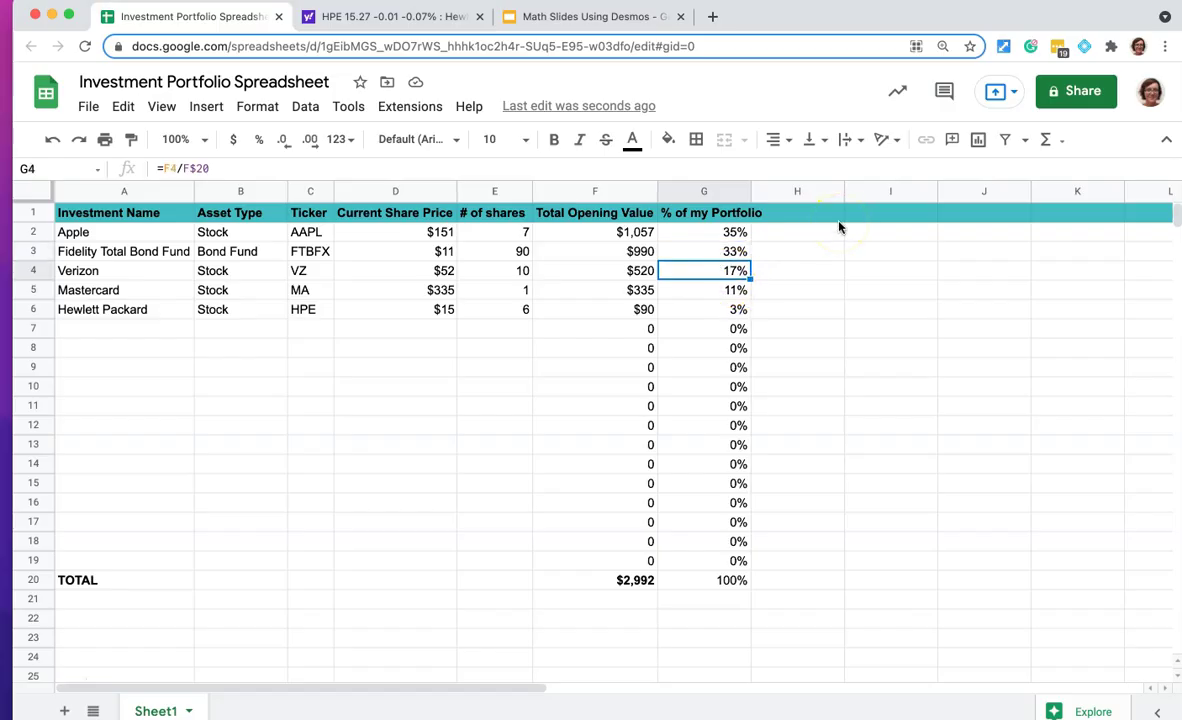
{"action": "key", "text": "Down"}
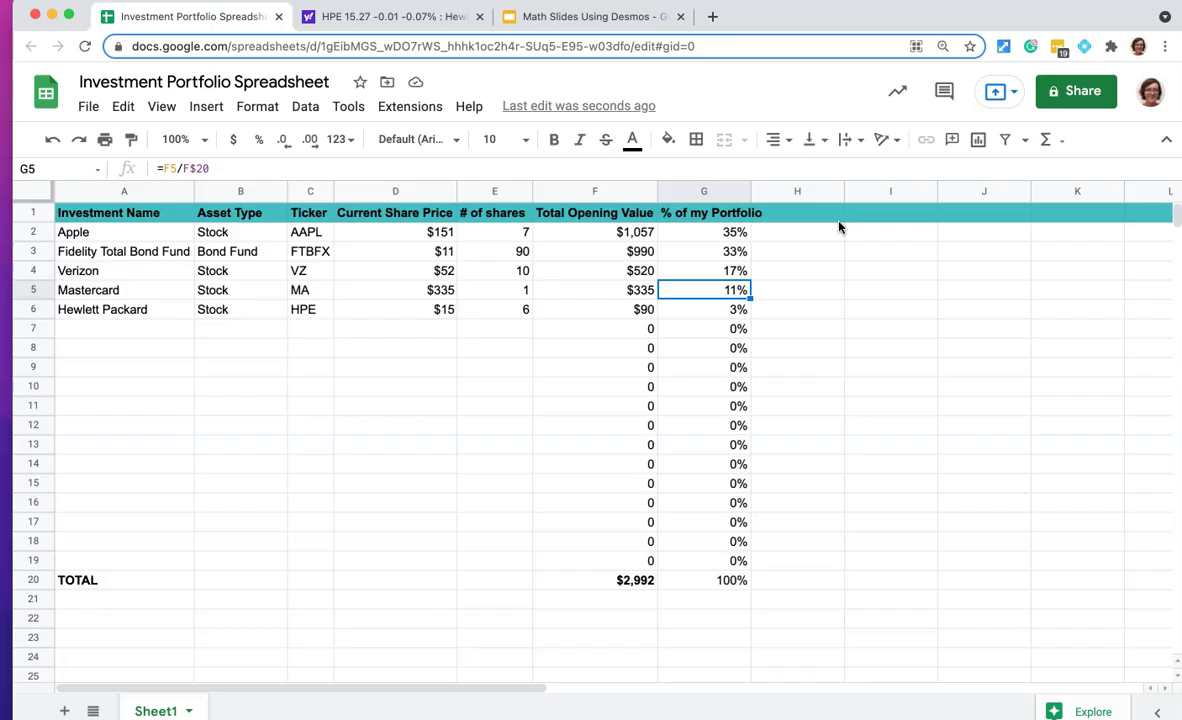
{"action": "key", "text": "Down"}
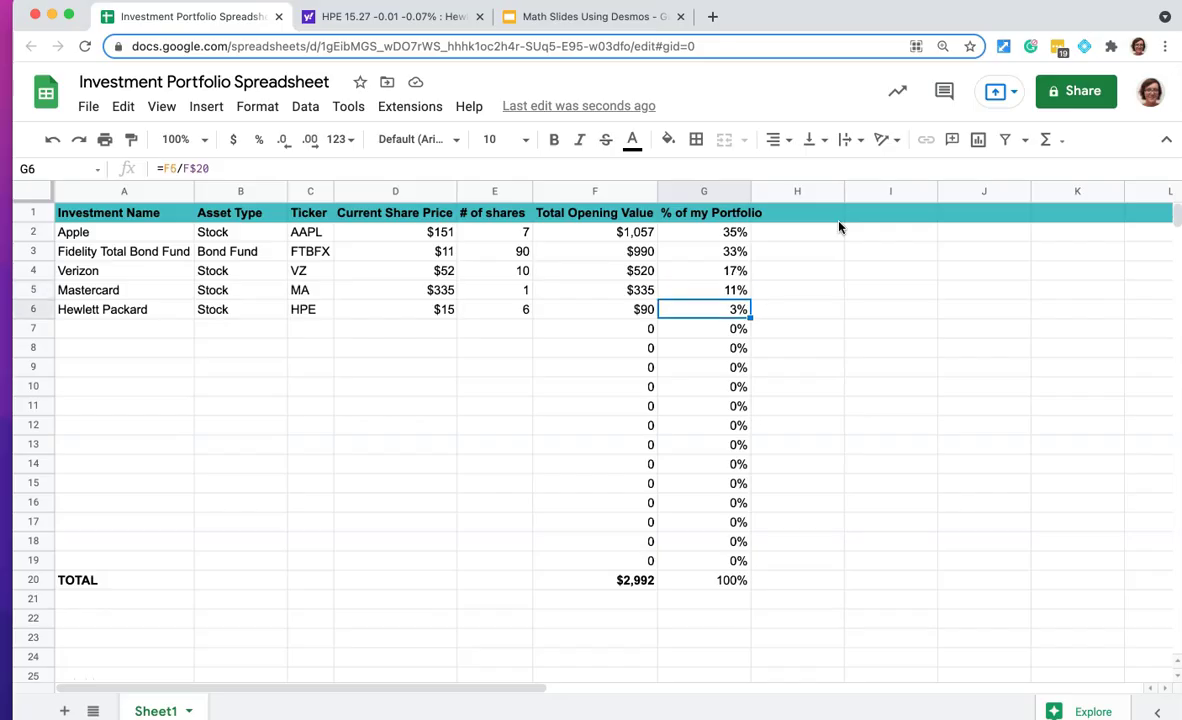